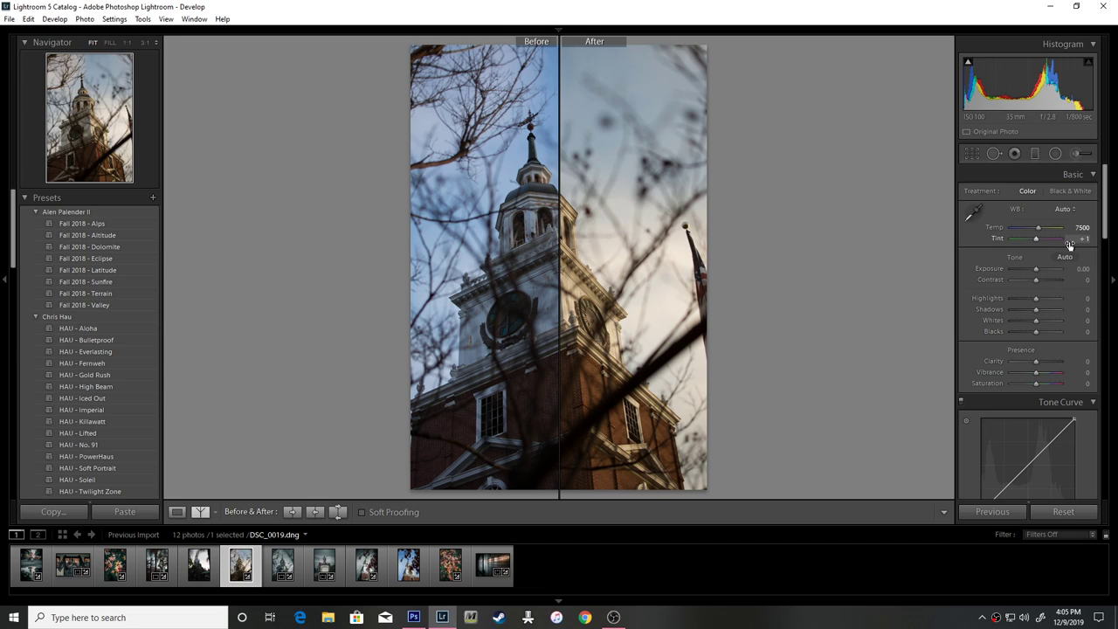
- Set the photo's white balance temperature to 5100, the tint to -8 and the contrast to +30
left_click_drag(1080, 227, 1036, 228)
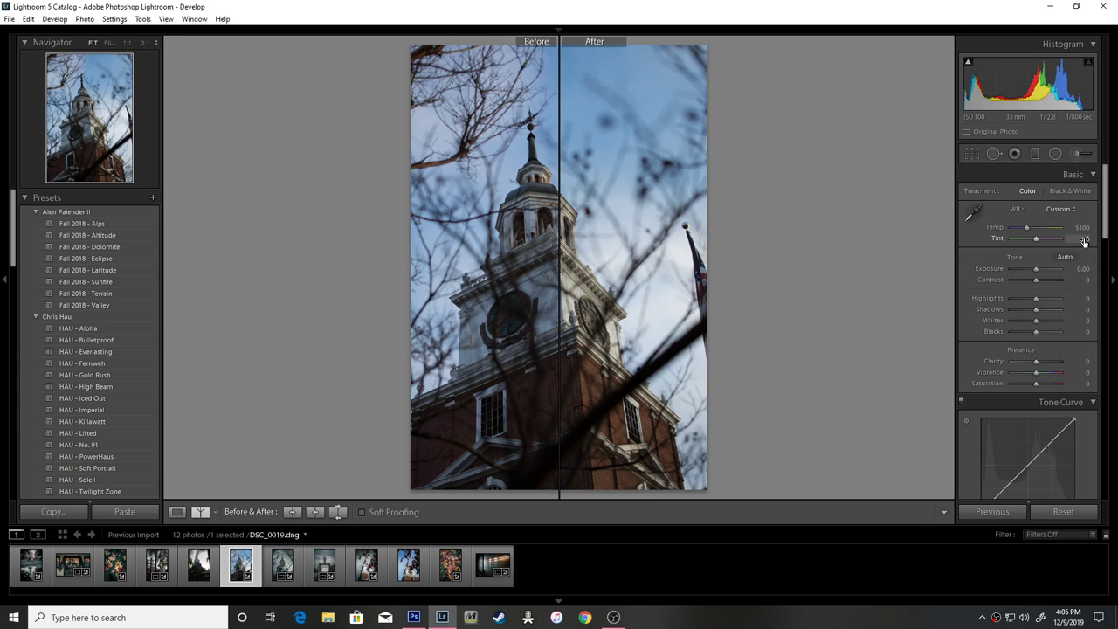
left_click_drag(1083, 241, 1078, 241)
left_click_drag(1080, 285, 1095, 285)
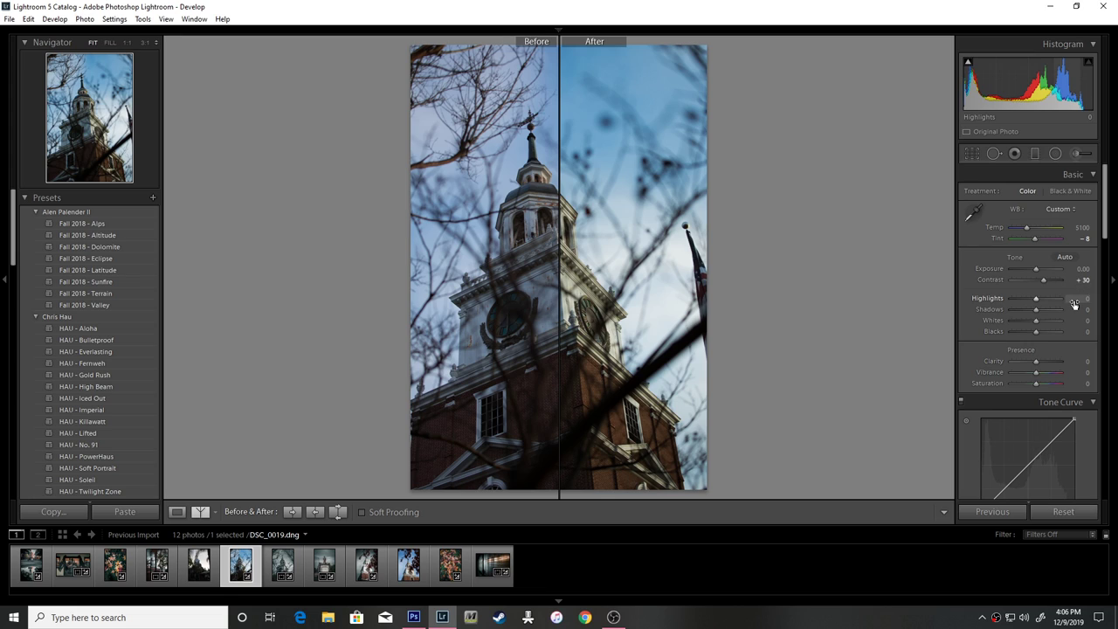
- Set Highlights to -60, Shadows to +50, Whites to -35, Blacks to -9, Clarity to +30, Vibrance to +60 and overall Saturation to -60
left_click_drag(1088, 299, 1115, 309)
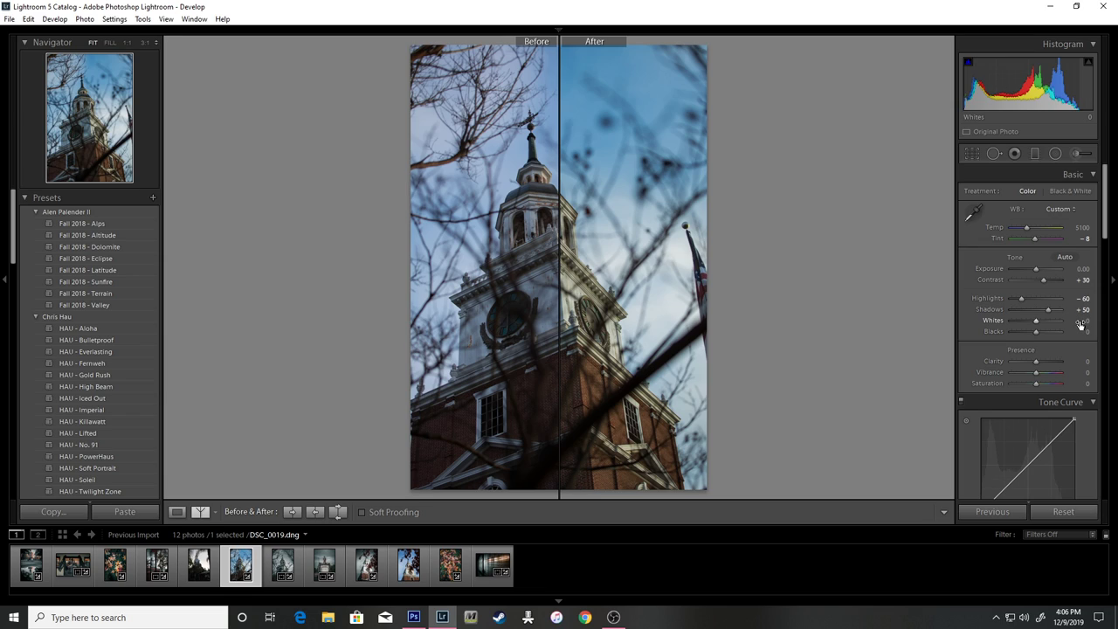
left_click_drag(1081, 324, 1051, 324)
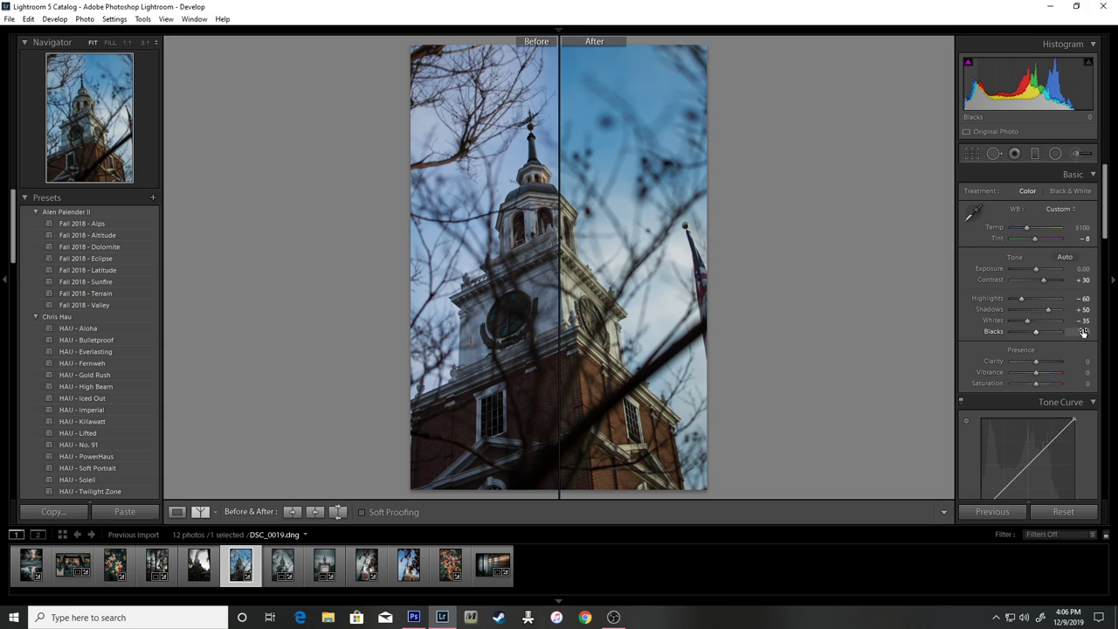
left_click_drag(1083, 332, 1092, 372)
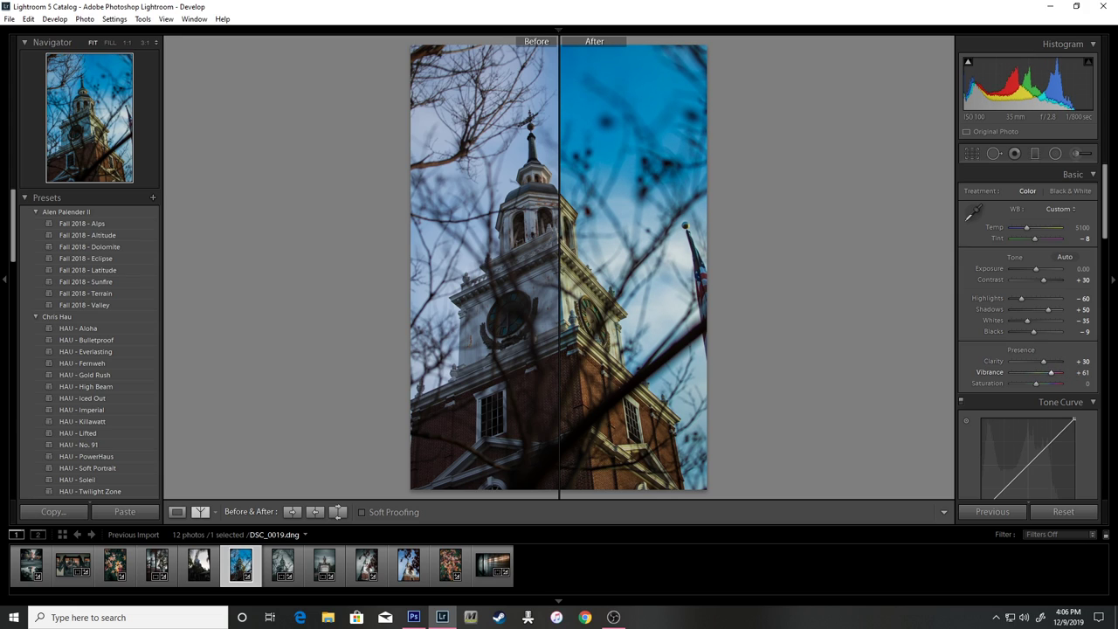
left_click_drag(1083, 382, 1053, 383)
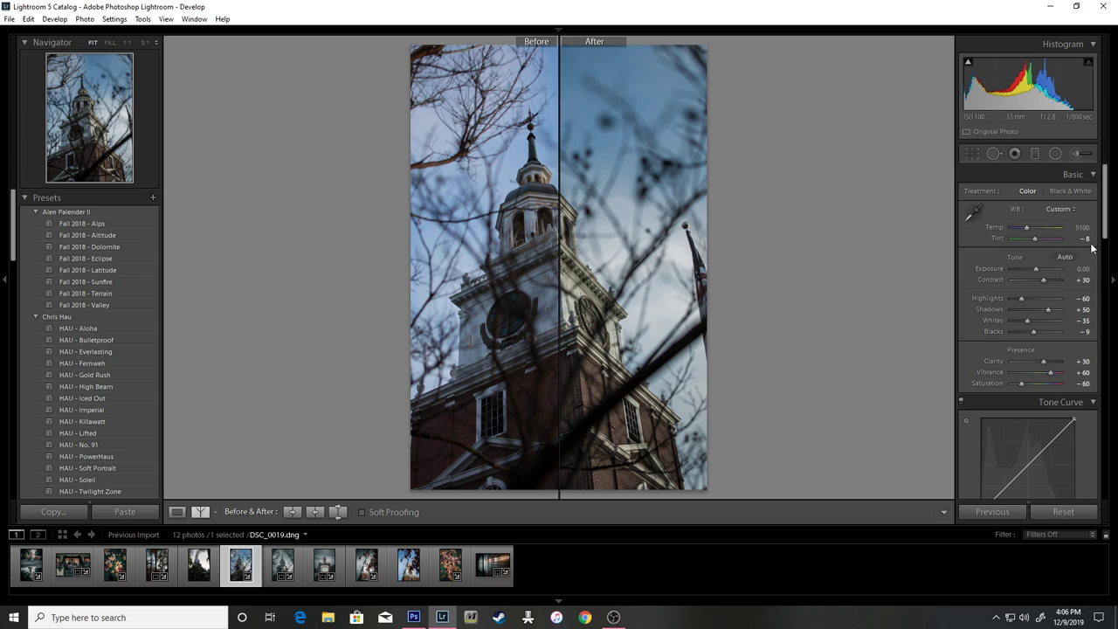
- Pull the midpoint of the RGB tone curve slightly down, and set the HSL saturation of red to +45 and orange to +35
left_click_drag(1105, 236, 1105, 271)
left_click_drag(1028, 300, 1029, 304)
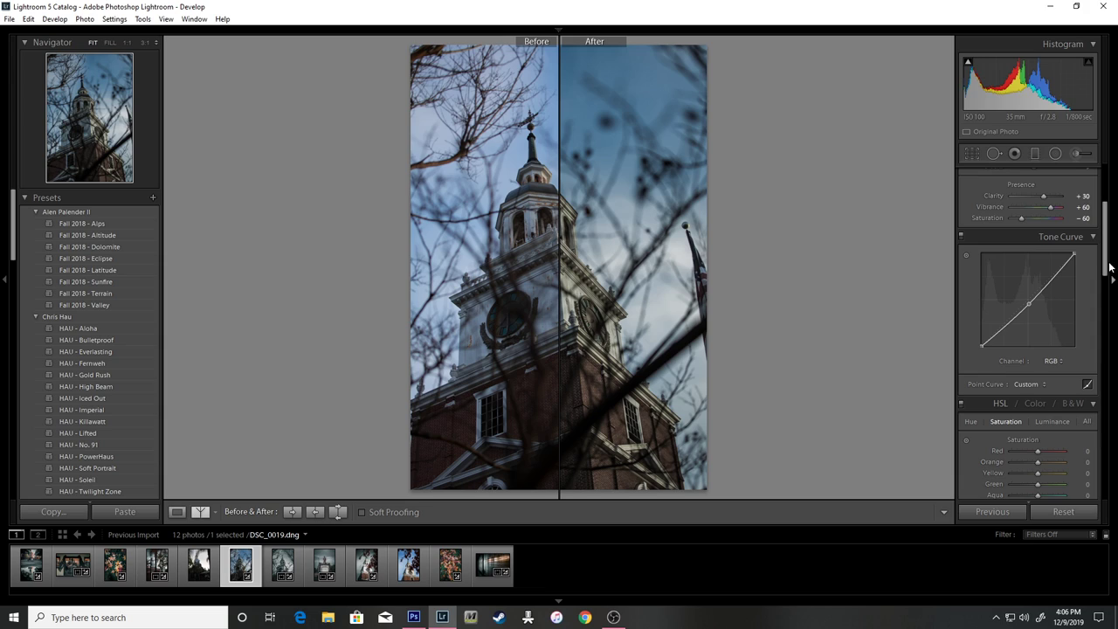
scroll(1103, 262, "down", 3)
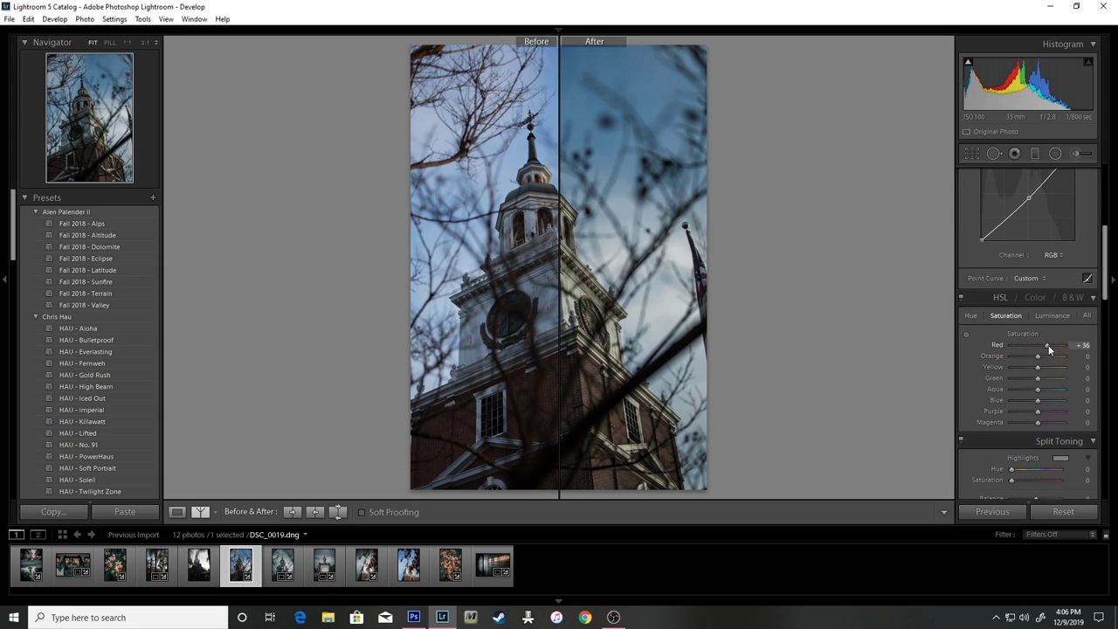
left_click_drag(1048, 345, 1045, 356)
- Enable chromatic aberration removal, crop constraining and profile corrections for the lens, and show the lens profile settings
left_click_drag(1106, 278, 1097, 361)
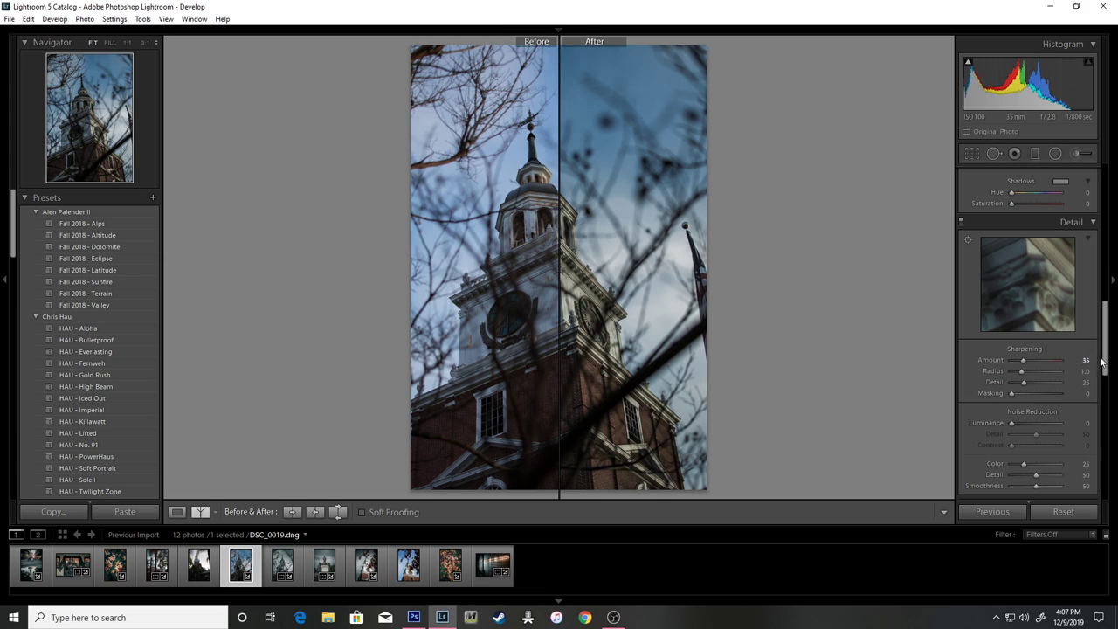
left_click_drag(1108, 360, 1111, 399)
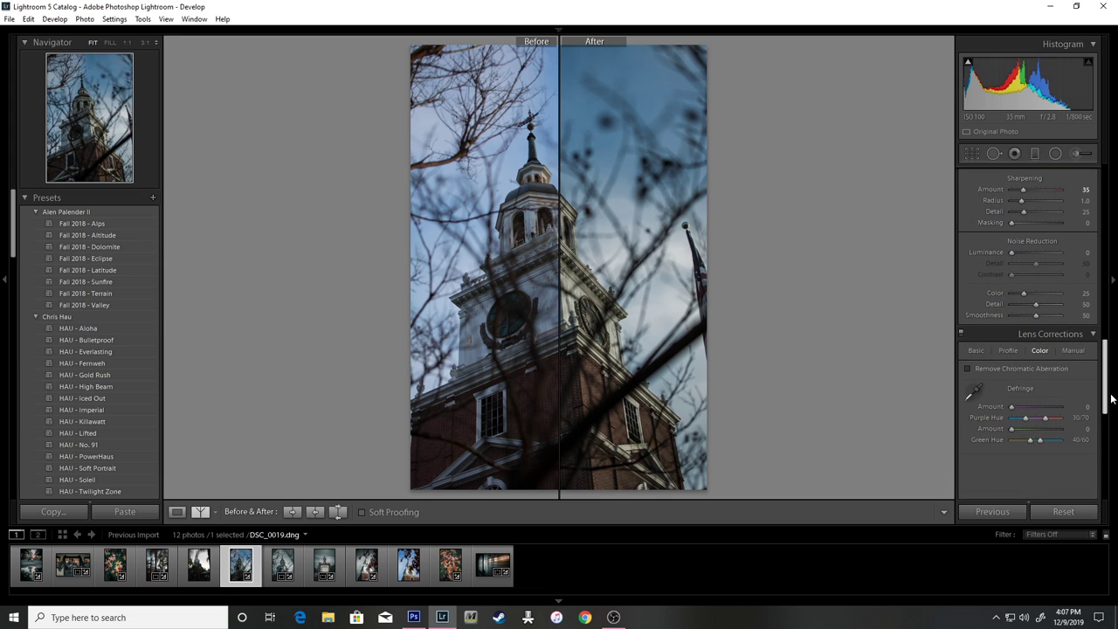
left_click(984, 368)
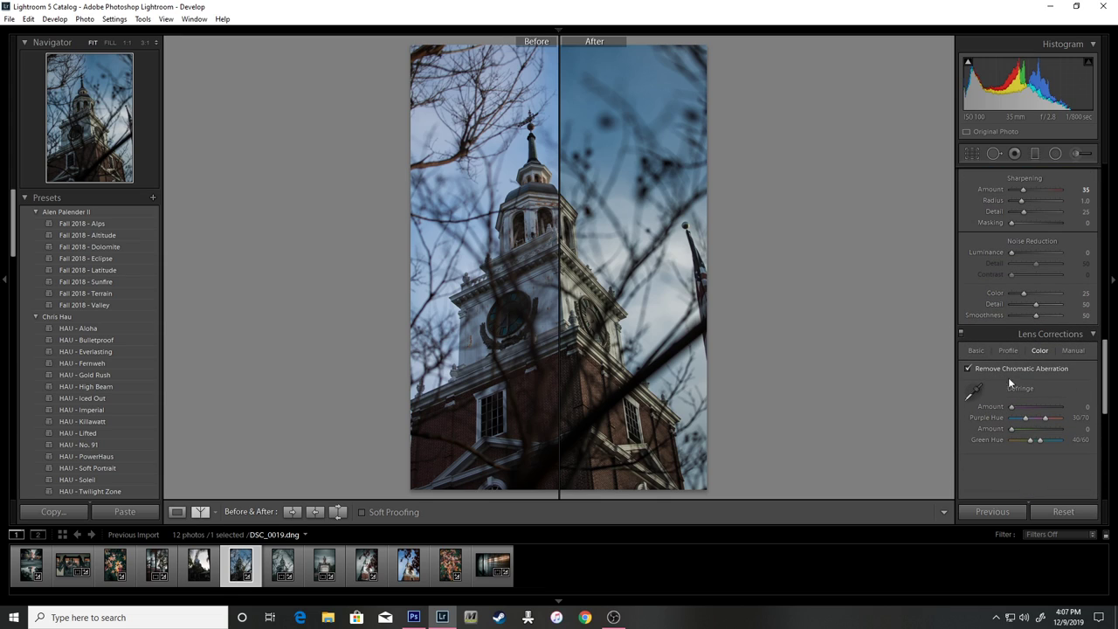
left_click(976, 350)
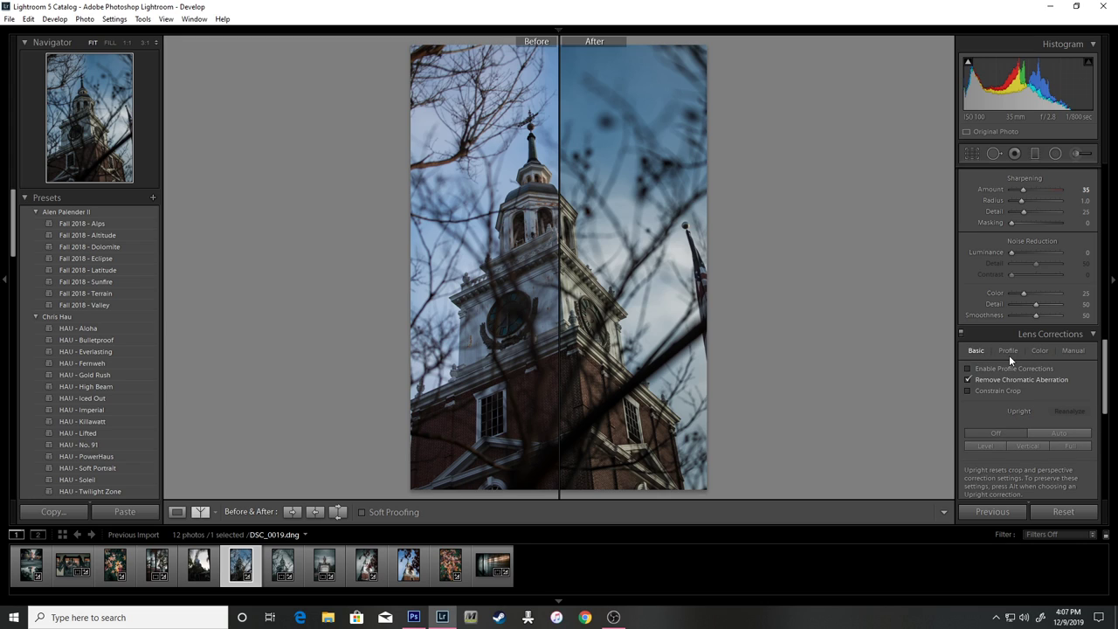
left_click(1001, 389)
left_click(1000, 369)
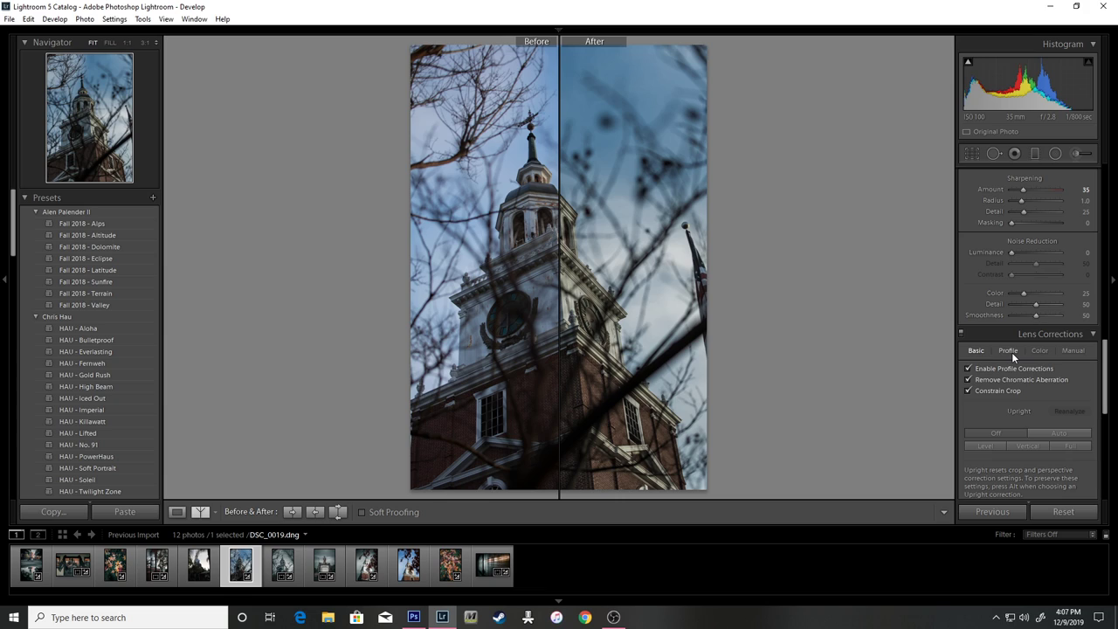
left_click(1009, 350)
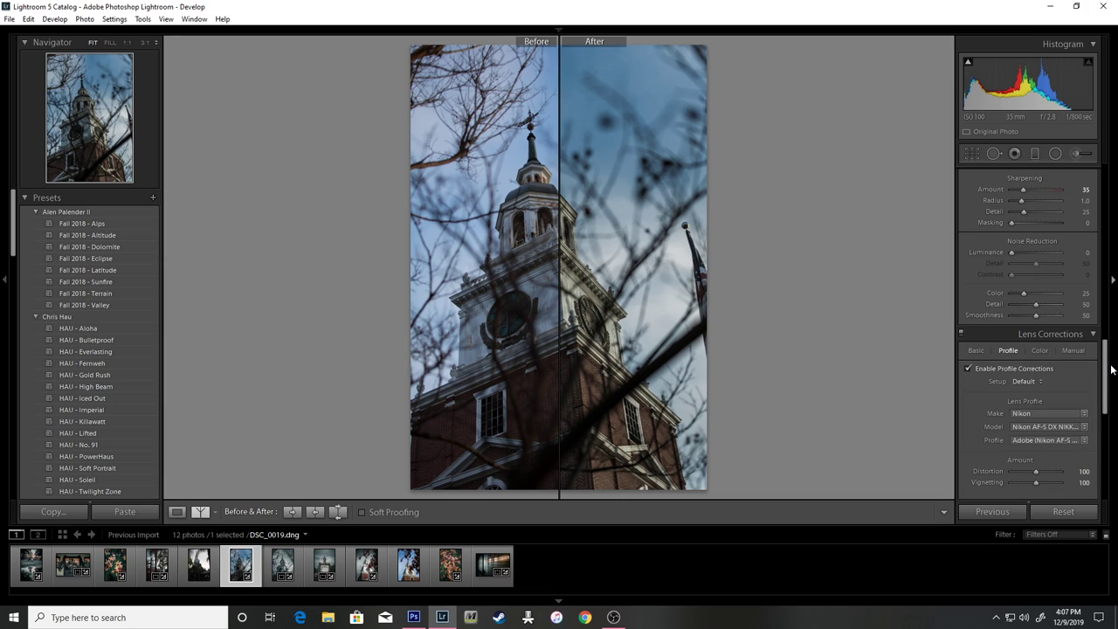
- Set the post-crop vignetting amount to -26
left_click_drag(1106, 379, 1107, 419)
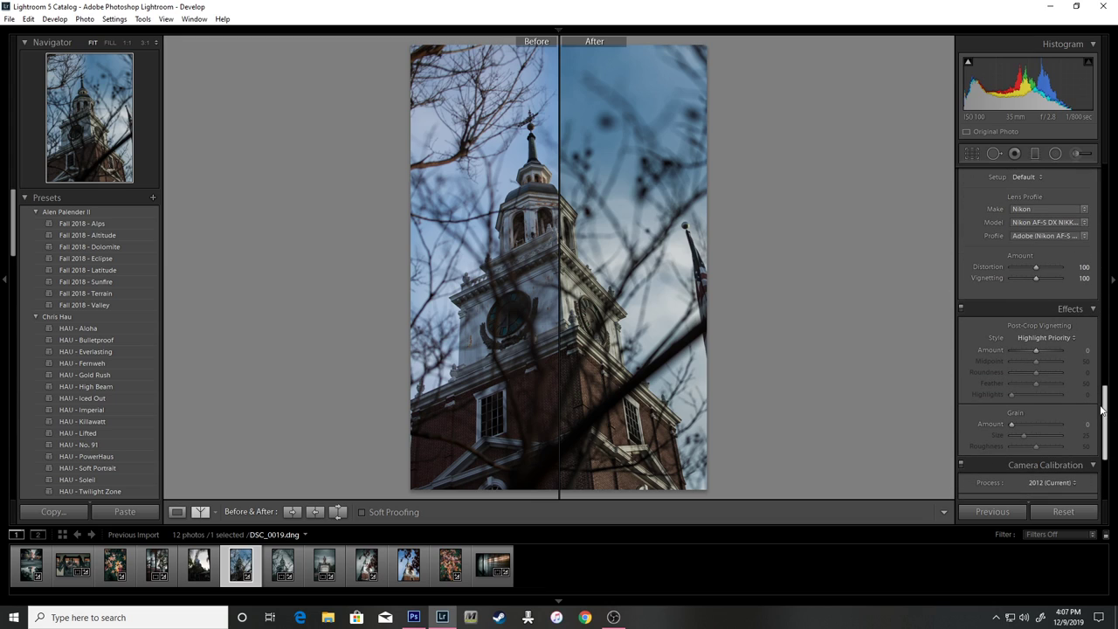
left_click(1086, 350)
type("-11")
key("Return")
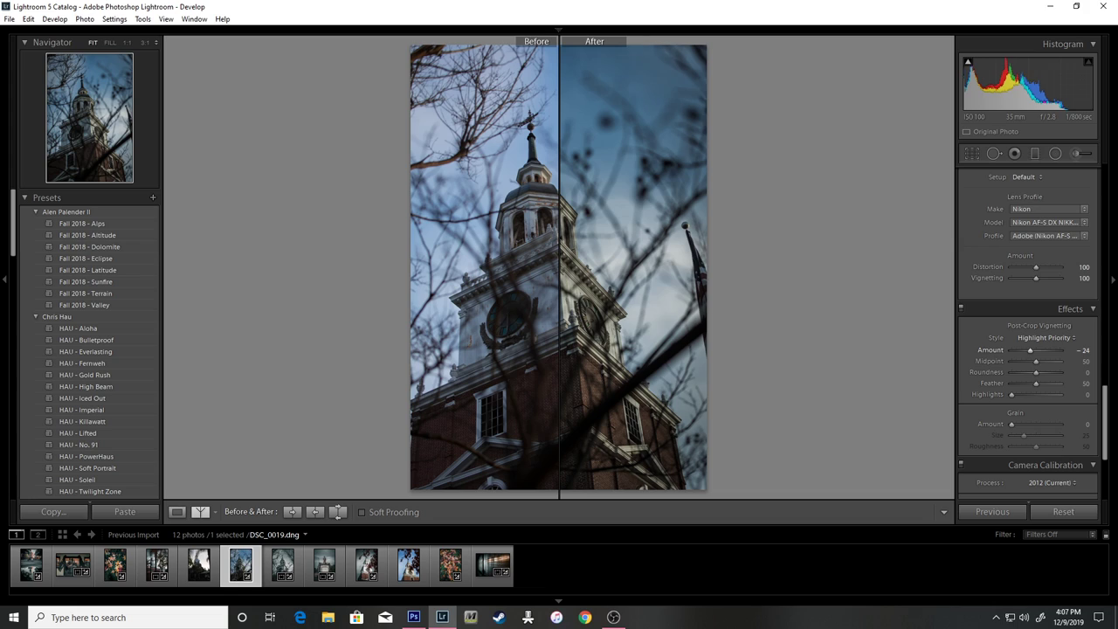
left_click_drag(1089, 351, 1084, 361)
- Set the midpoint of the post-crop vignette to 15
left_click(1085, 361)
type("21")
key("Return")
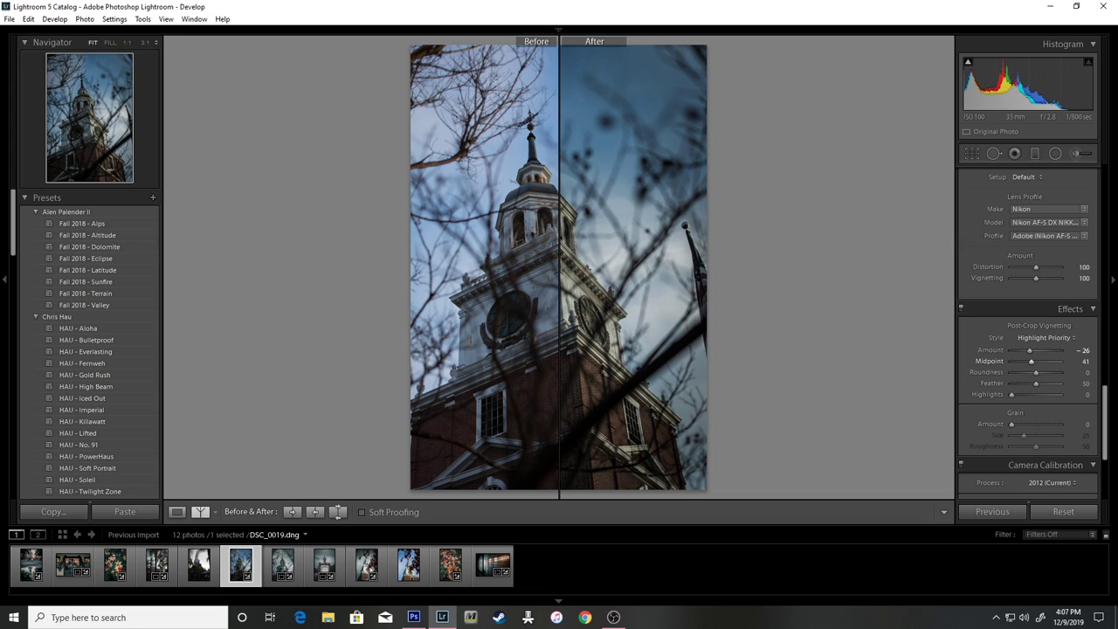
key("Down")
key("Down")
key("Down")
key("Down")
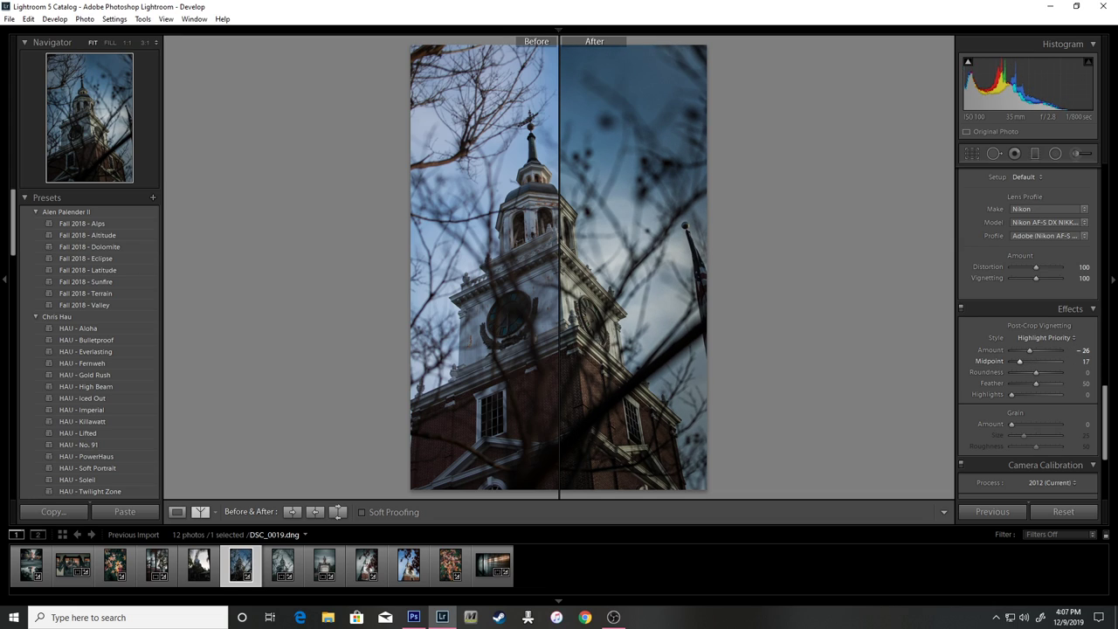
key("Down")
key("Down")
- Shift the Blue Primary hue to -75 in Camera Calibration
left_click_drag(1107, 400, 1108, 434)
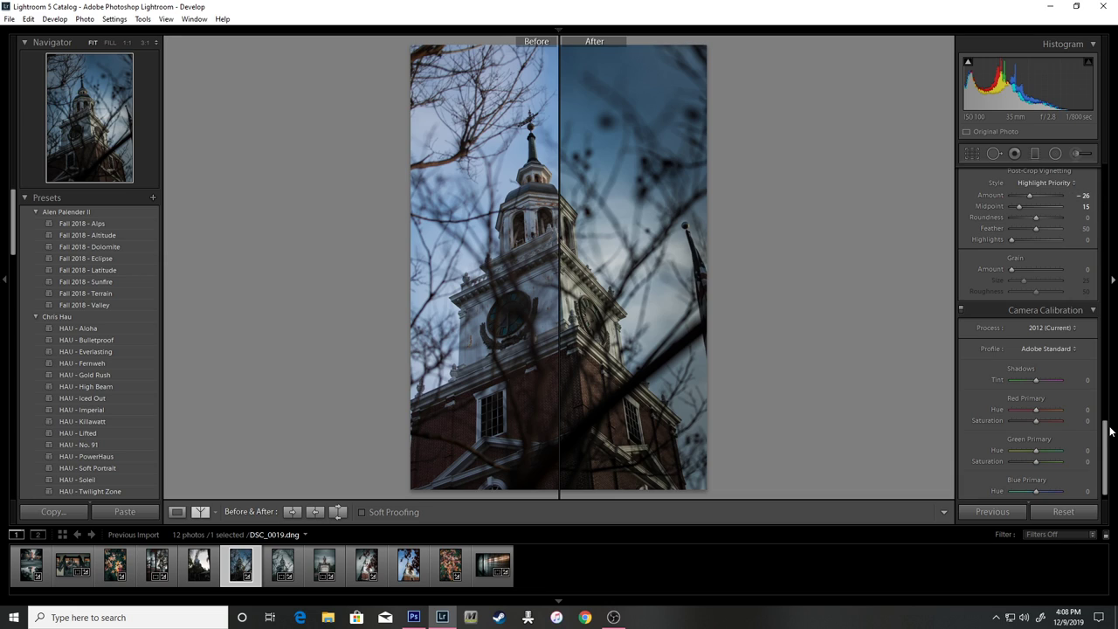
scroll(1106, 442, "down", 1)
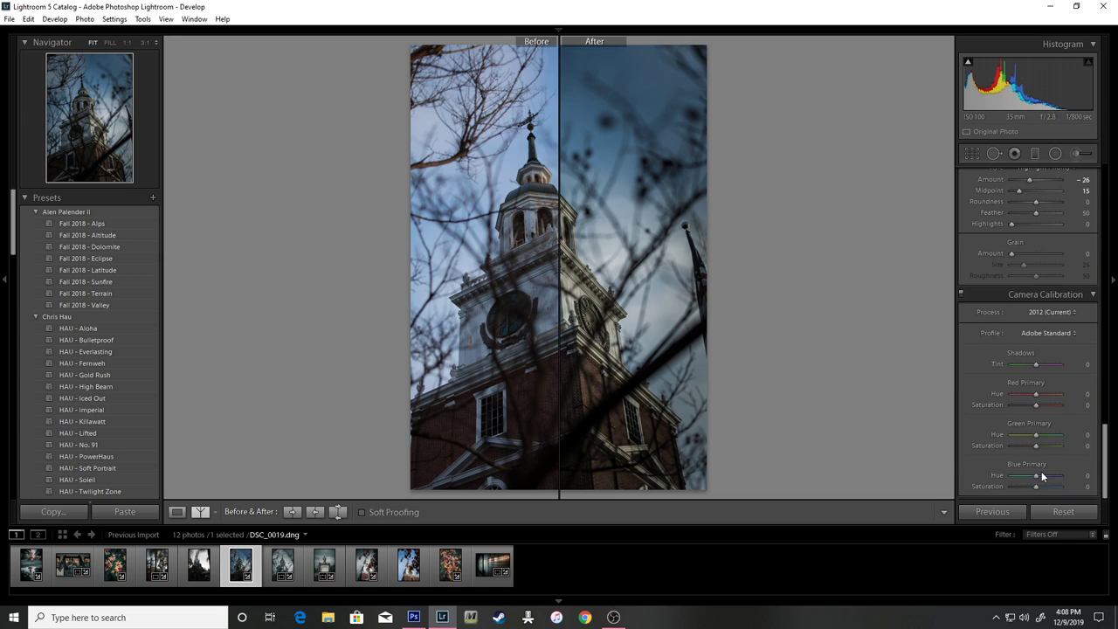
left_click_drag(1037, 476, 1015, 476)
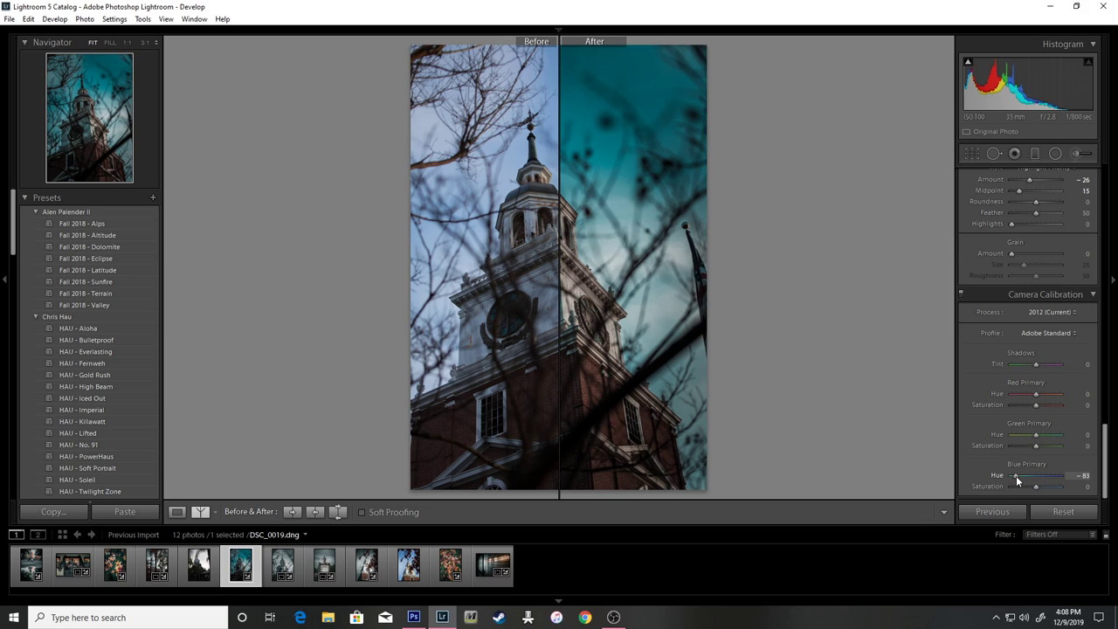
key("Up")
key("Up")
key("Up")
key("Up")
key("Up")
key("Up")
key("Down")
key("Down")
key("Down")
key("Down")
key("Down")
key("Down")
- Set the Blue Primary saturation to +70 in Camera Calibration
key("Tab")
type("54")
key("Return")
key("Up")
key("Up")
key("Up")
key("Up")
key("Up")
key("Up")
key("Up")
key("Up")
key("Up")
key("Up")
key("Up")
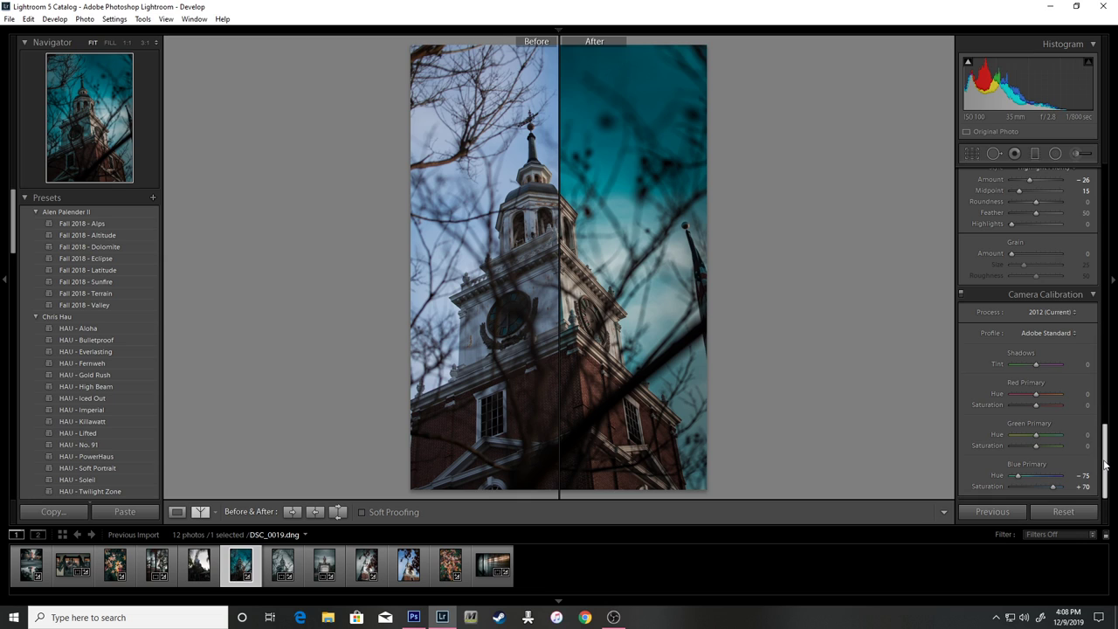
- Lower the photo's overall Saturation in the Basic adjustments to -82
left_click_drag(1104, 468, 1098, 302)
scroll(1099, 301, "up", 10)
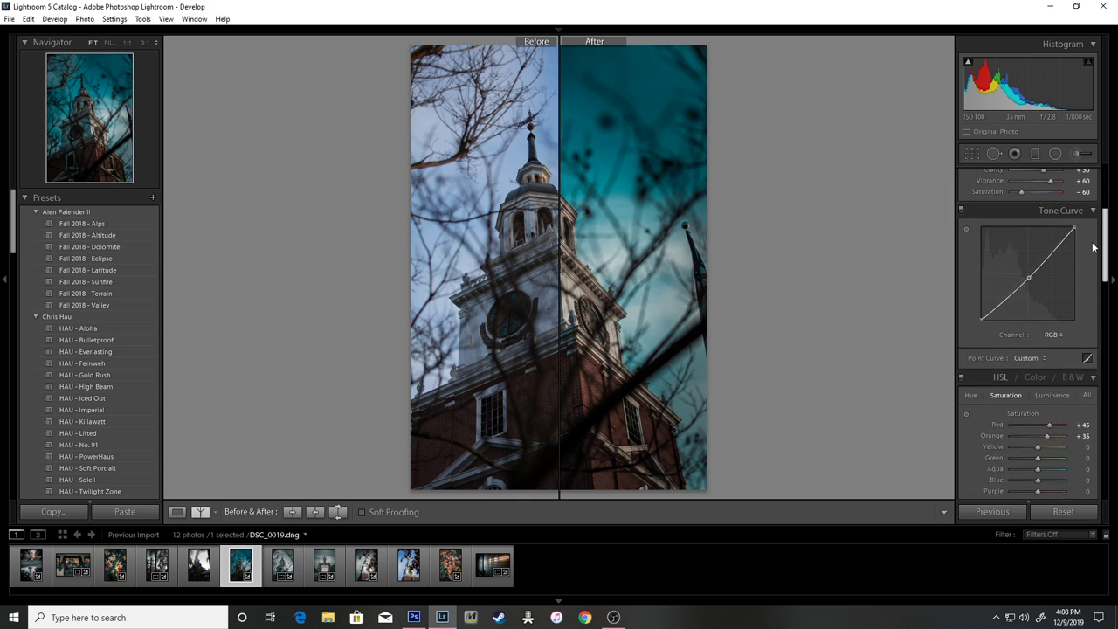
left_click(1081, 383)
type("-73")
key("Return")
key("Down")
key("Down")
key("Down")
key("Down")
key("Down")
key("Down")
key("Down")
key("Down")
key("Down")
key("Down")
key("Down")
key("Down")
key("Down")
key("Down")
key("Down")
key("Down")
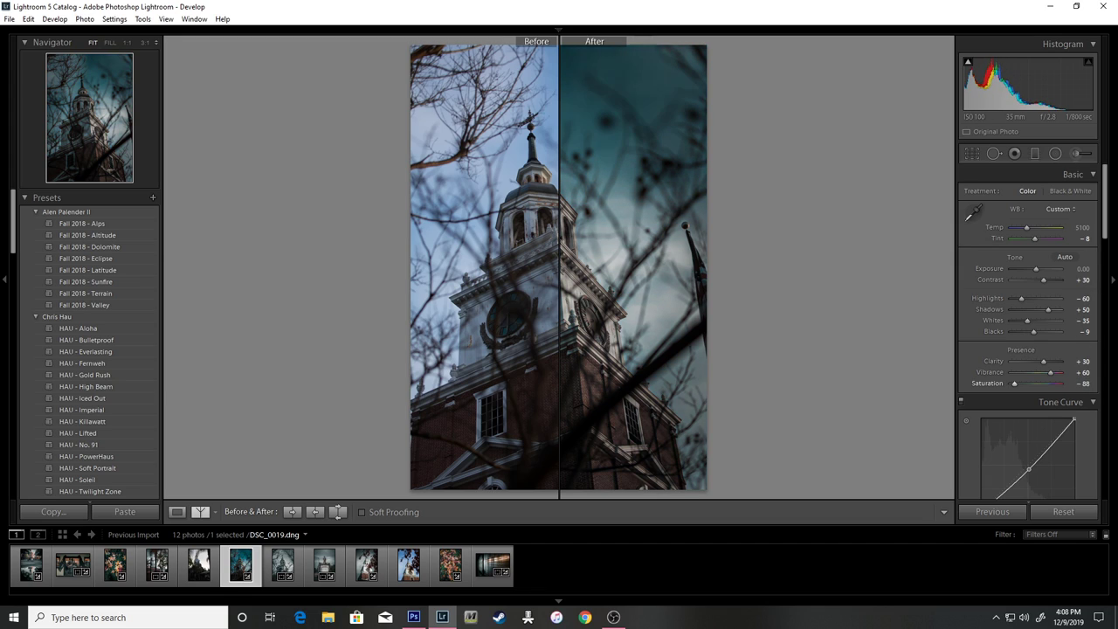
key("Up")
key("Up")
key("Up")
key("Up")
key("Up")
key("Up")
key("Up")
key("Up")
key("Up")
key("Up")
key("Up")
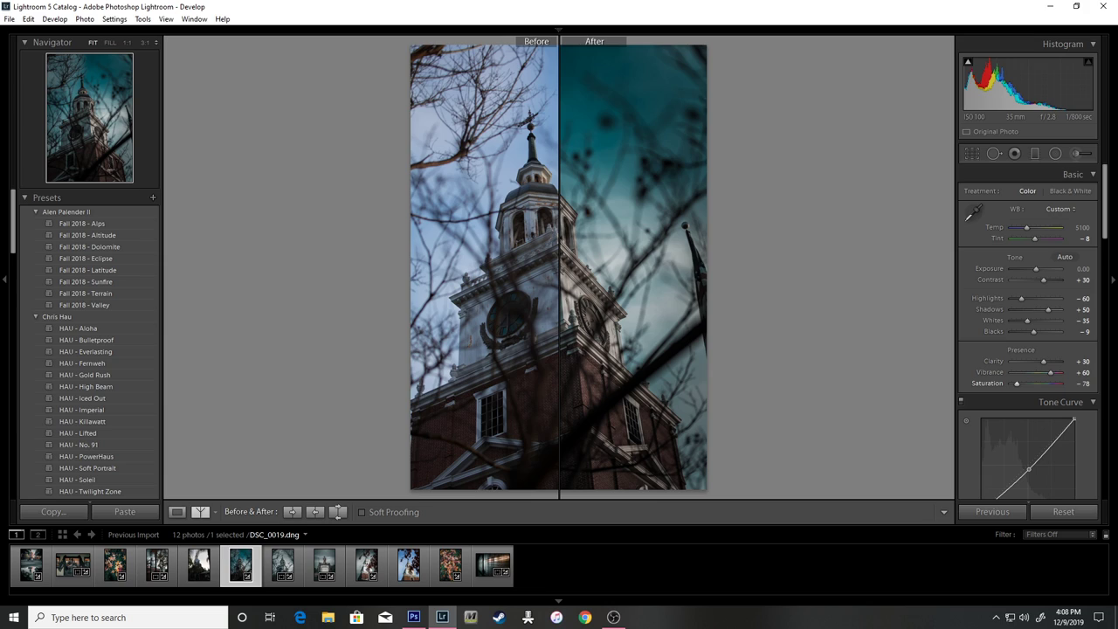
key("Down")
key("Down")
key("Down")
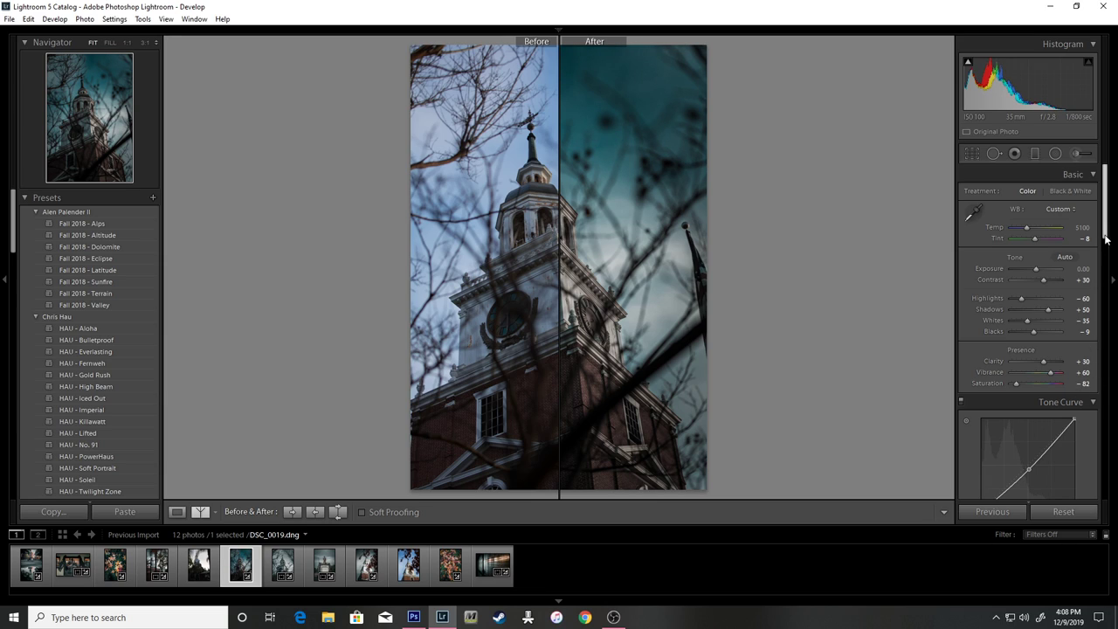
- Set the HSL saturation of yellow, green, aqua, blue, purple and magenta to -100 each
left_click_drag(1105, 207, 1105, 287)
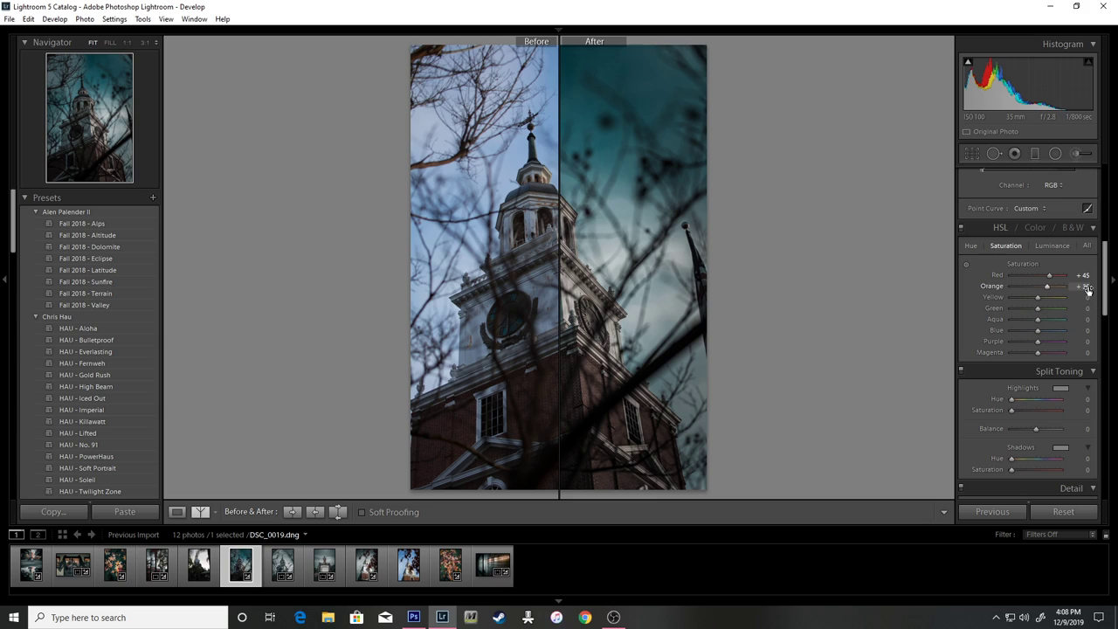
left_click(1085, 296)
type("-100")
key("Return")
left_click(1083, 308)
type("-100")
key("Return")
left_click_drag(1032, 318, 977, 330)
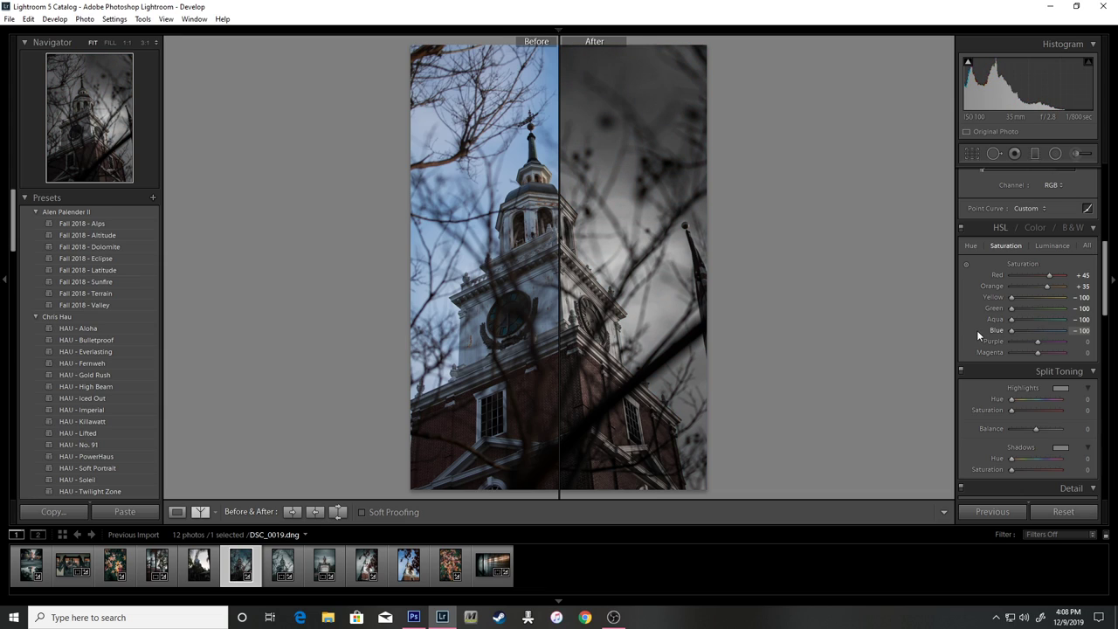
left_click_drag(1041, 342, 965, 340)
left_click_drag(1046, 353, 982, 356)
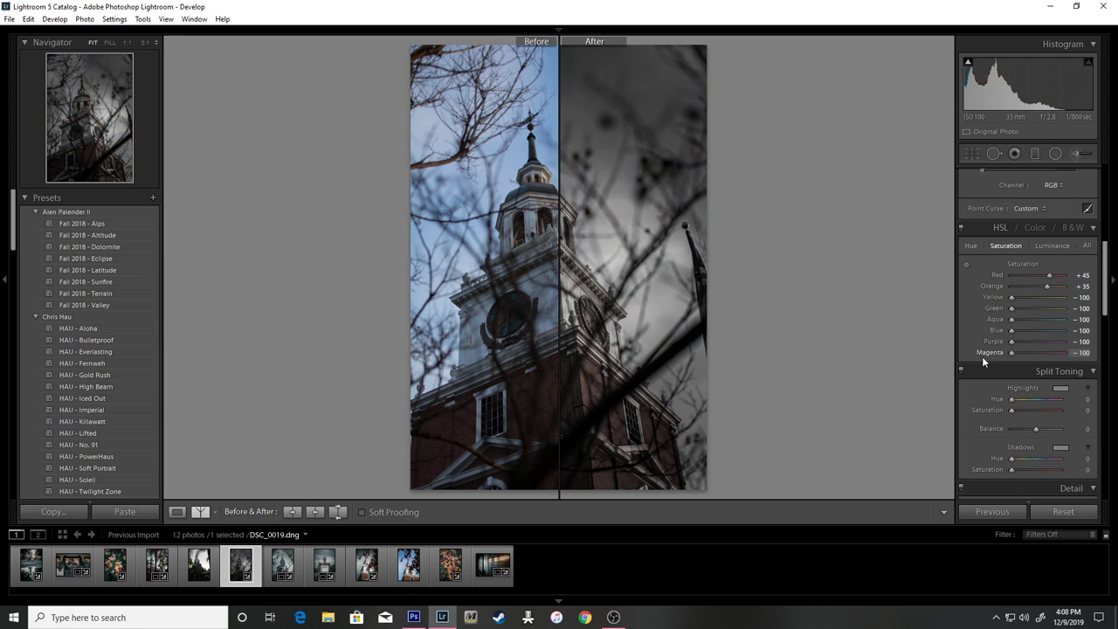
- Set the photo's overall Saturation in the Basic adjustments to -50
left_click(1109, 288)
left_click(1108, 292)
left_click_drag(1104, 302, 1104, 221)
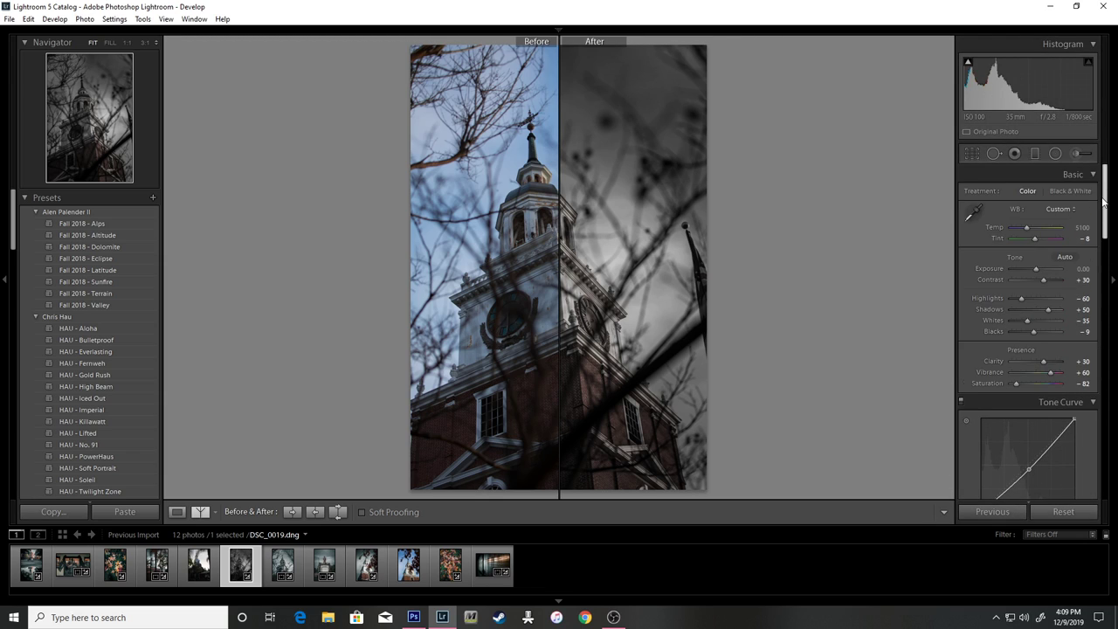
left_click_drag(1013, 384, 1017, 383)
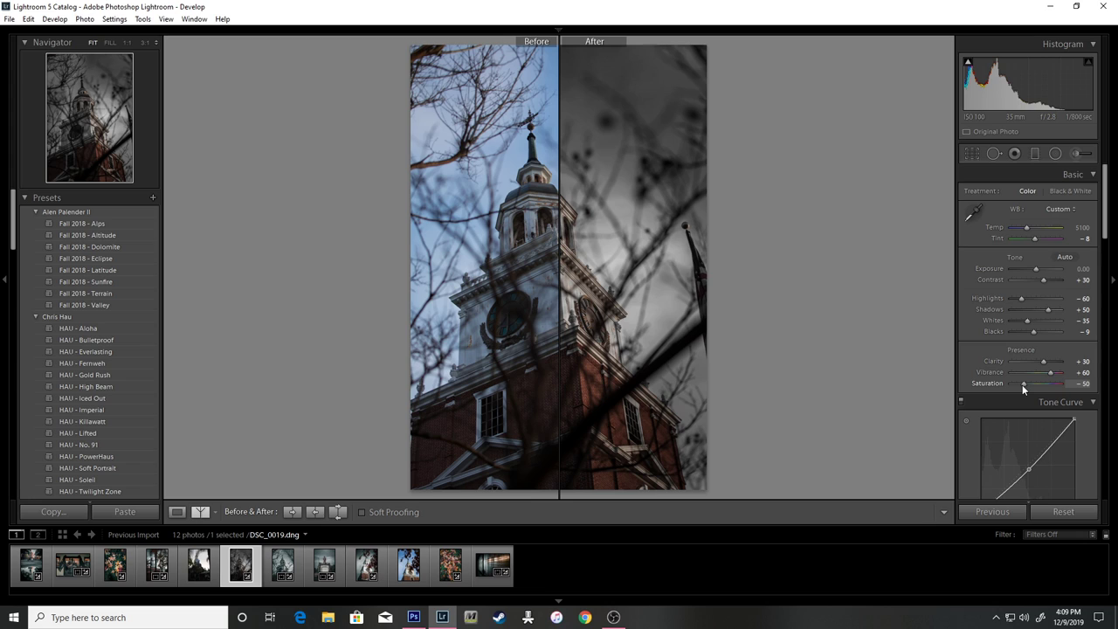
- Set the Blue Primary hue to -80 and its saturation to +75 in Camera Calibration
left_click_drag(1105, 226, 1103, 496)
left_click_drag(1018, 474, 1052, 487)
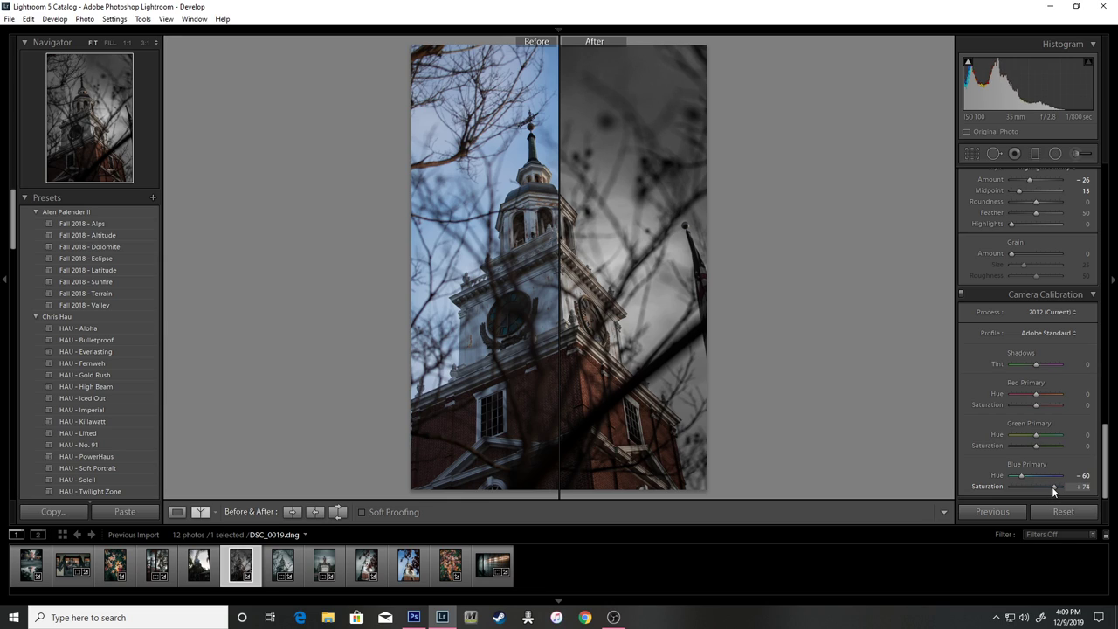
key("Up")
key("Up")
key("Up")
key("Down")
key("Down")
key("Down")
key("comma")
key("Down")
key("Down")
key("Down")
key("Down")
key("Down")
key("Down")
key("Down")
key("Down")
key("Down")
key("Down")
key("Down")
key("Down")
key("Down")
key("Down")
key("Down")
key("Down")
key("Down")
key("Down")
key("Up")
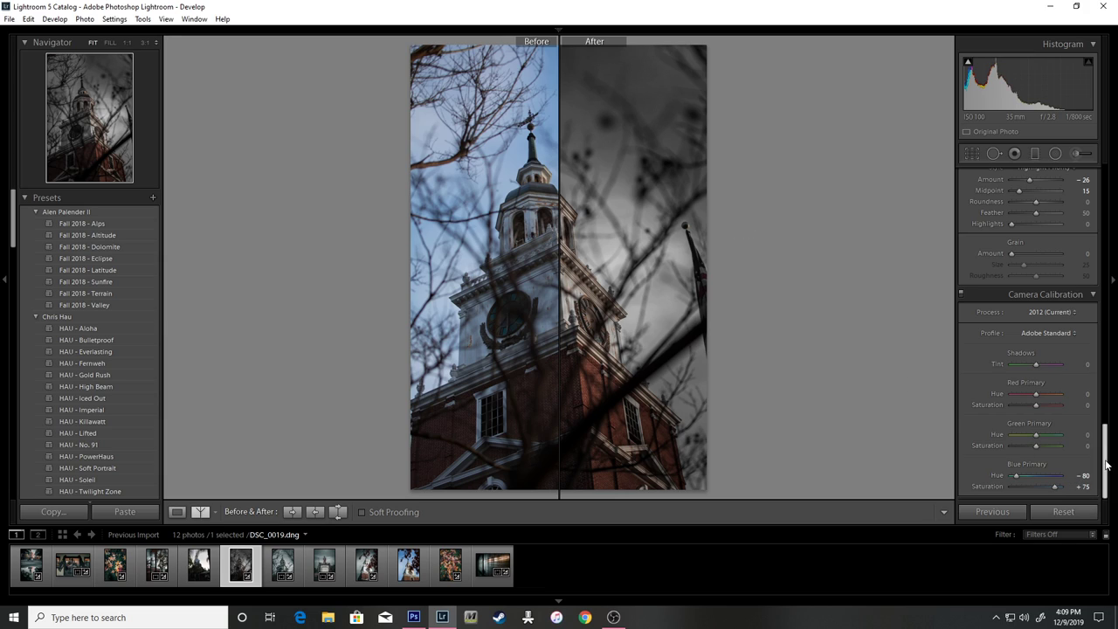
left_click_drag(1106, 469, 1093, 380)
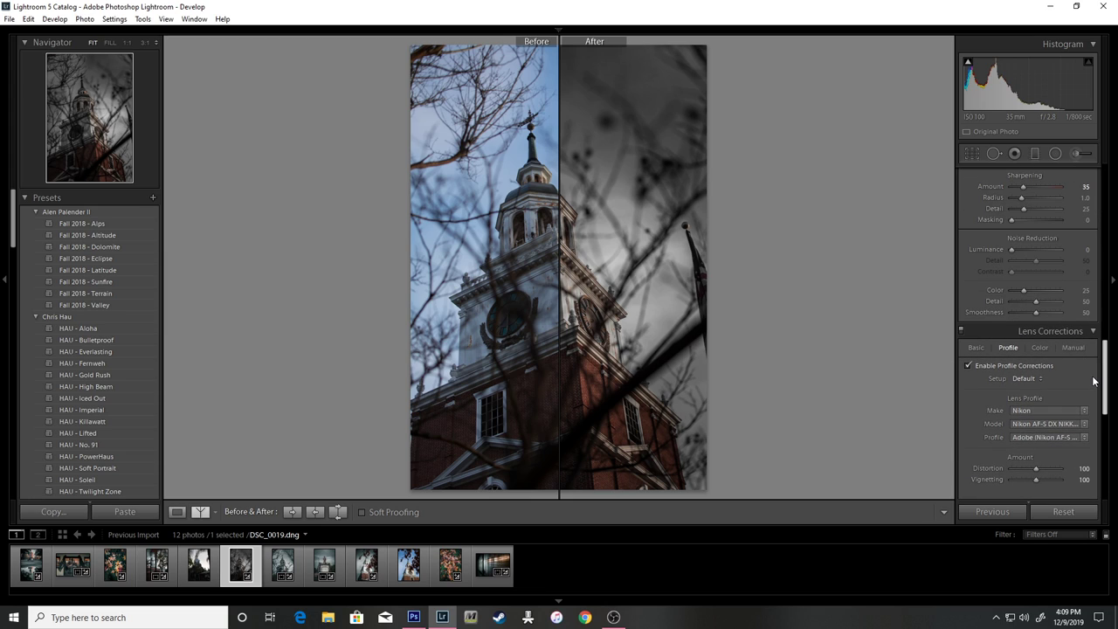
scroll(1083, 371, "up", 1)
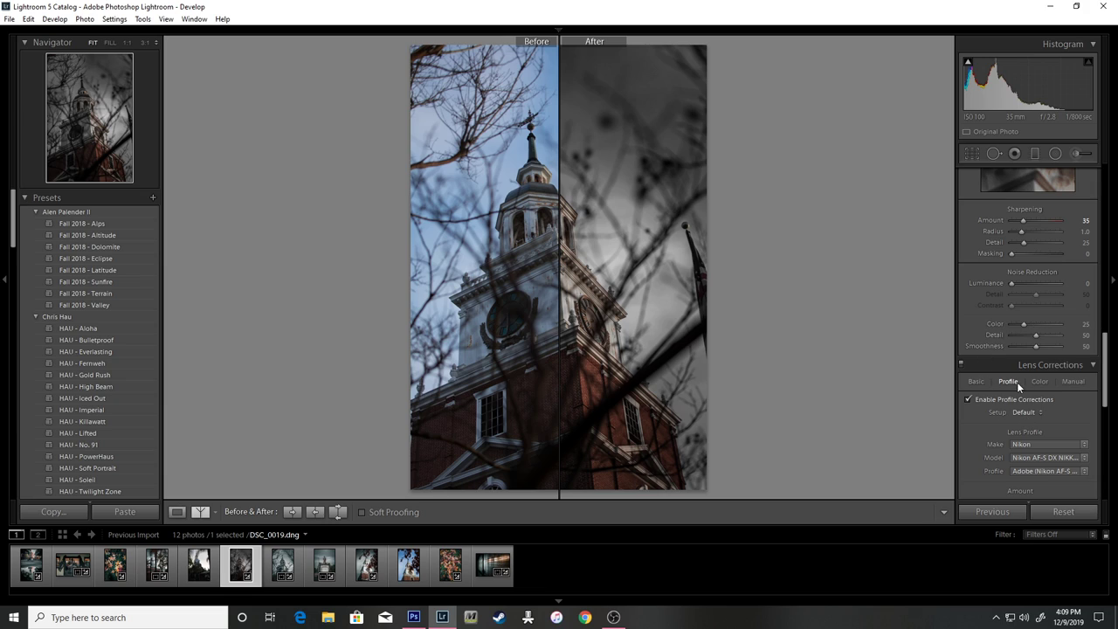
left_click(976, 381)
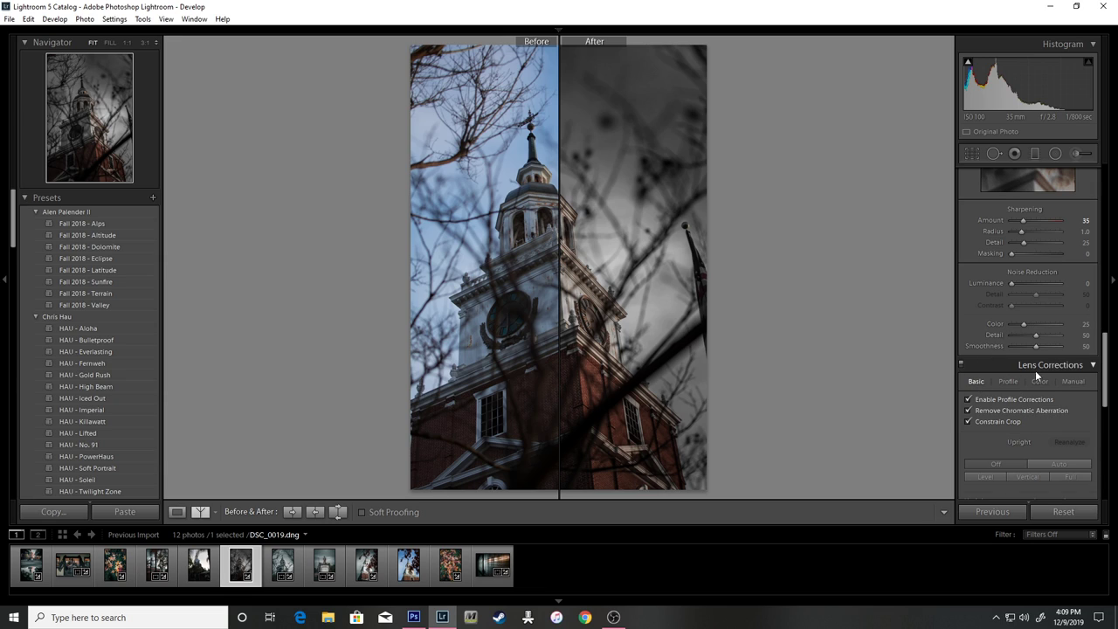
left_click(1037, 380)
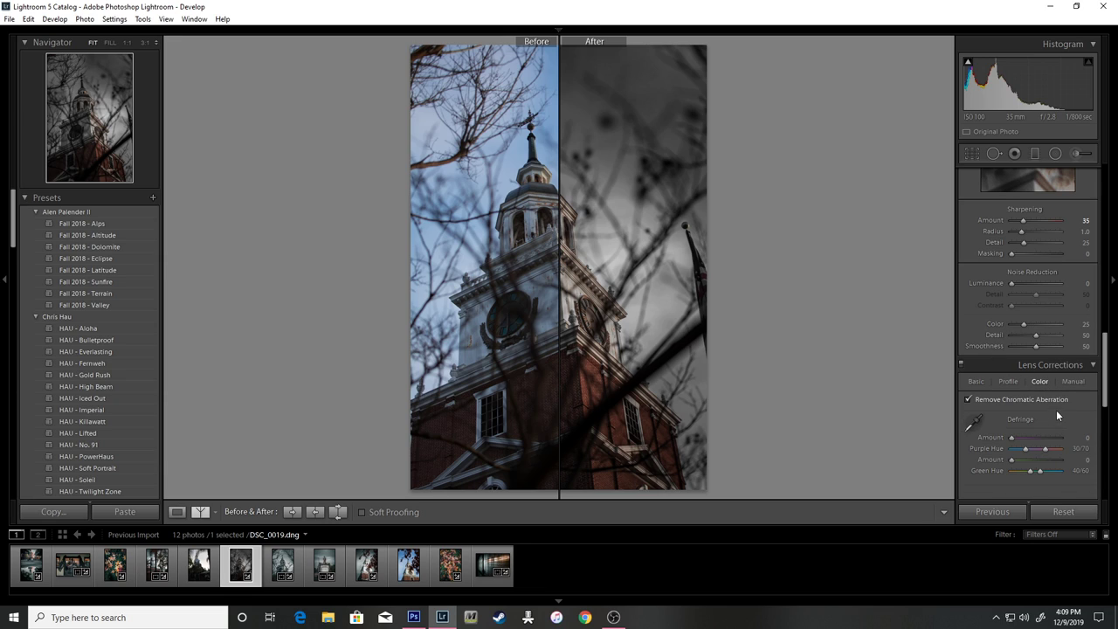
left_click(1086, 386)
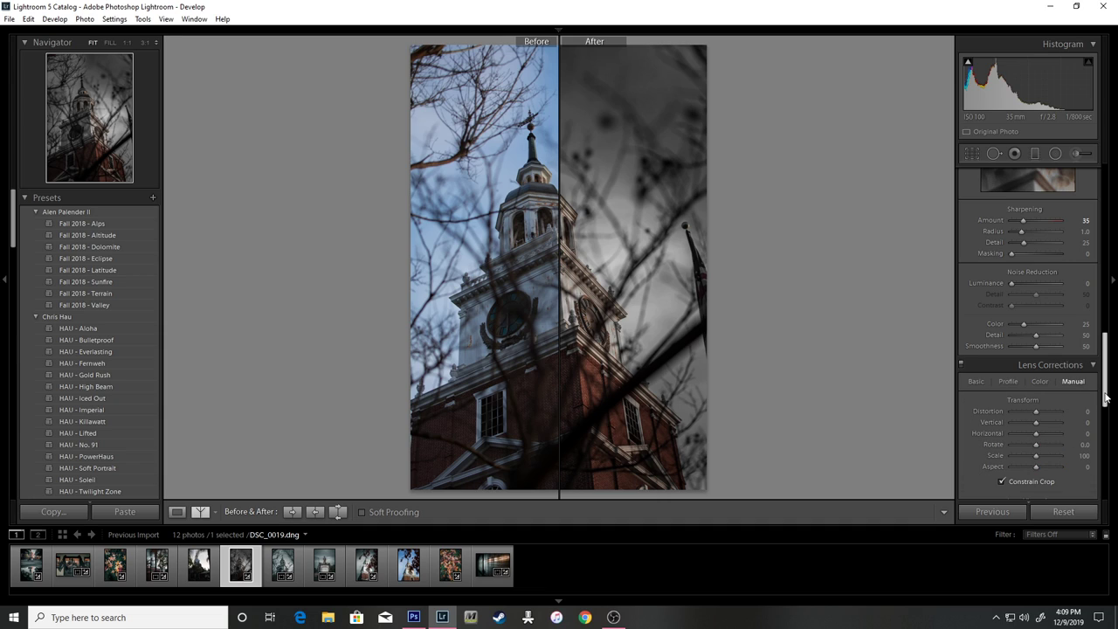
- Raise the sky's HSL saturation with the targeted adjustment tool, bringing aqua to -95 and blue to -90
scroll(1105, 374, "up", 3)
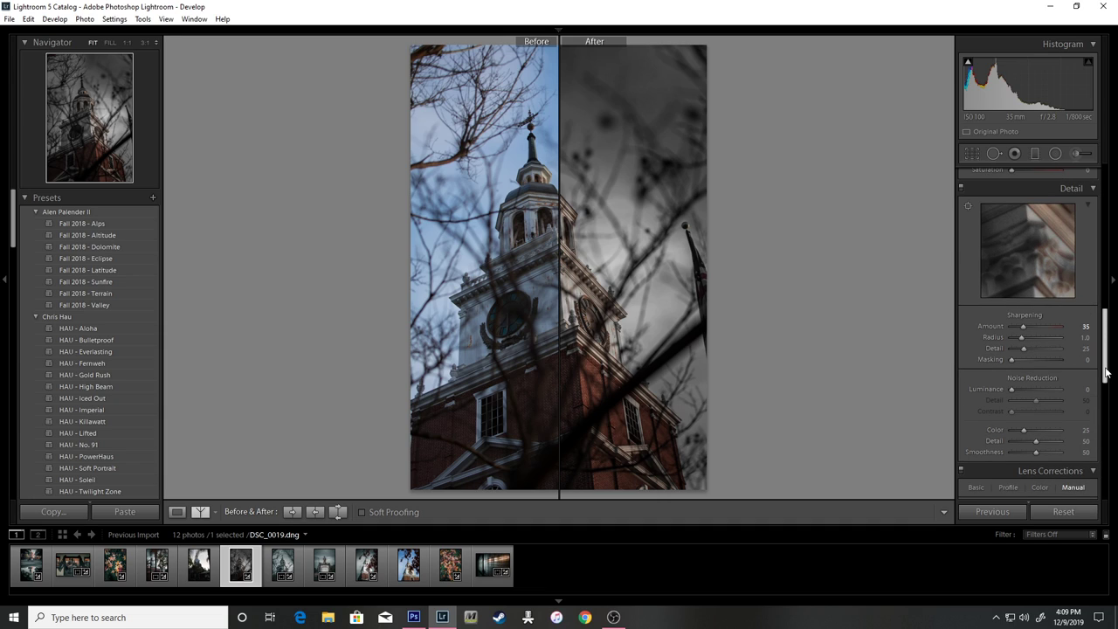
left_click_drag(1106, 374, 1106, 295)
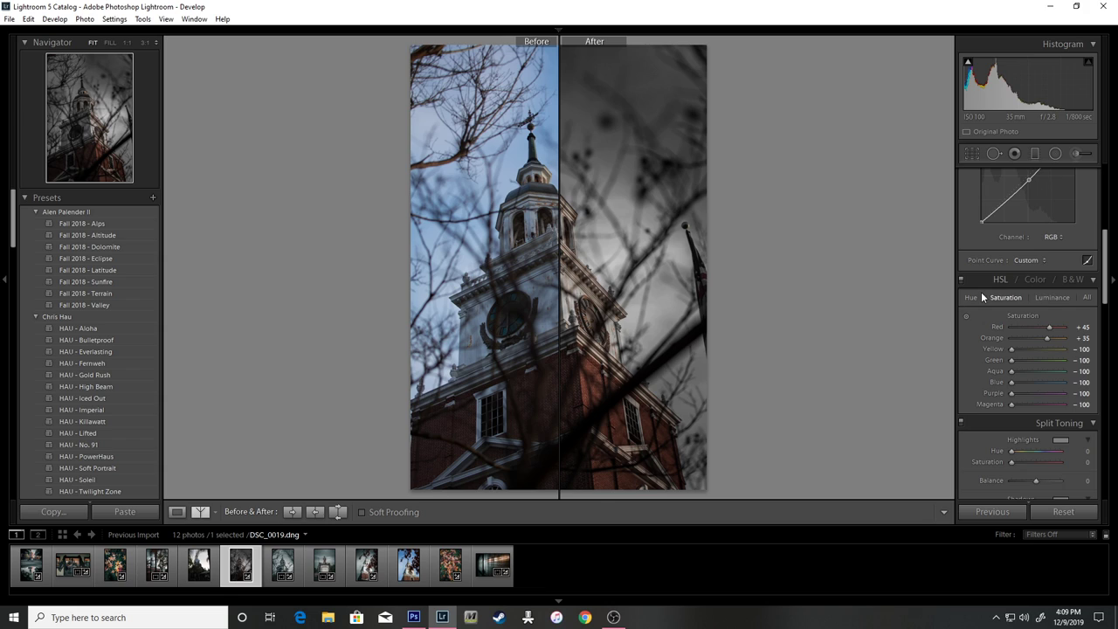
left_click(1088, 298)
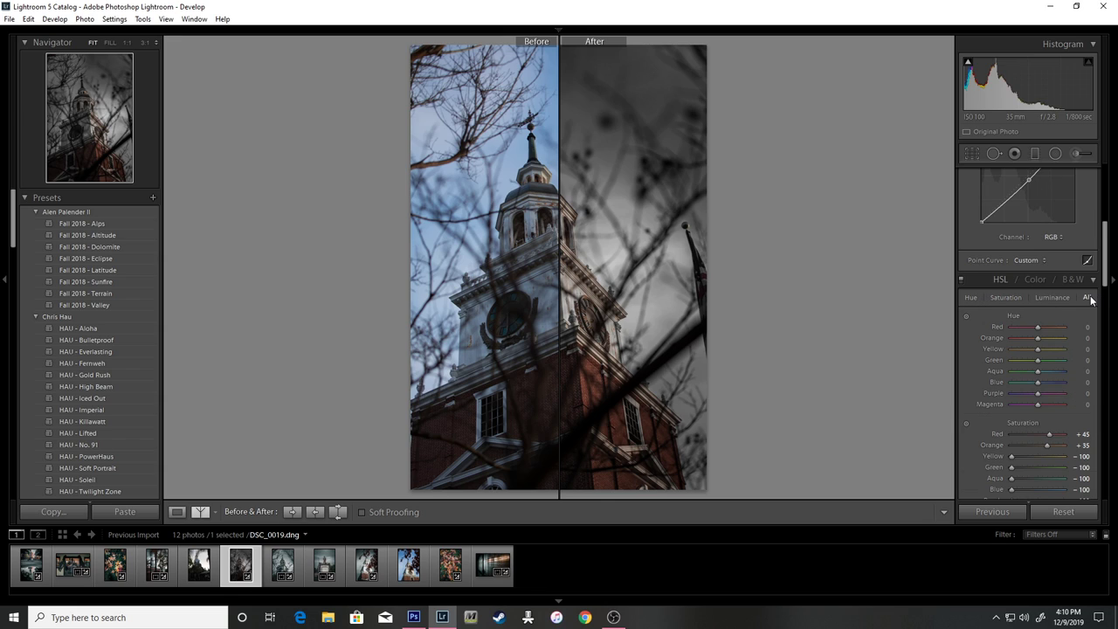
left_click(995, 302)
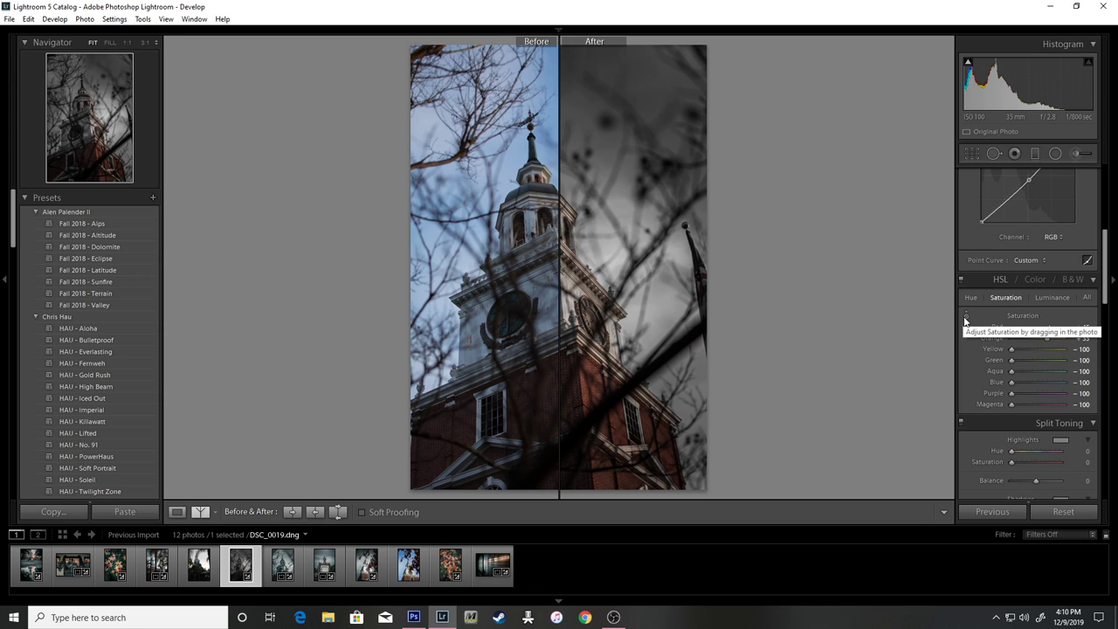
left_click(965, 319)
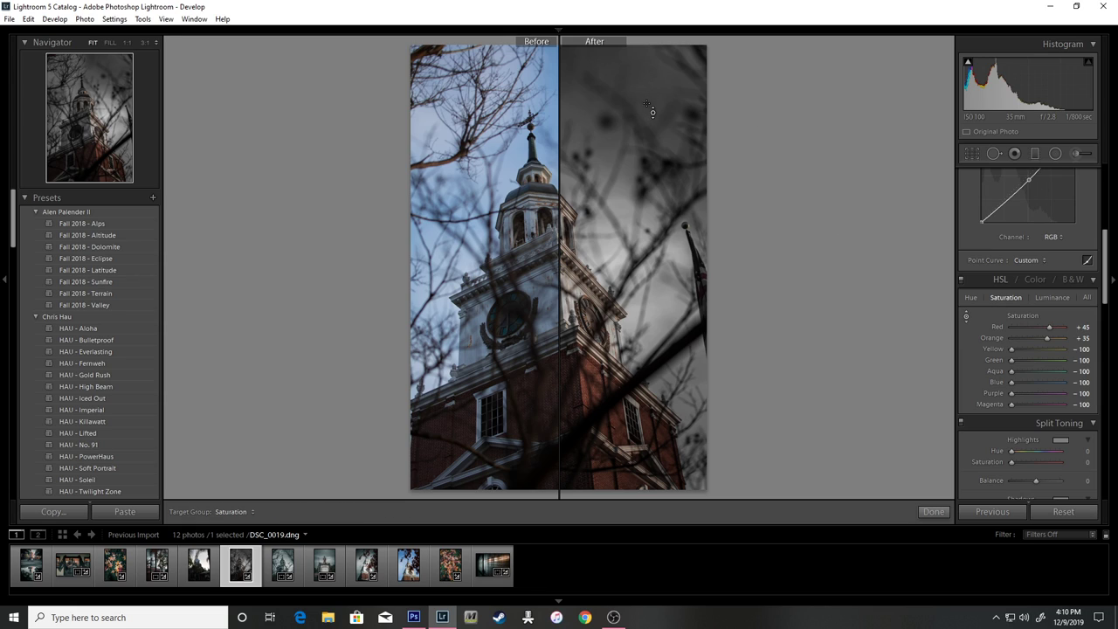
mouse_move(629, 158)
left_mouse_down()
mouse_move(629, 131)
mouse_move(629, 143)
left_mouse_up()
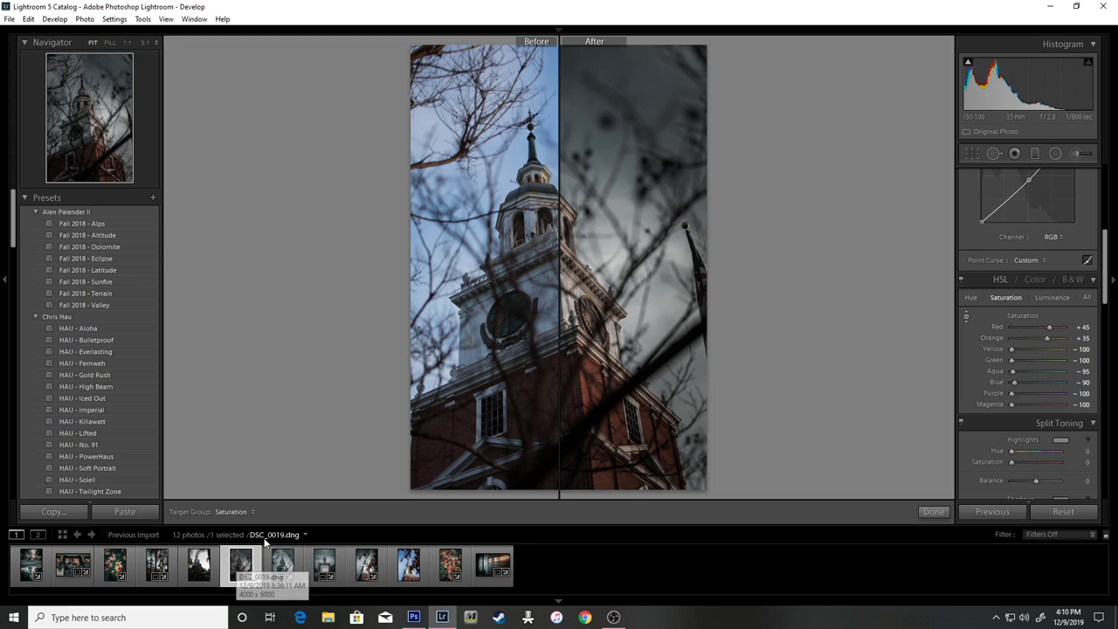
left_click(303, 534)
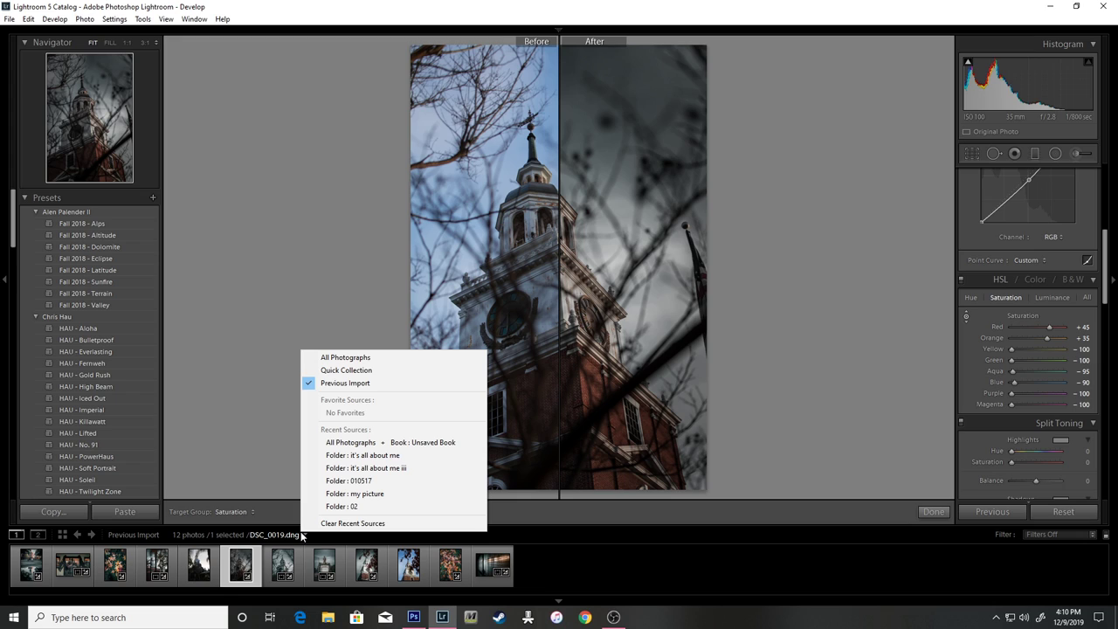
right_click(594, 538)
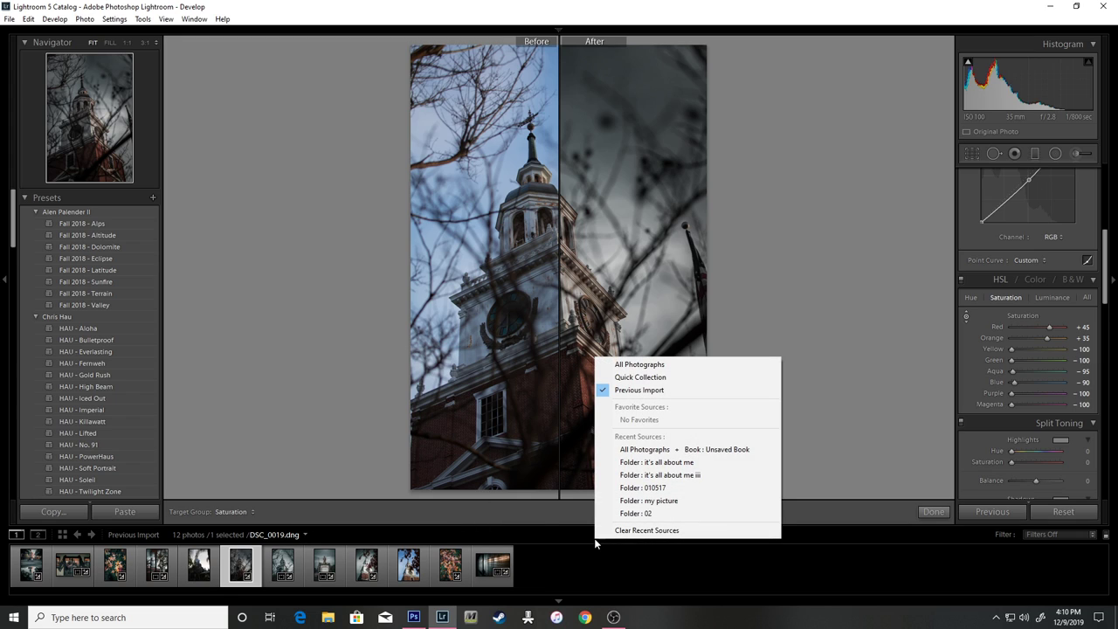
left_click(541, 527)
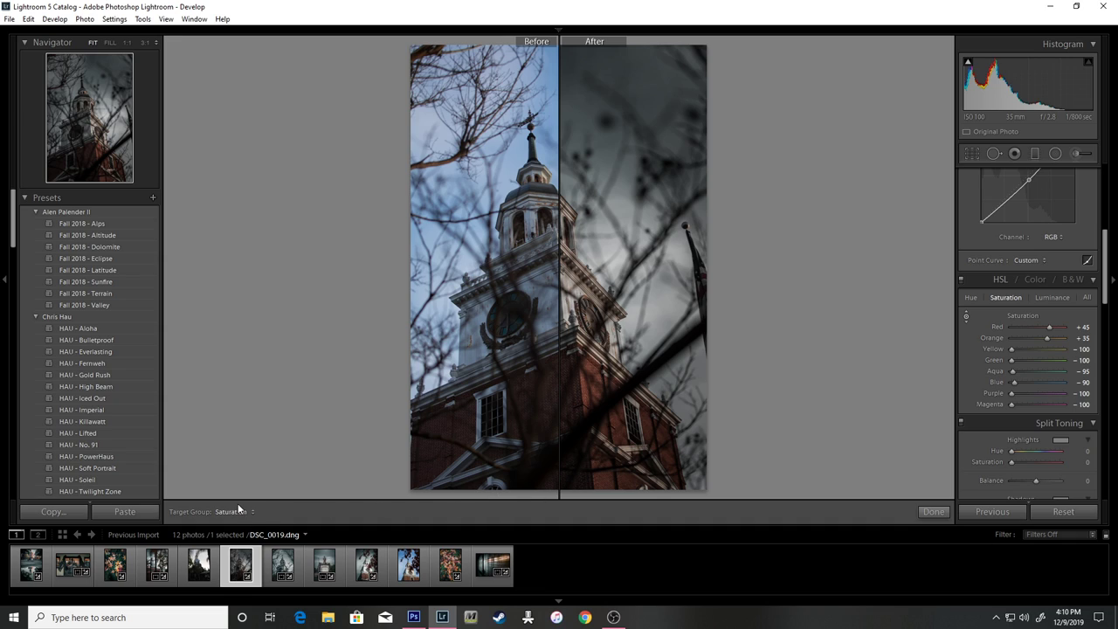
- Show the module picker, view the edited clock tower photo in the Library and return to Develop
left_click(558, 30)
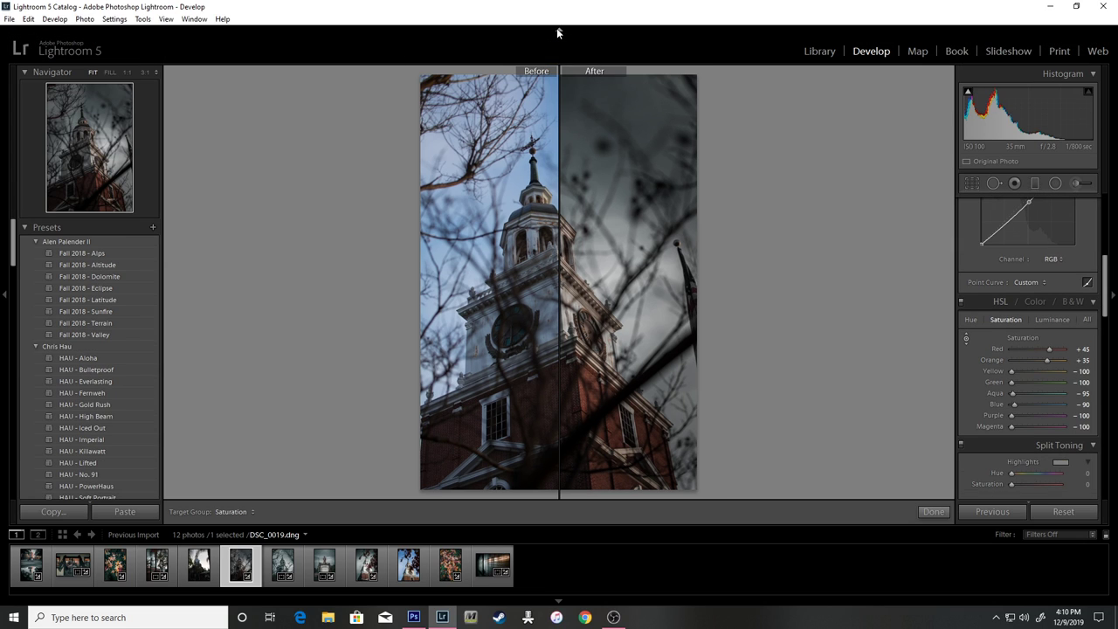
left_click(558, 30)
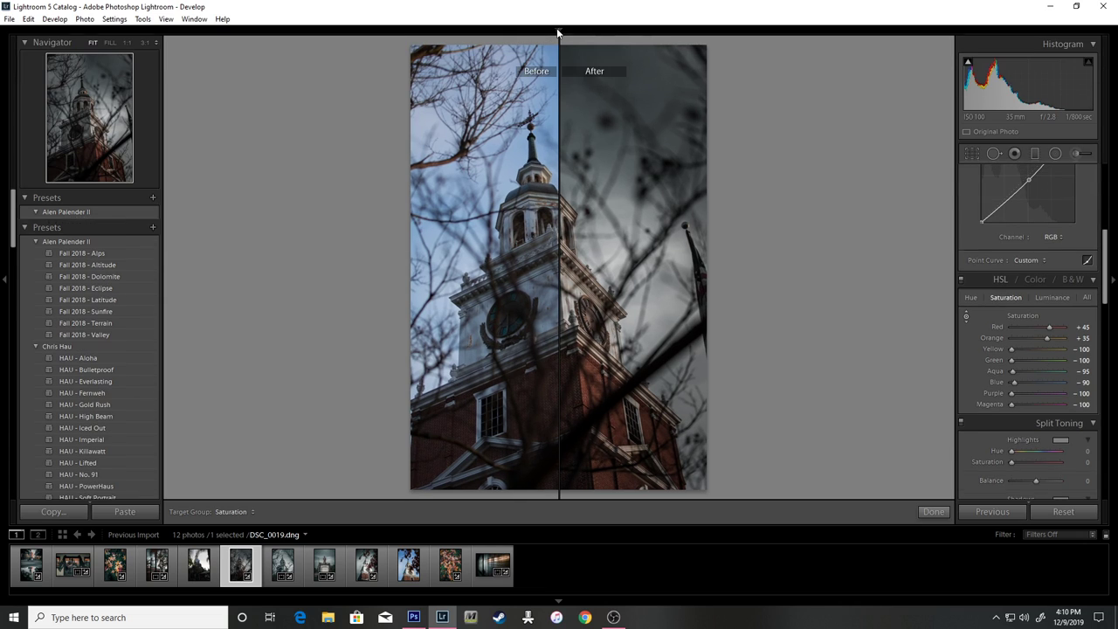
left_click(557, 30)
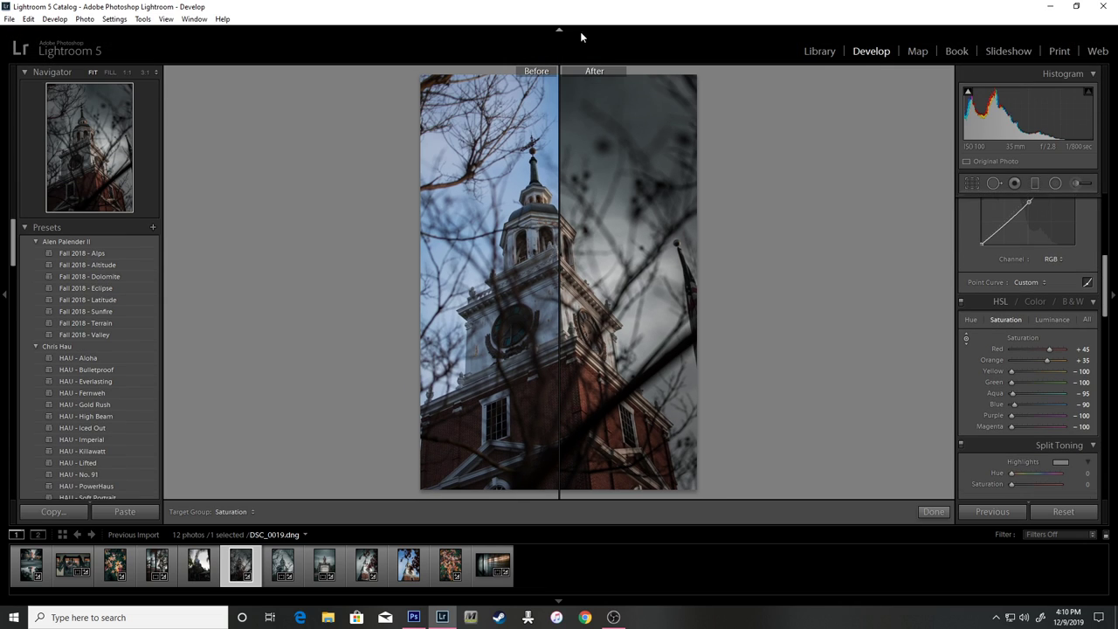
left_click(819, 50)
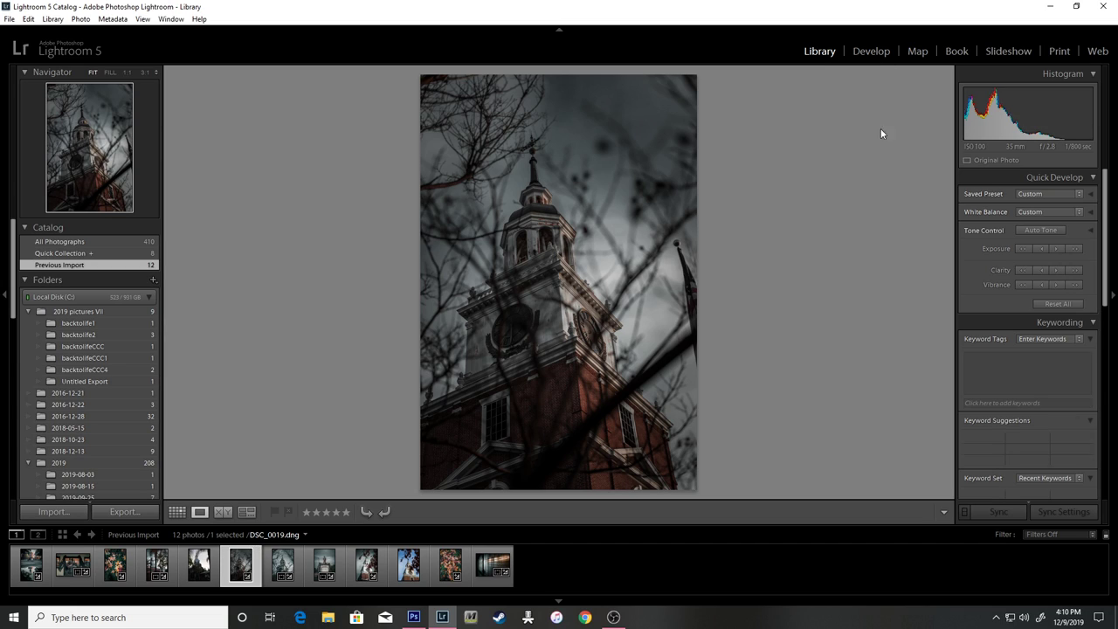
left_click(884, 55)
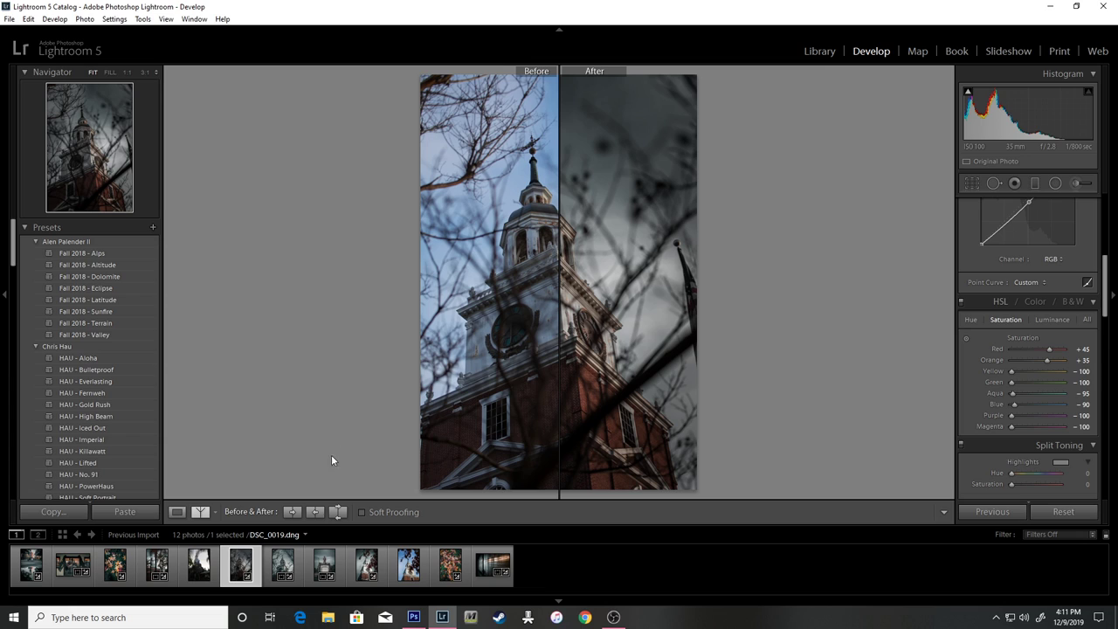
- Change the before/after comparison to two full photos side by side
left_click(203, 514)
left_click(206, 517)
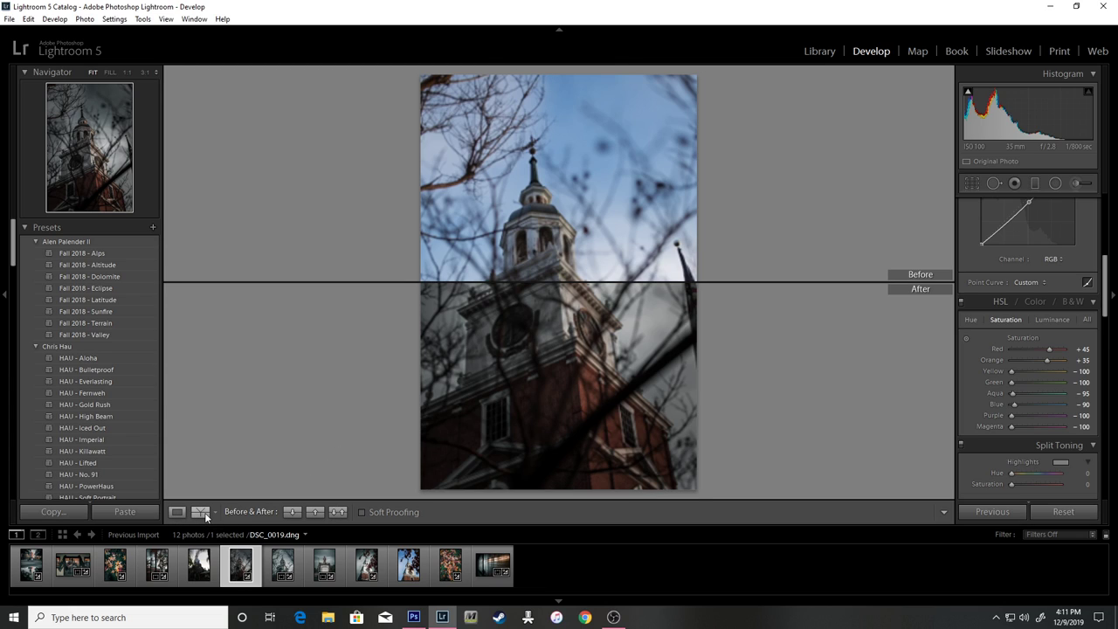
left_click(206, 517)
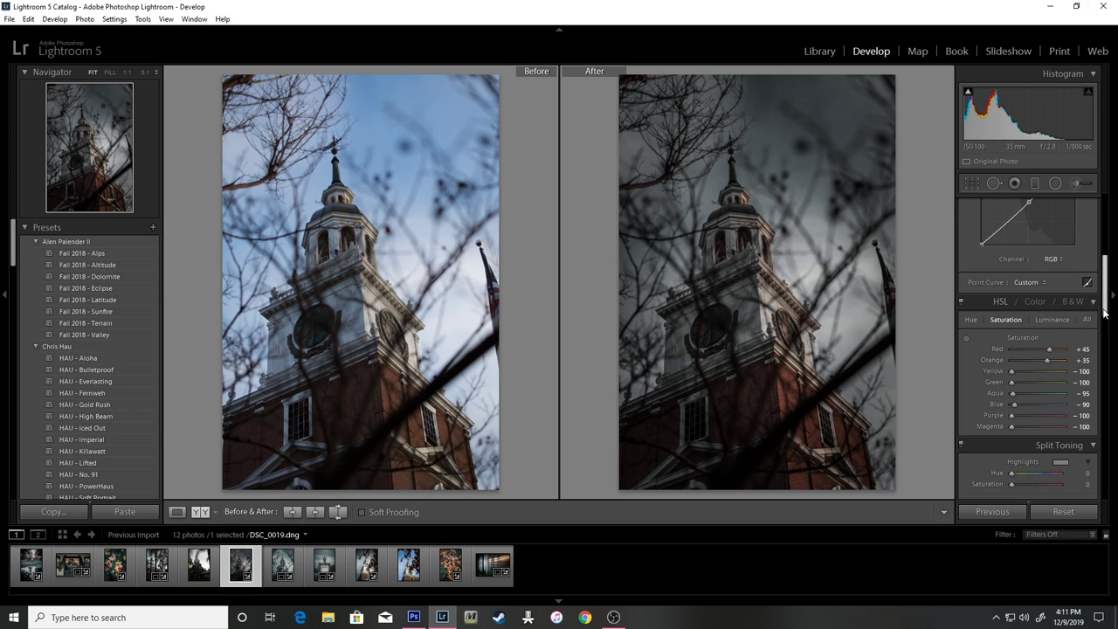
- Set the photo's Clarity in the Basic adjustments to +50
scroll(1105, 311, "up", 10)
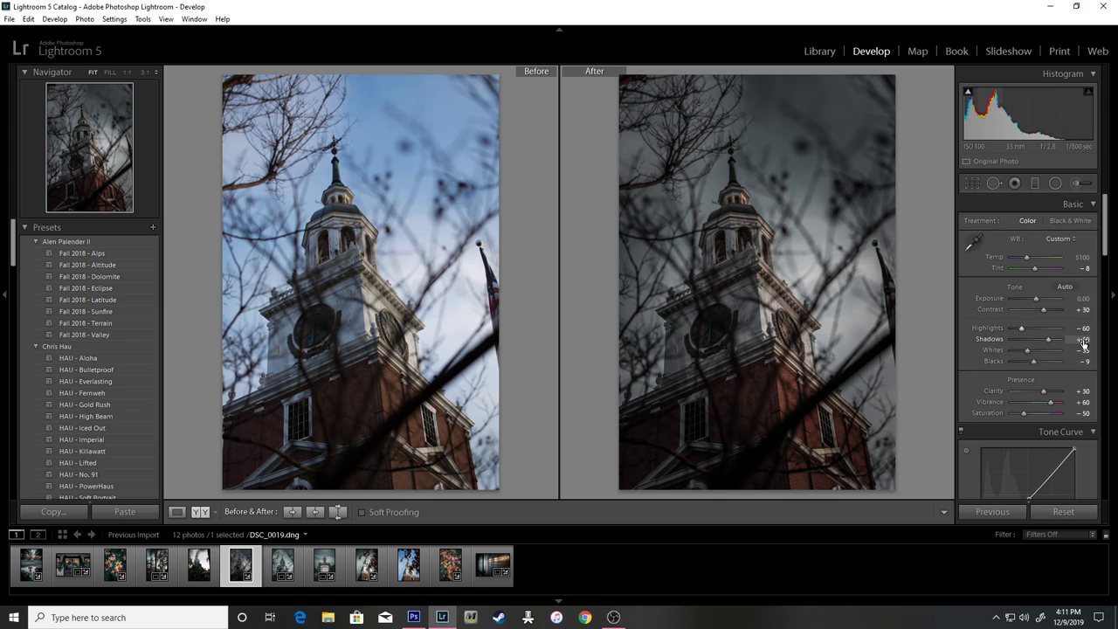
left_click(1083, 391)
type("50")
key("Return")
key("Down")
key("Down")
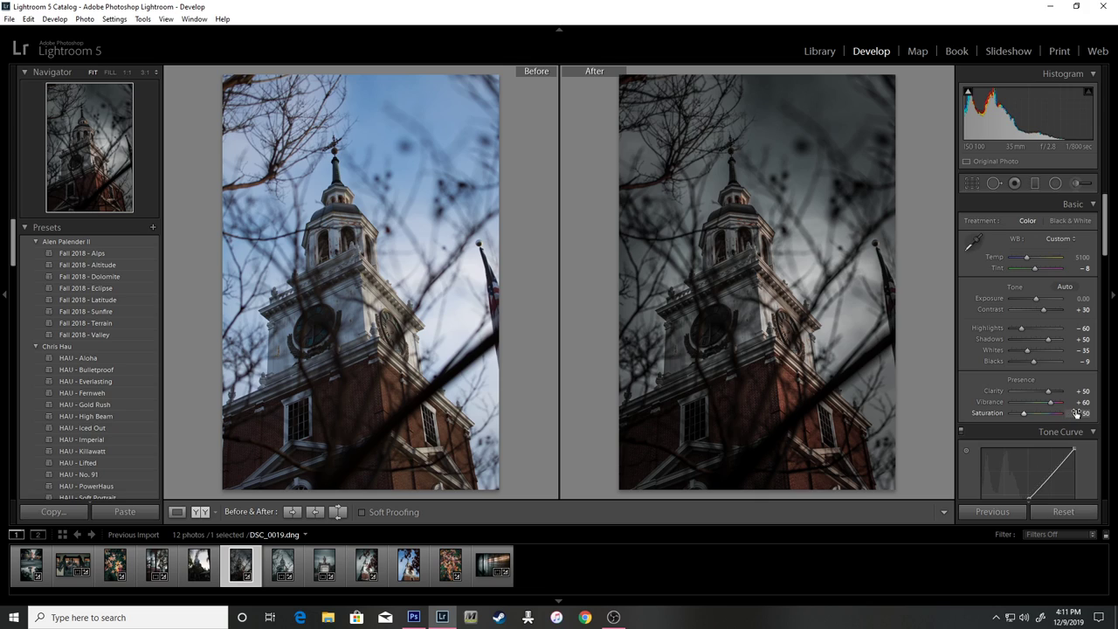
left_click(1080, 413)
- Raise the sky's HSL saturation further with the targeted adjustment tool, bringing aqua to -87 and blue to -75
left_click_drag(1106, 252, 1112, 336)
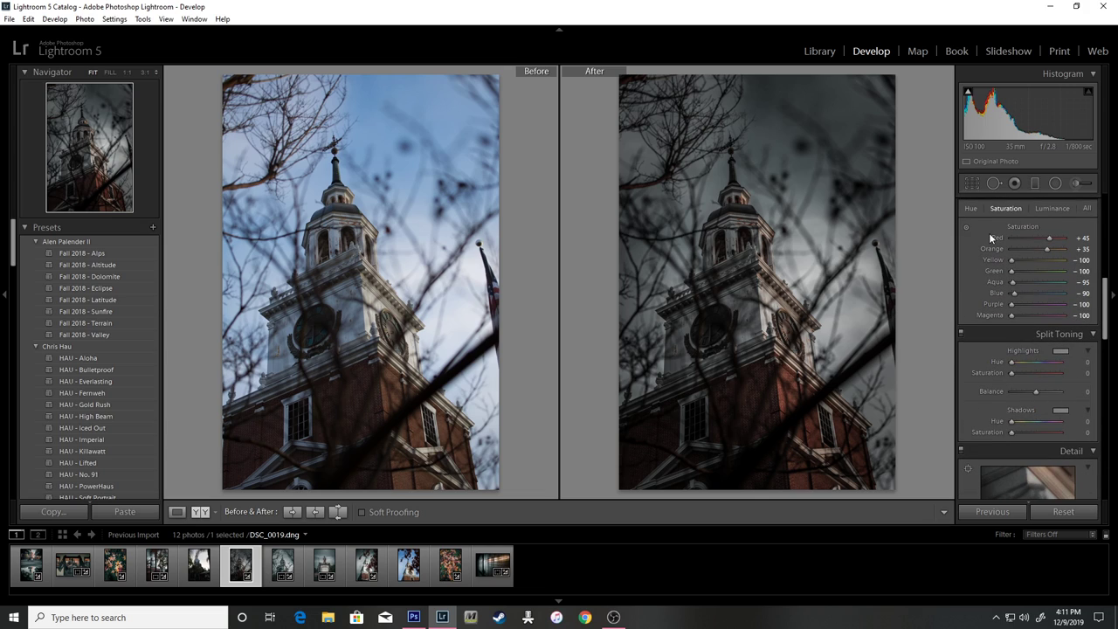
left_click(966, 226)
left_click_drag(847, 146, 848, 137)
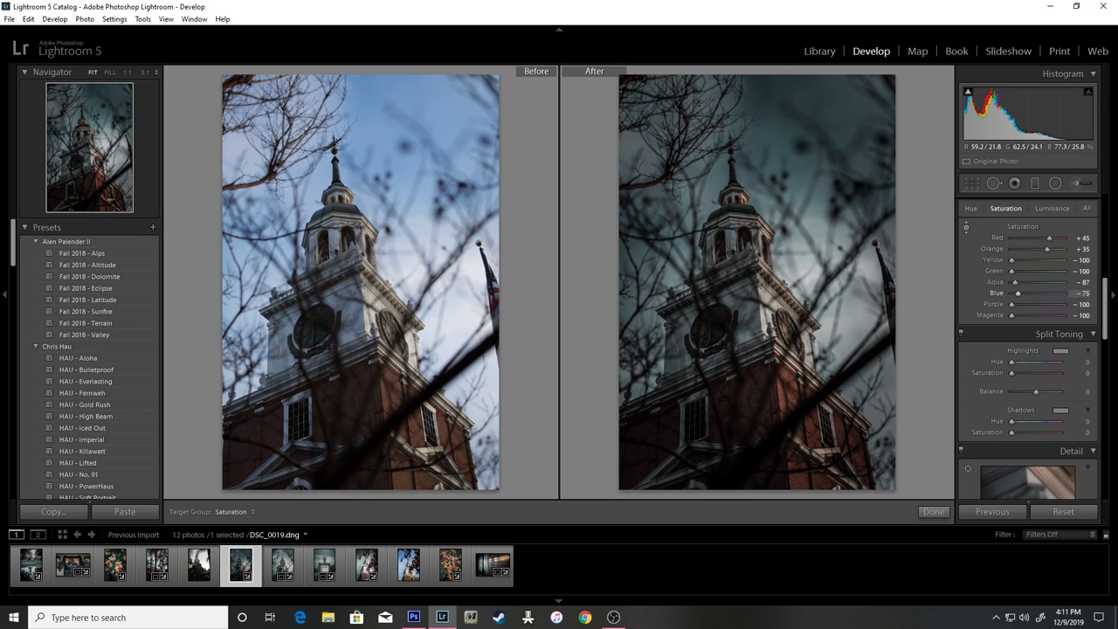
- Set the photo's Highlights in the Basic adjustments to +10
left_click_drag(1105, 305, 1106, 216)
left_click_drag(1076, 334, 1117, 335)
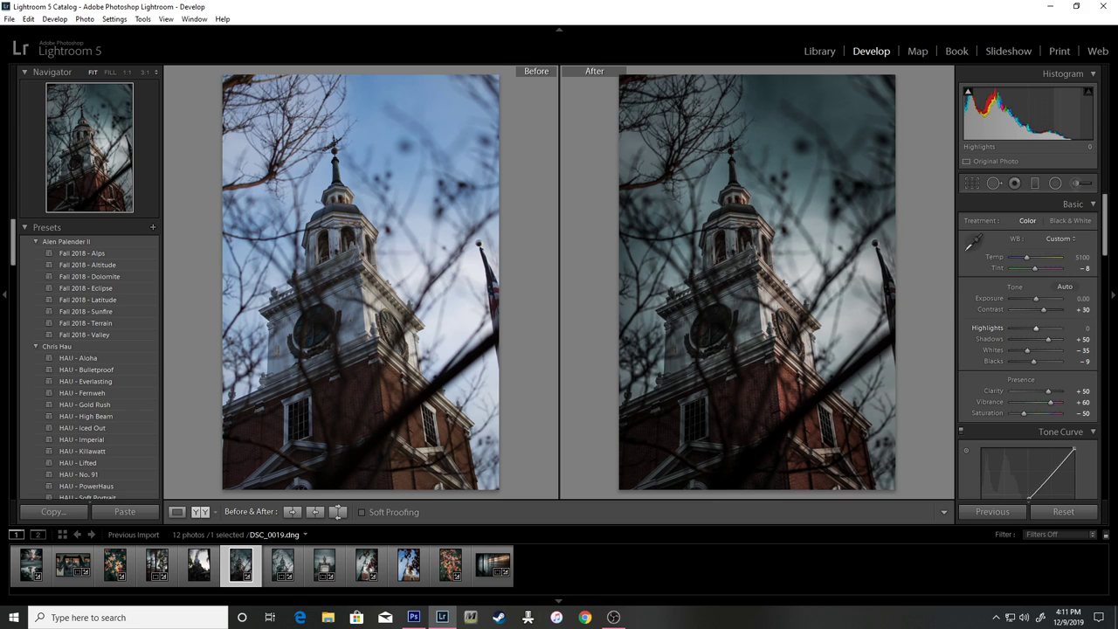
left_click_drag(1036, 327, 1039, 327)
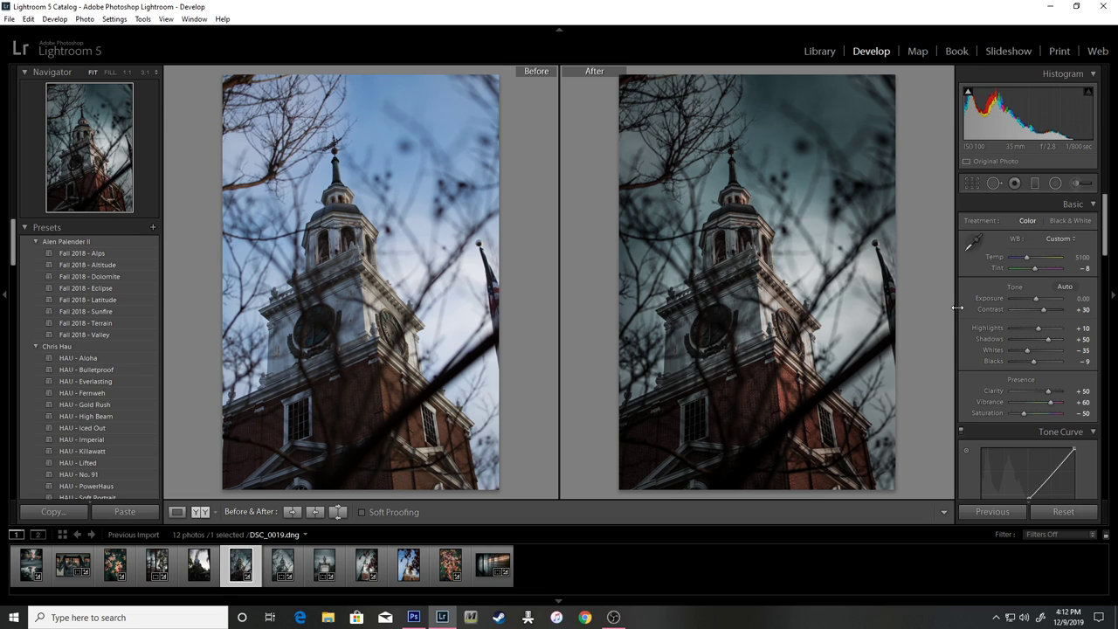
- Straighten the photo along the clock tower's vertical axis, rotate the crop to an angle of 2.81 and apply it
key("r")
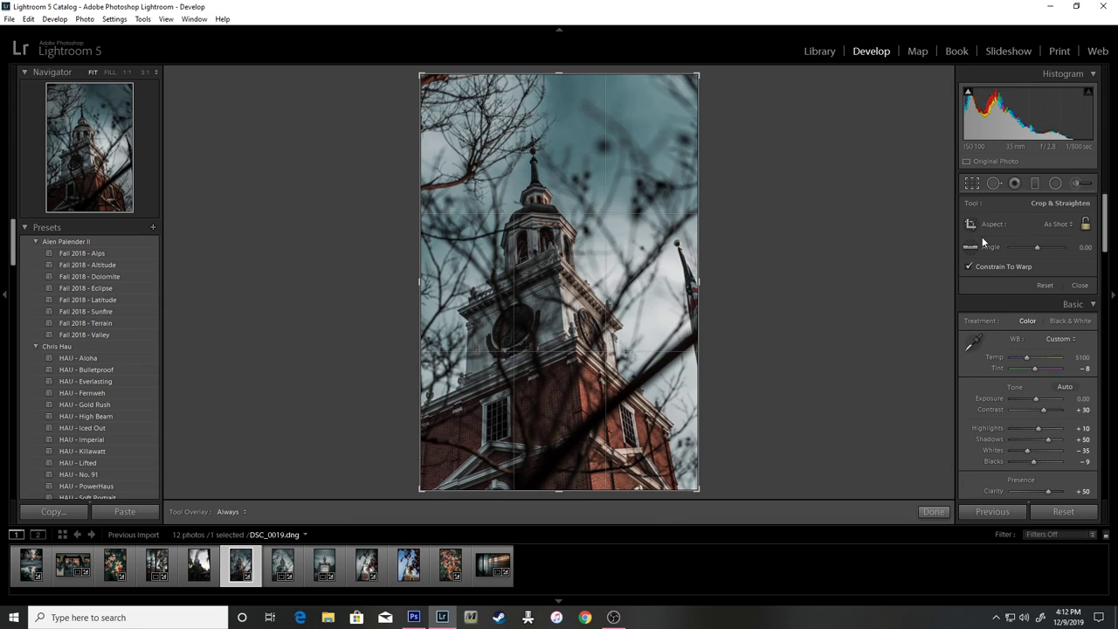
left_click(973, 248)
mouse_move(532, 137)
left_mouse_down()
mouse_move(516, 495)
mouse_move(544, 495)
left_mouse_up()
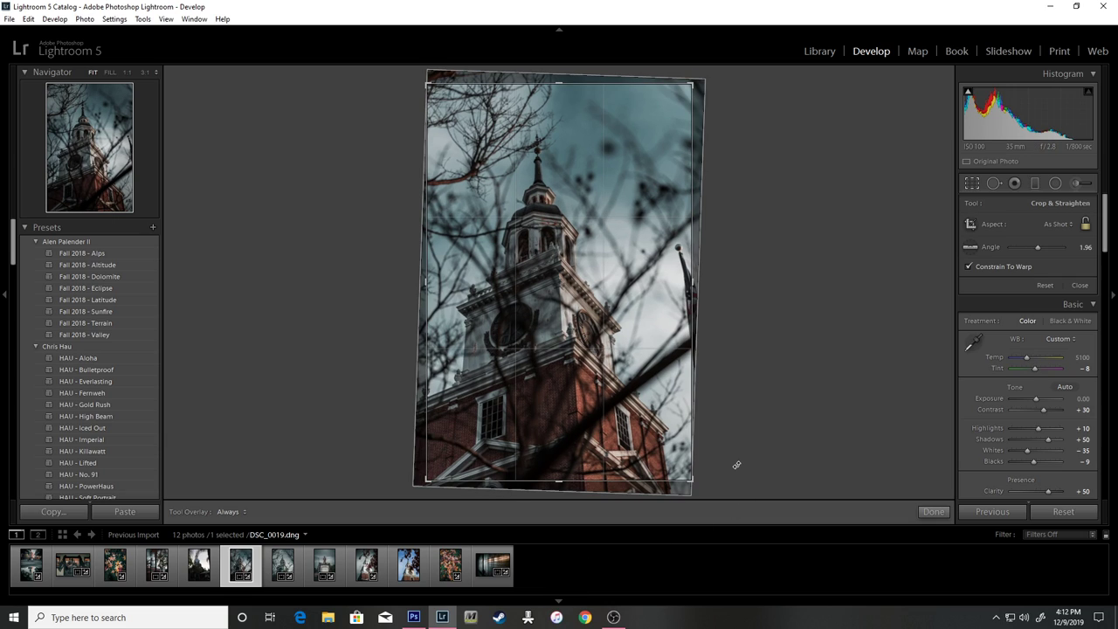
left_click_drag(736, 465, 731, 481)
left_click_drag(731, 481, 727, 481)
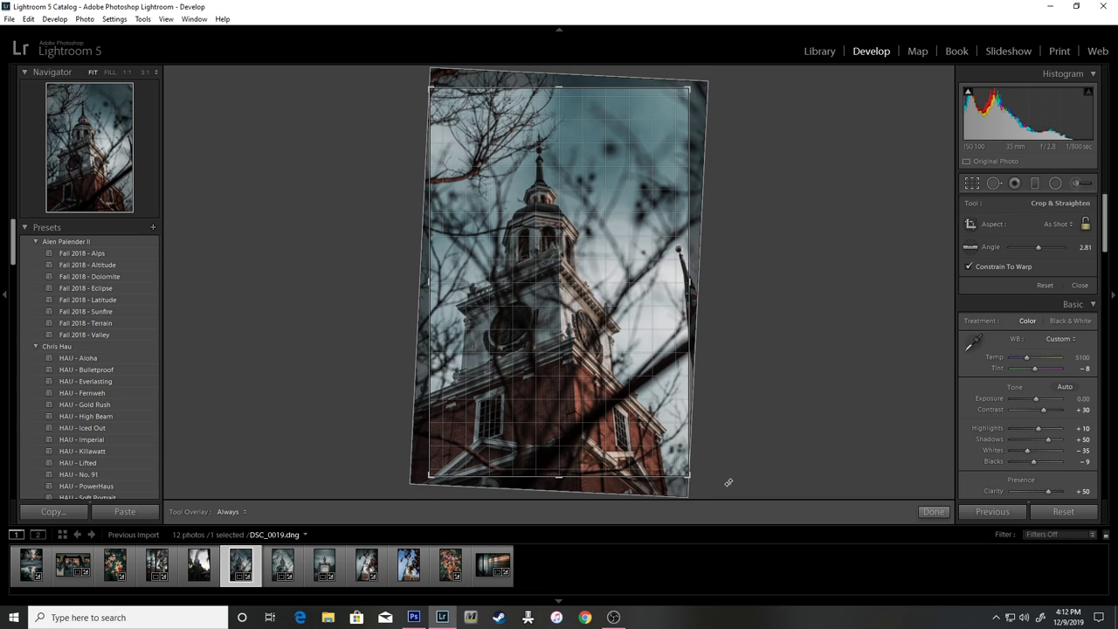
left_click(933, 512)
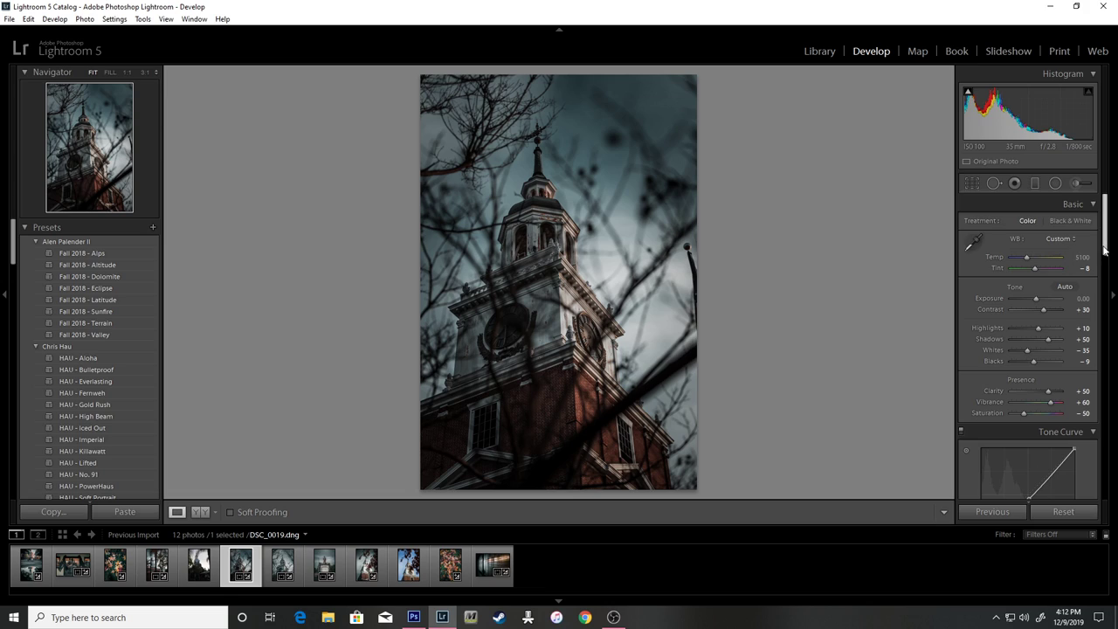
- Try warmer white balance temperatures, return Temp to 5100 and set Tint to -4
left_click_drag(1088, 259, 1093, 259)
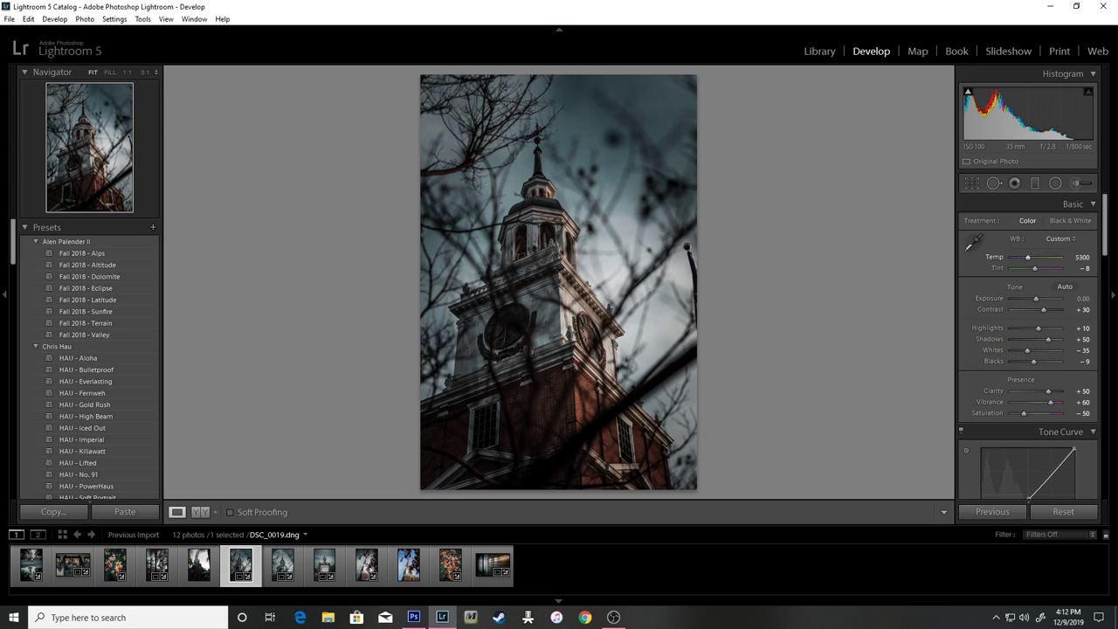
left_click_drag(1094, 260, 1097, 260)
left_click_drag(1097, 260, 1088, 260)
left_click_drag(1083, 268, 1076, 268)
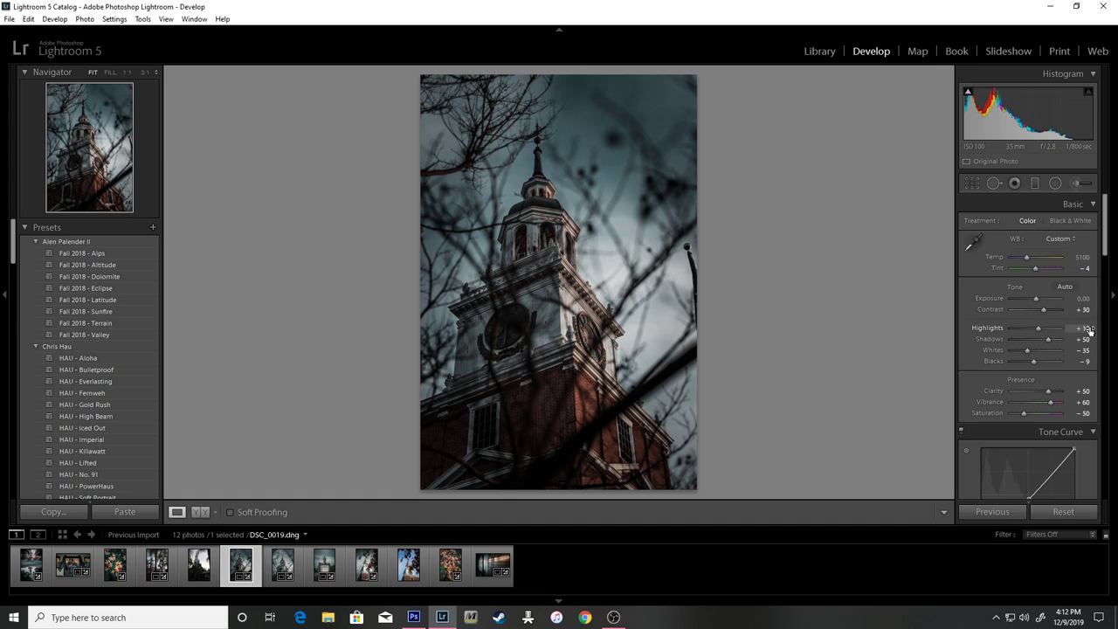
- Set the photo's Contrast to +25, Shadows to +65 and Blacks to +30 in the Basic adjustments
left_click_drag(1083, 309, 1081, 309)
mouse_move(1083, 339)
left_mouse_down()
mouse_move(1096, 339)
mouse_move(1072, 352)
left_mouse_up()
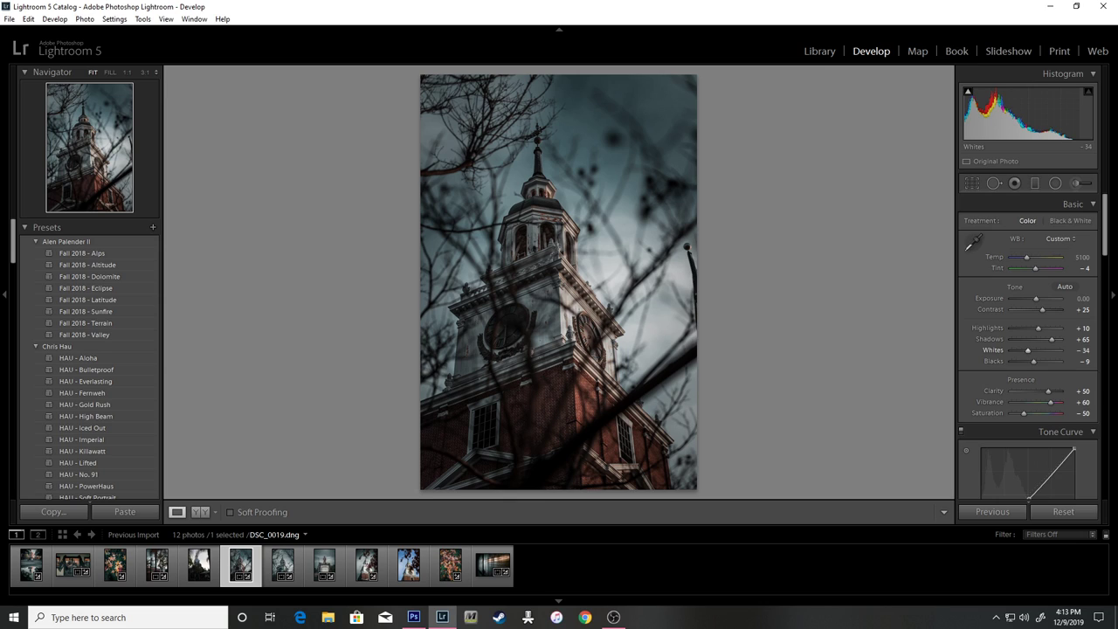
mouse_move(1078, 360)
left_mouse_down()
mouse_move(1088, 361)
mouse_move(1078, 361)
left_mouse_up()
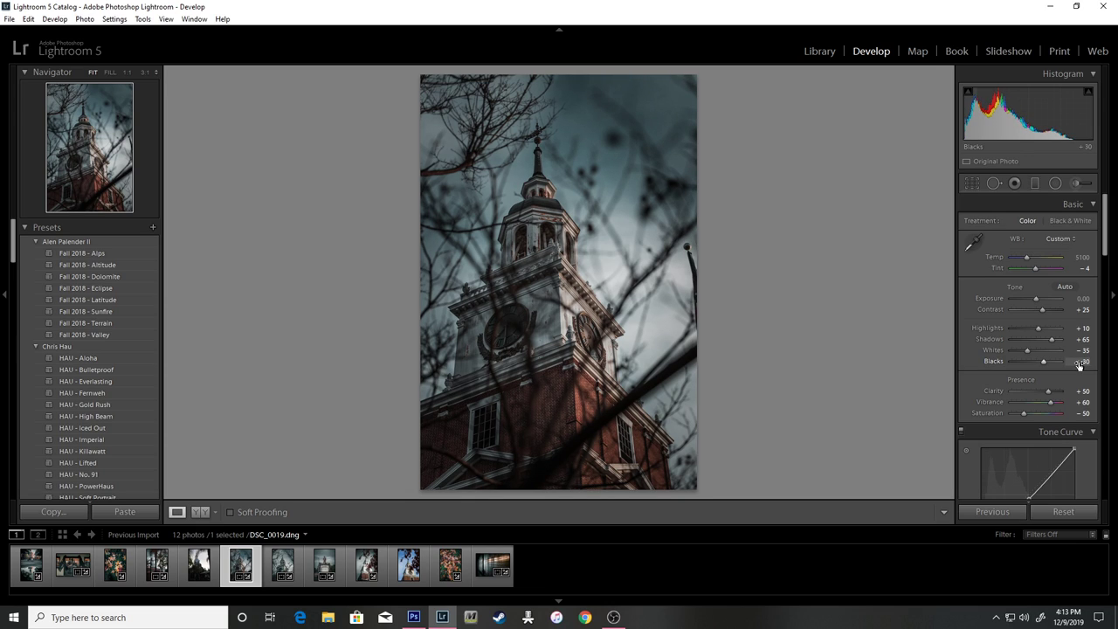
- Set the photo's Clarity to +60, Vibrance to +65 and Saturation to -70 in the Basic adjustments
left_click_drag(1080, 390, 1090, 390)
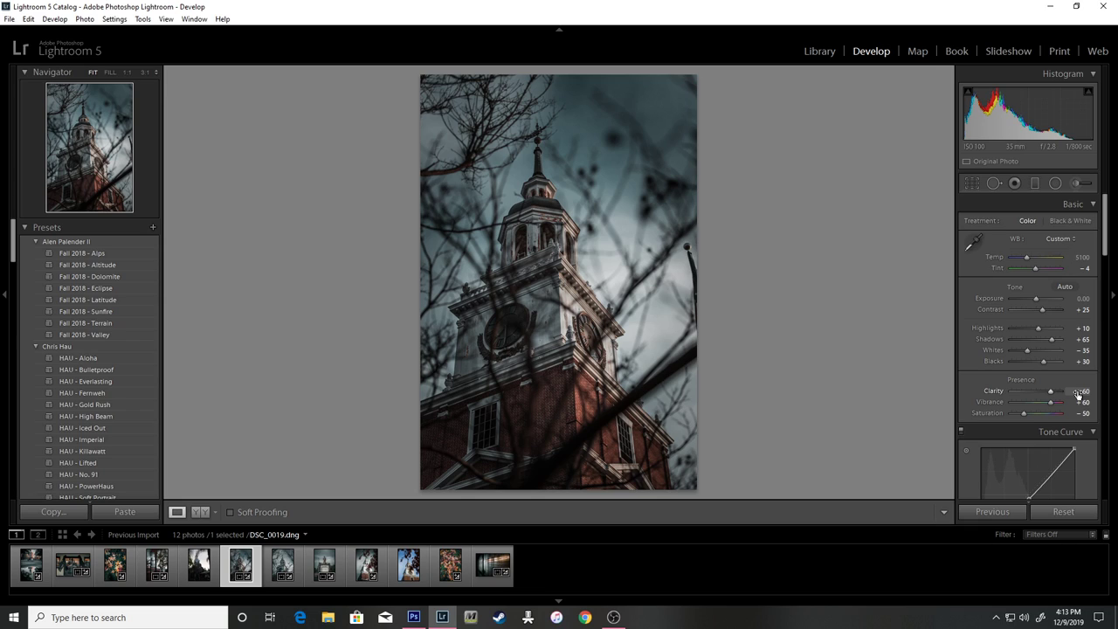
left_click_drag(1088, 402, 1074, 412)
left_click_drag(1104, 247, 1104, 269)
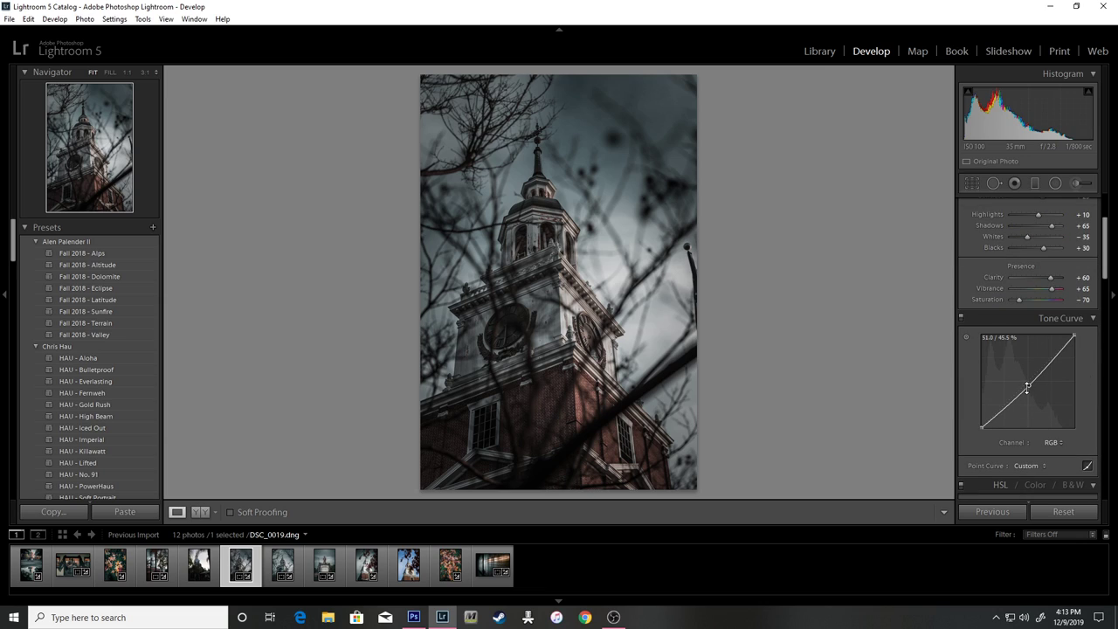
- Shape the RGB tone curve: pull the midtones down, lift the black point to about 3.1%, raise the highlights and add a shadow point
left_click_drag(1027, 387, 1029, 388)
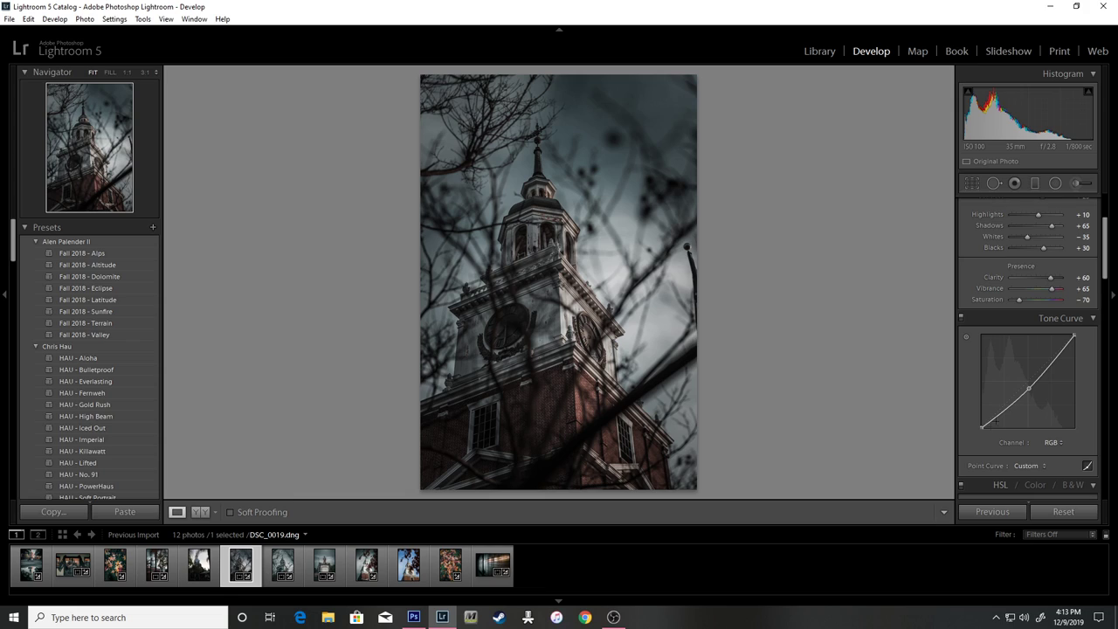
left_click_drag(982, 427, 982, 425)
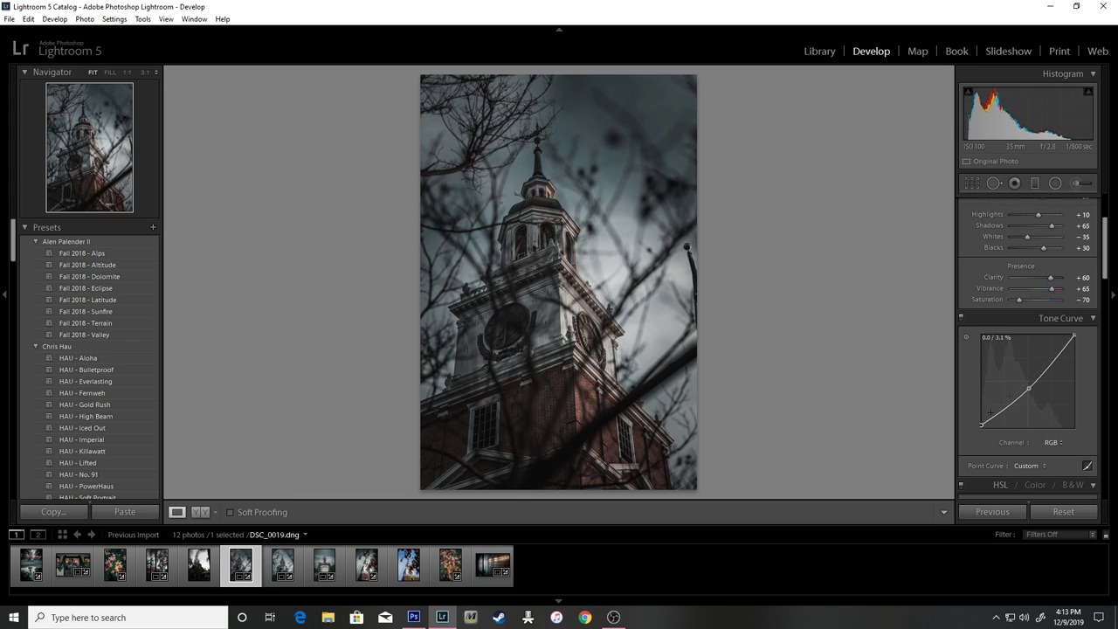
left_click_drag(1050, 368, 1052, 354)
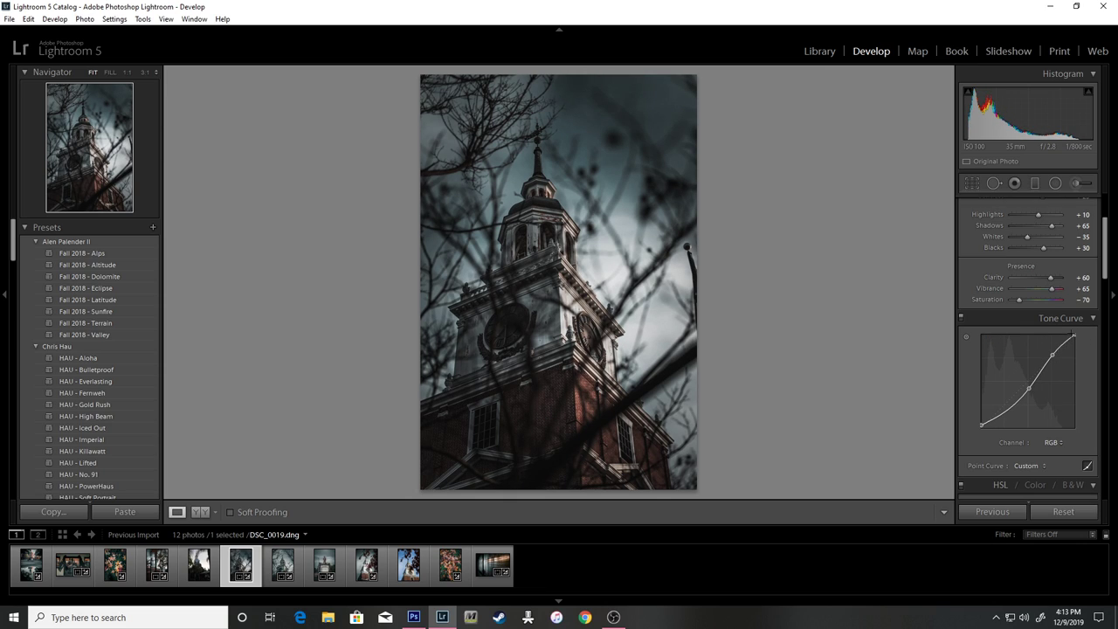
left_click(1007, 411)
mouse_move(1006, 409)
left_mouse_down()
mouse_move(1006, 421)
mouse_move(1008, 407)
left_mouse_up()
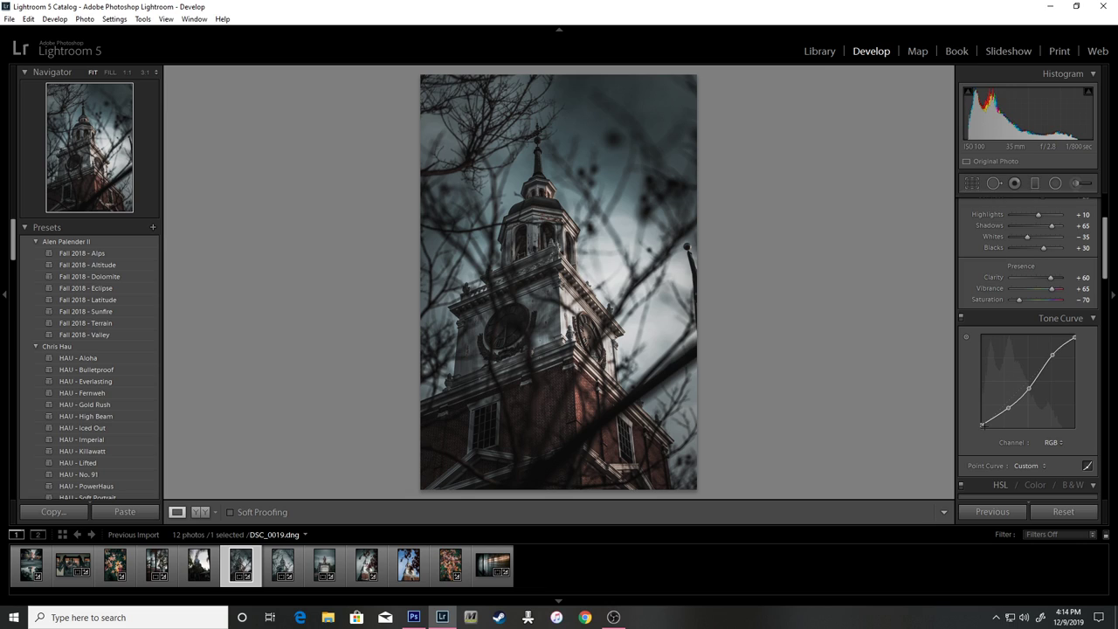
- Refine the RGB tone curve by lifting the black point to 5.5%, lowering the shadow point and nudging the midtone and highlight points up
left_click_drag(1008, 407, 982, 423)
right_click(1006, 412)
left_click(1029, 419)
left_click_drag(1004, 415, 1027, 393)
right_click(1026, 393)
left_click(1032, 392)
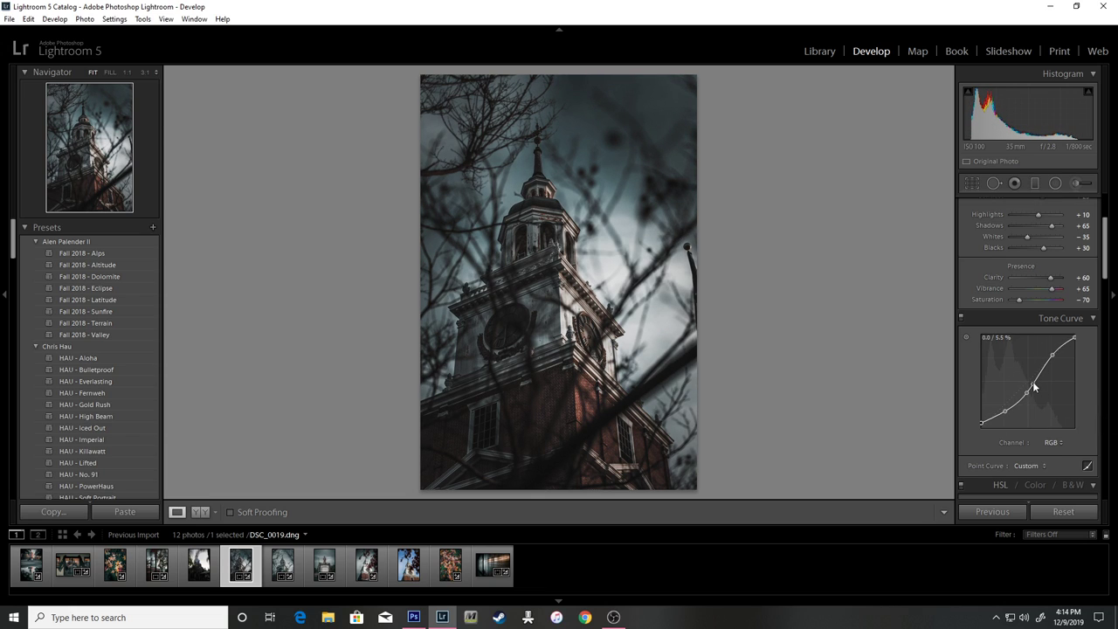
right_click(1031, 383)
left_click(1048, 394)
left_click_drag(1027, 390, 1054, 353)
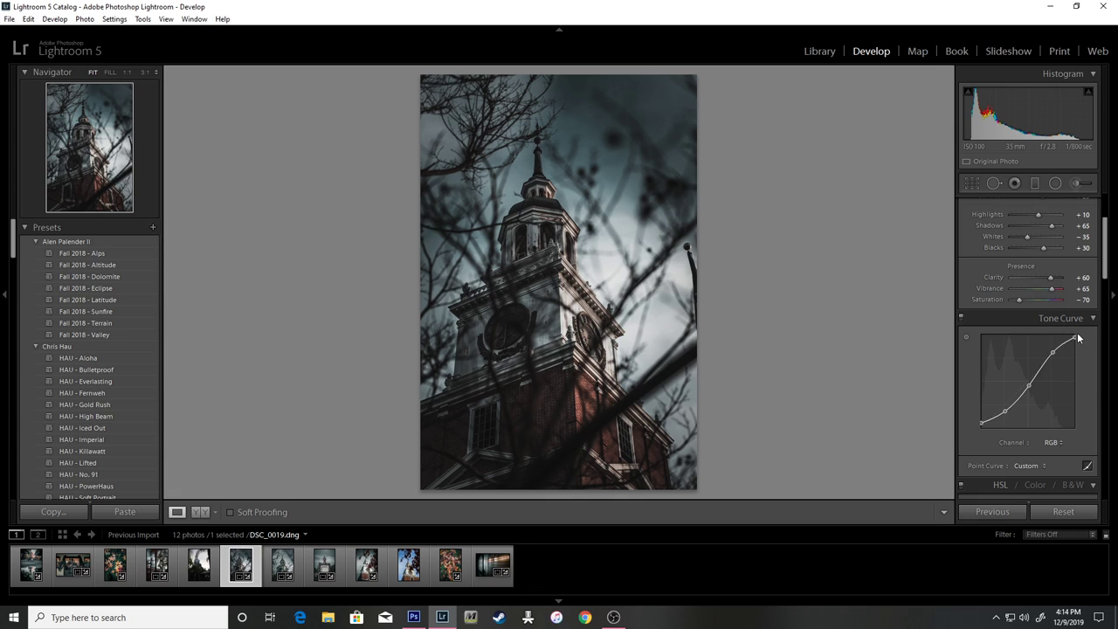
- Fade the RGB tone curve's ends by lowering the white point and lifting the black point further, and raise the midtones
left_click_drag(1074, 338, 1074, 337)
right_click(1074, 338)
left_click(1077, 346)
left_click_drag(1074, 337, 1075, 340)
left_click_drag(1005, 409, 981, 419)
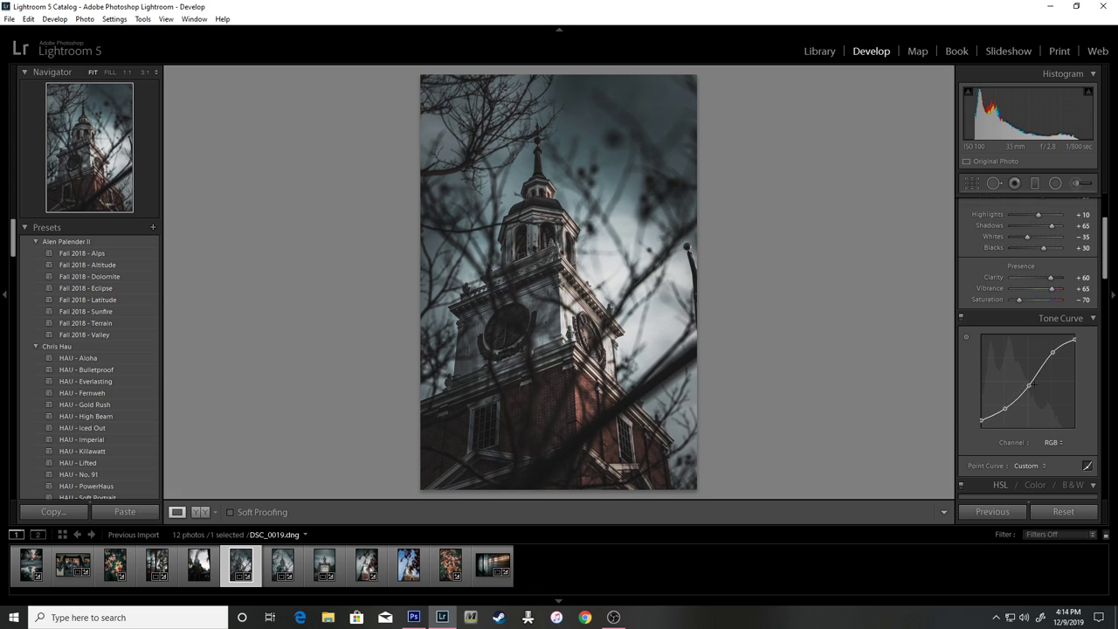
left_click_drag(1029, 384, 1006, 407)
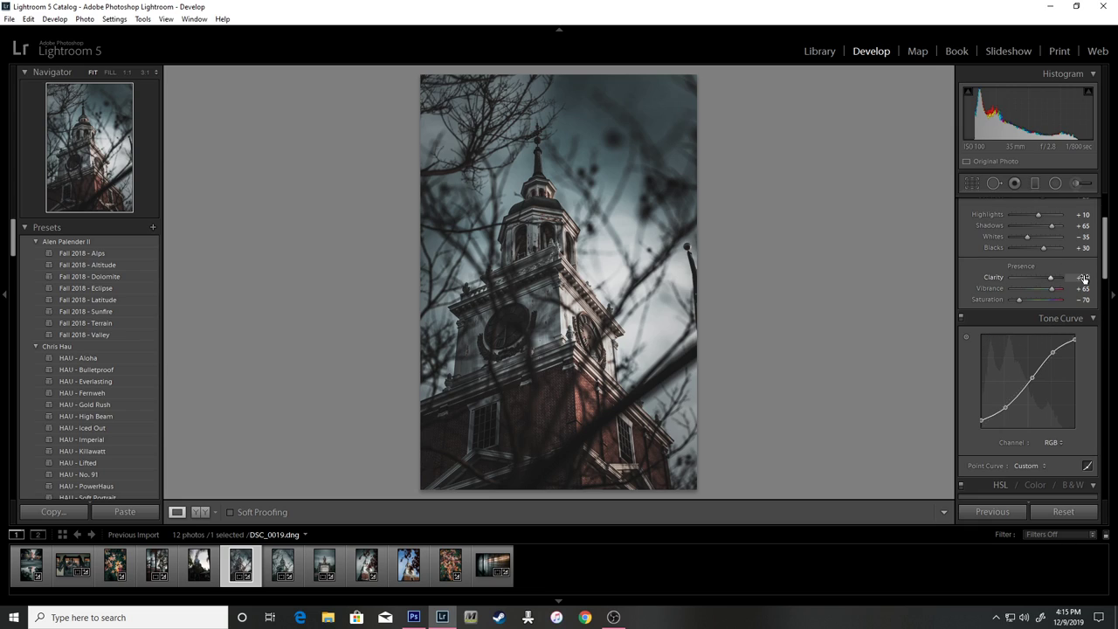
- Set the photo's Clarity to +65 and inspect the tower's cornice and clock at 1:1
left_click_drag(1084, 278, 1087, 278)
left_click_drag(1105, 237, 1106, 310)
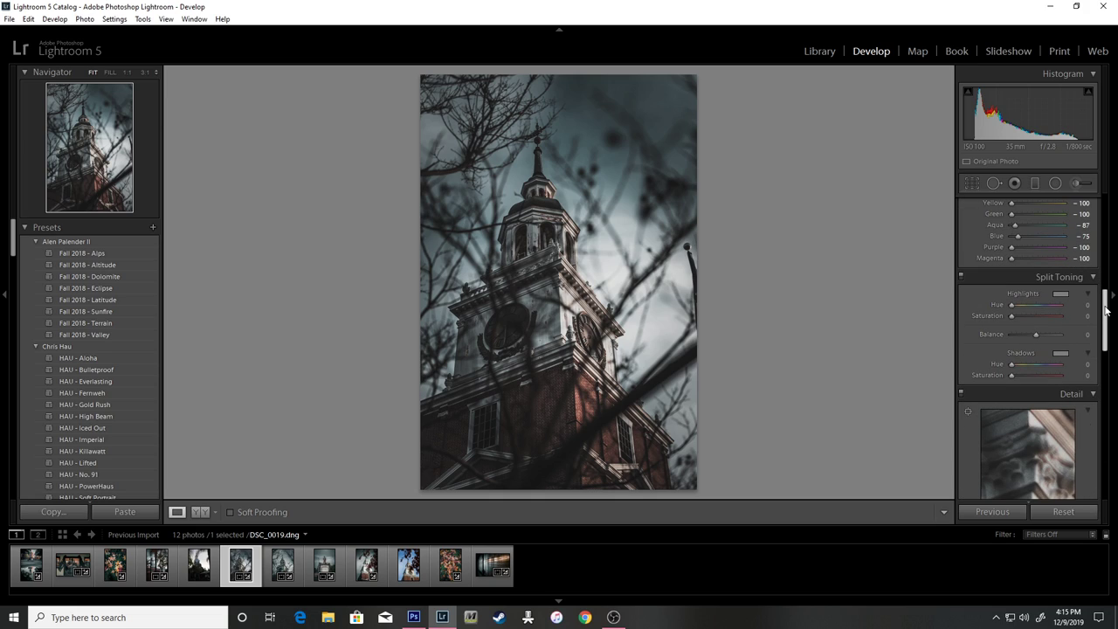
left_click_drag(1106, 310, 1106, 376)
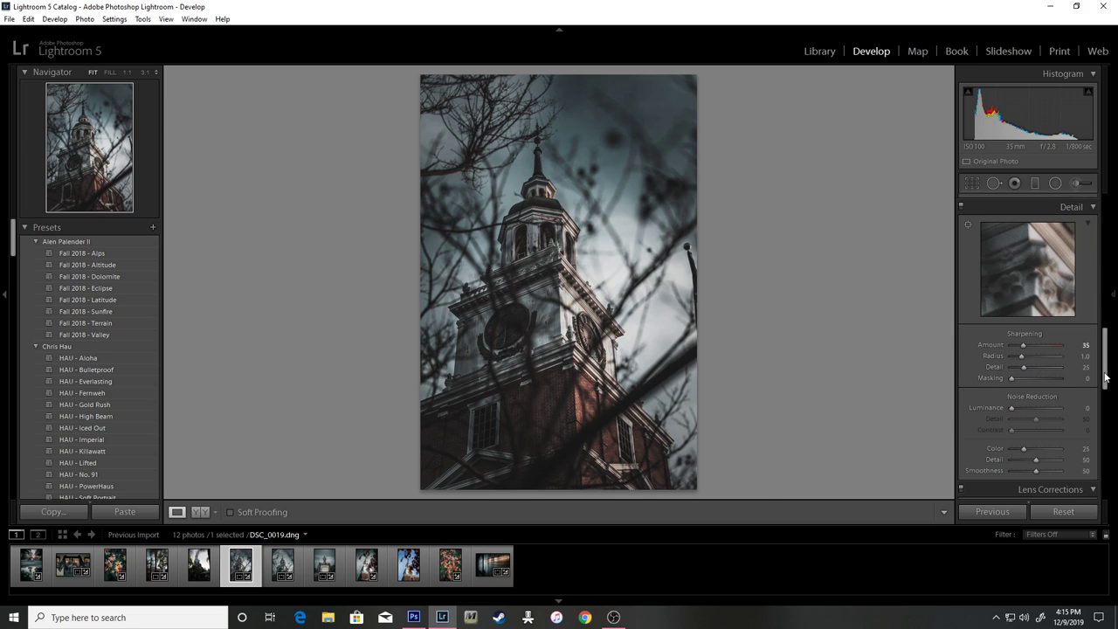
key("F8")
left_click(674, 304)
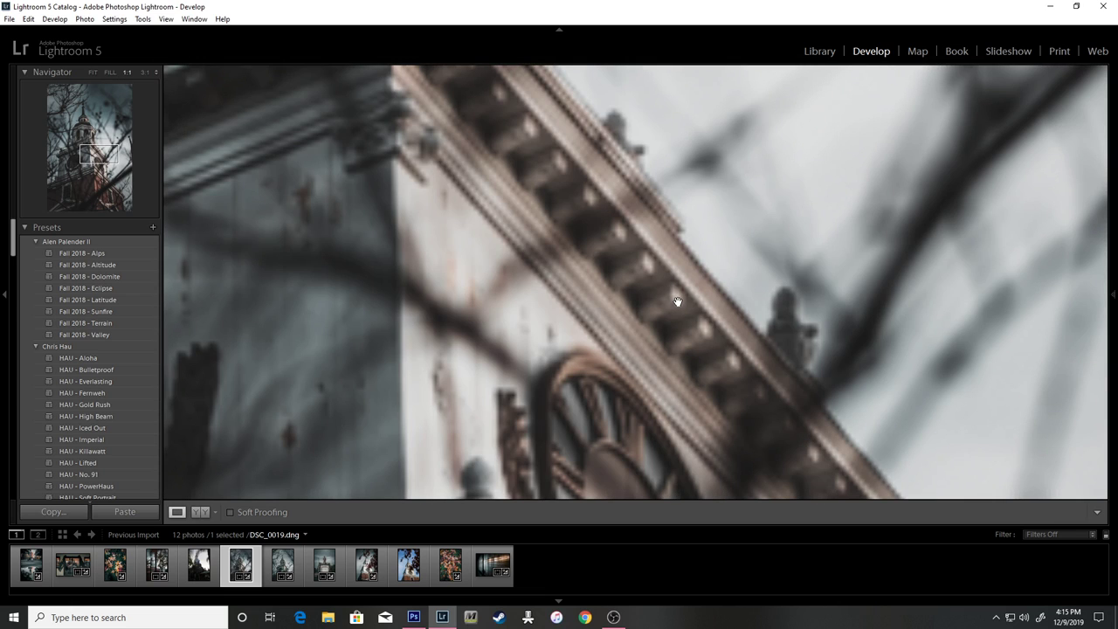
left_click(694, 302)
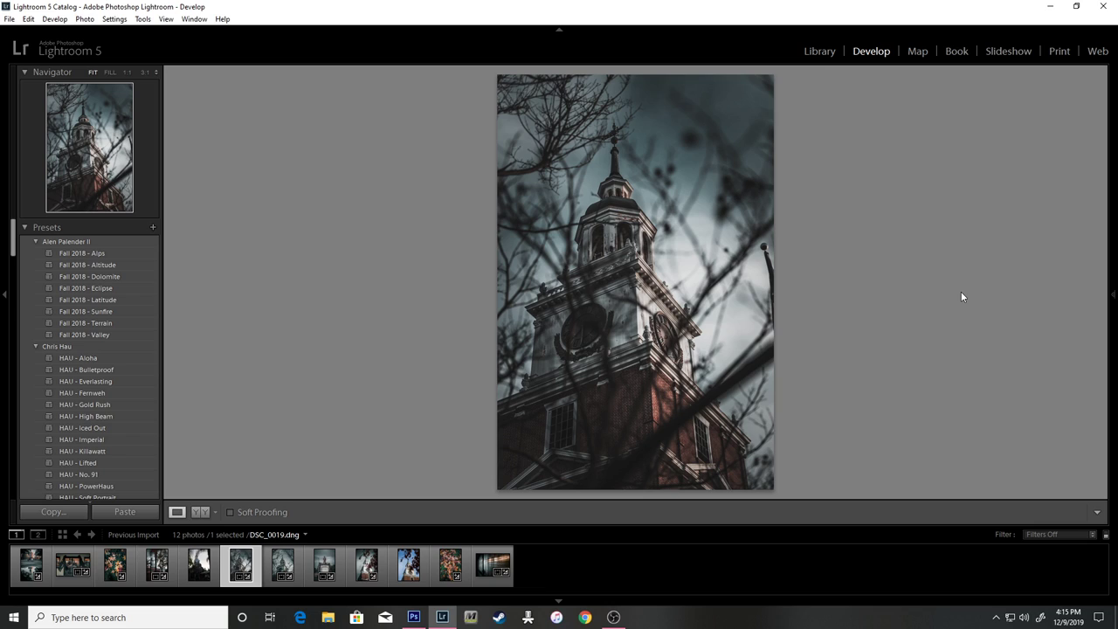
mouse_move(1108, 350)
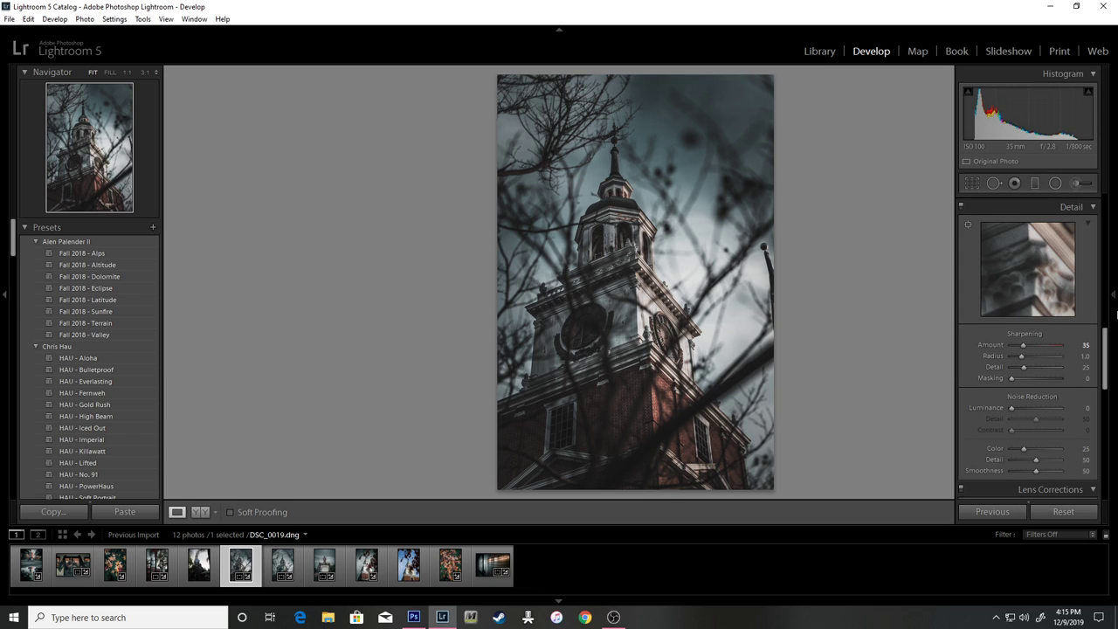
- Set the Blue Primary Hue to -60 in the Camera Calibration settings
left_click_drag(1106, 386, 1106, 498)
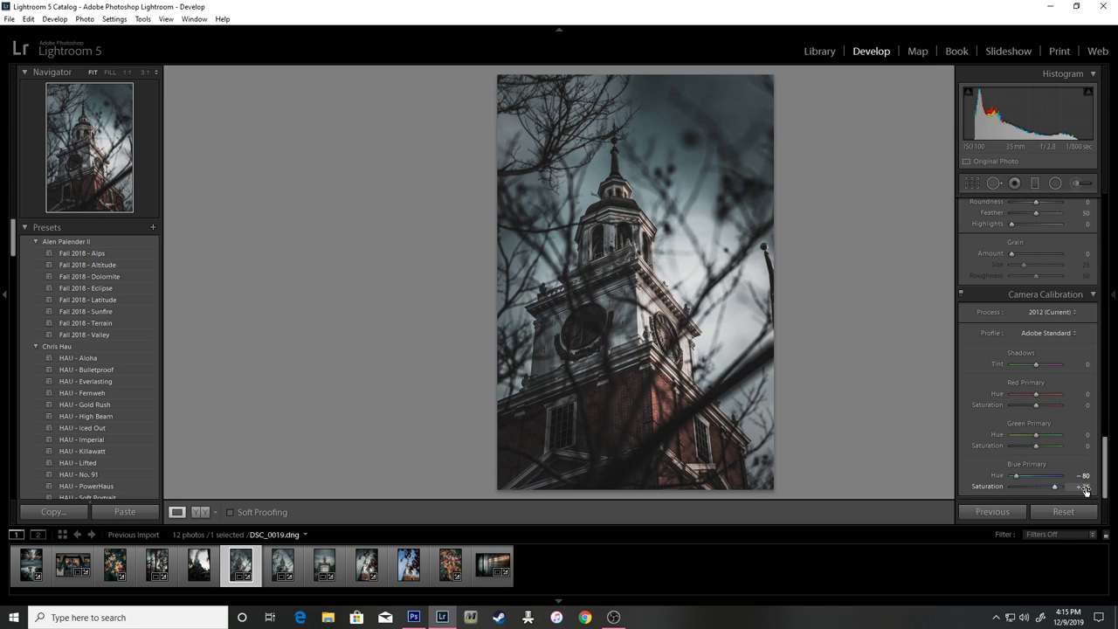
left_click_drag(1094, 477, 1088, 477)
mouse_move(1084, 476)
left_mouse_down()
mouse_move(1097, 476)
mouse_move(1083, 476)
left_mouse_up()
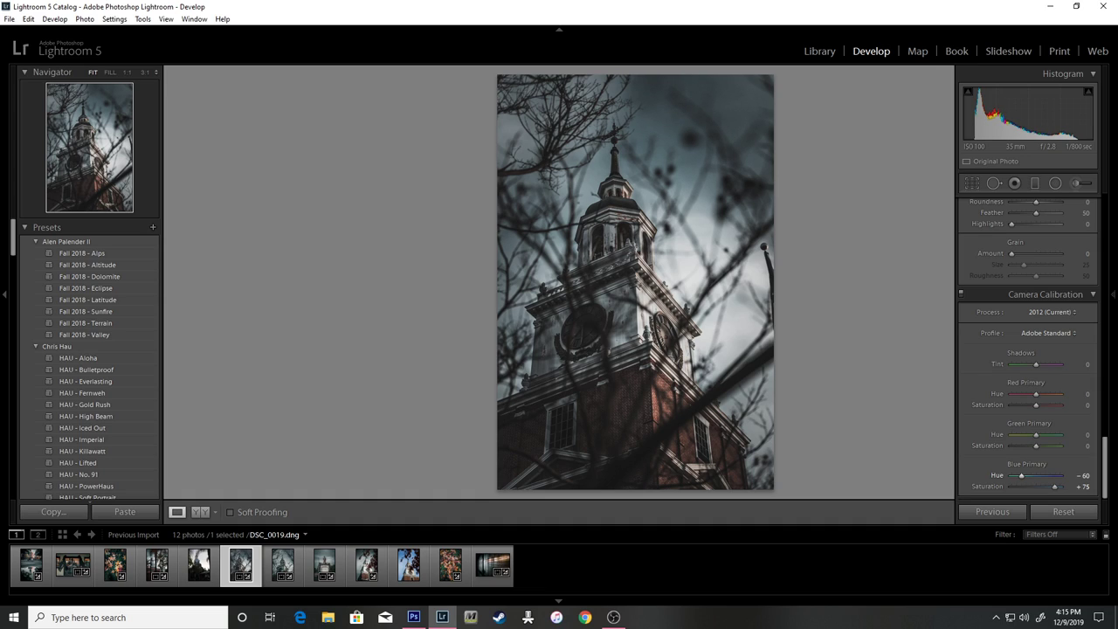
- Set the photo's Highlights to -5, Clarity to +30, Blacks to +35 and Whites to about -44 in the Basic adjustments
left_click_drag(1105, 485, 1105, 236)
left_click_drag(1085, 330, 1074, 330)
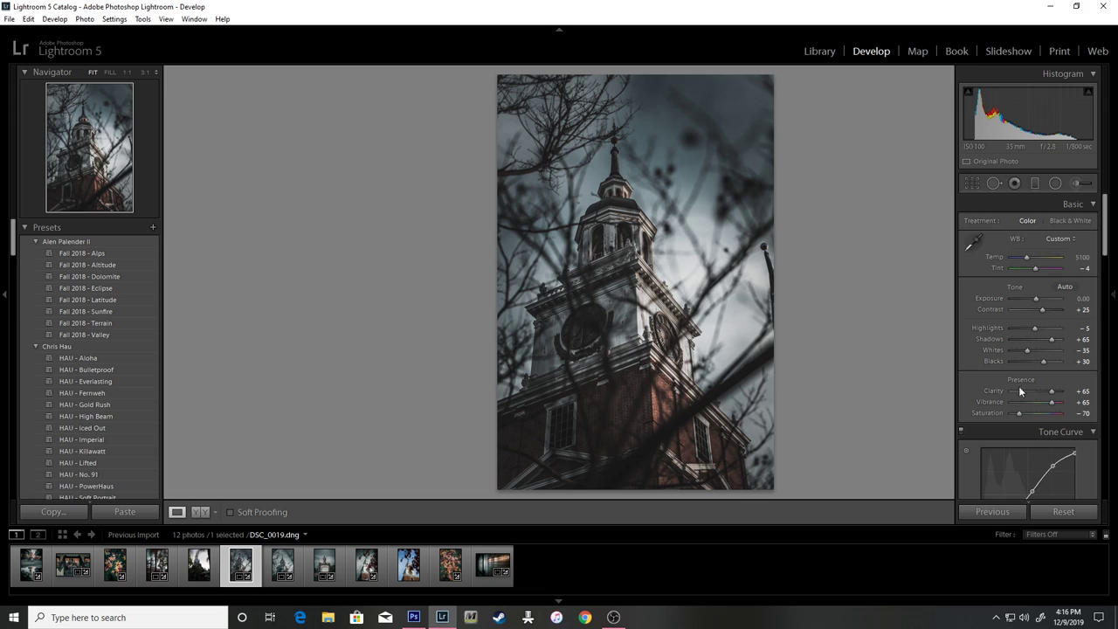
left_click_drag(1082, 394, 1054, 394)
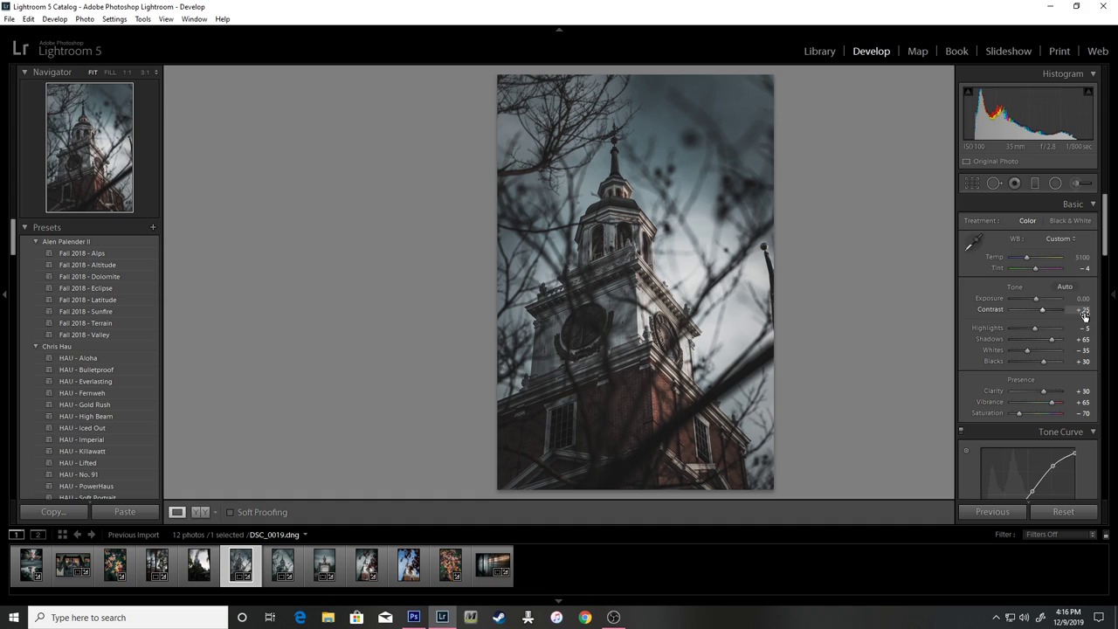
left_click_drag(1085, 364, 1090, 364)
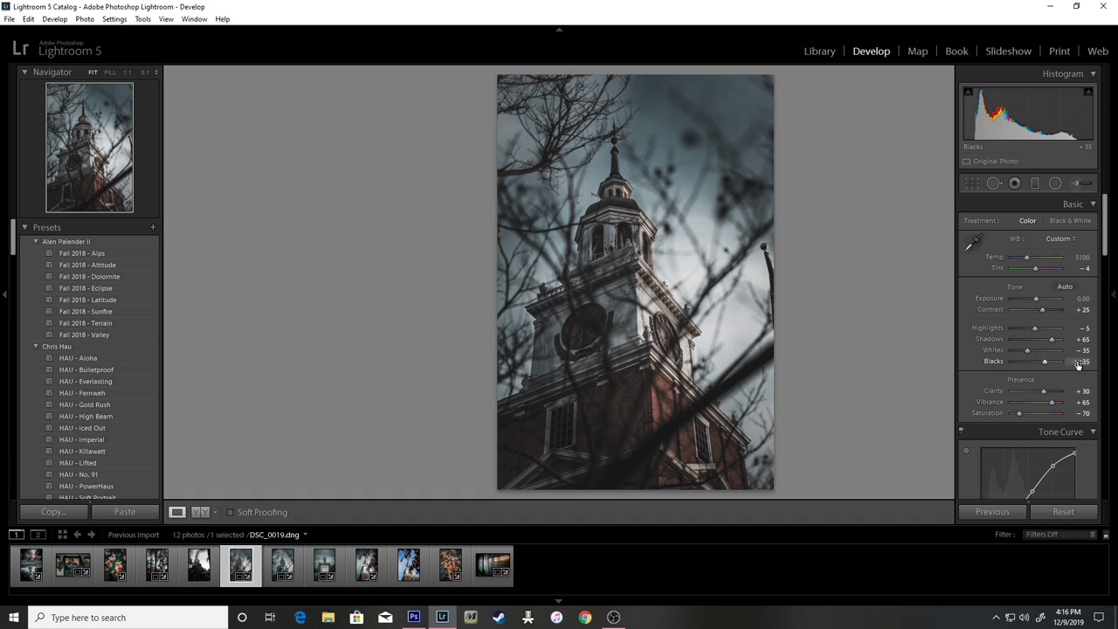
left_click_drag(1085, 350, 1077, 350)
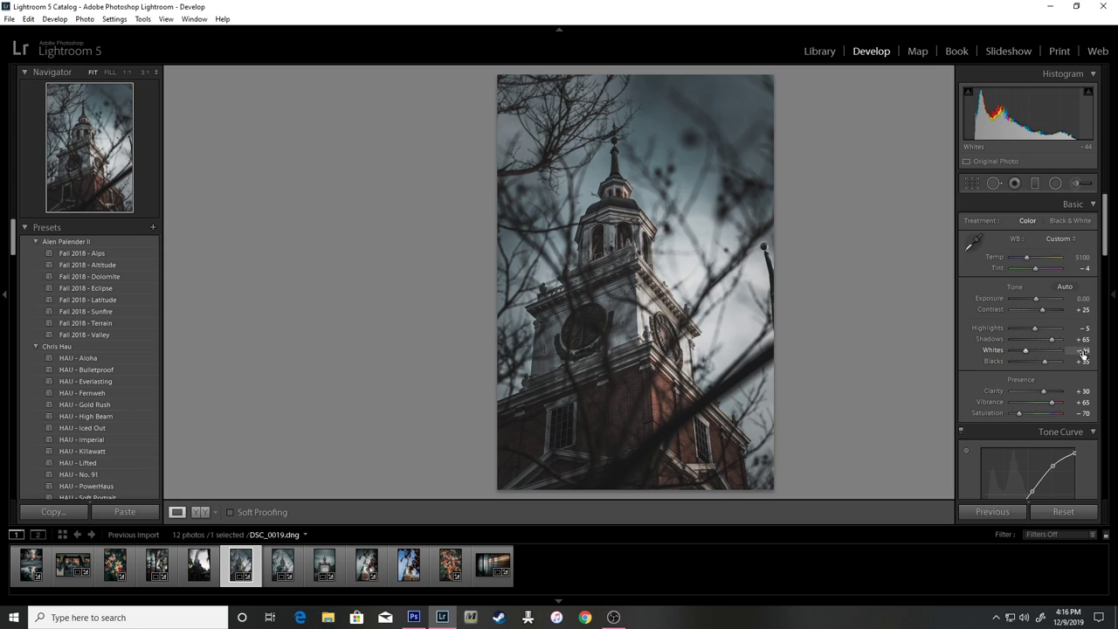
- Compare the edited photo side by side with its original version, then return to the single-photo view
key("F8")
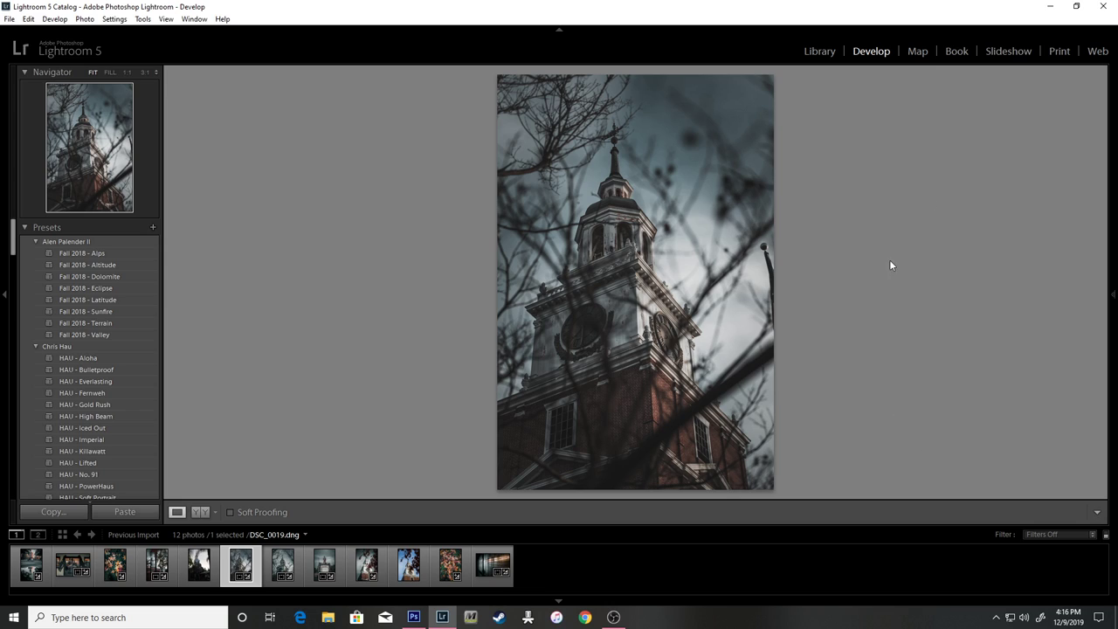
left_click(201, 512)
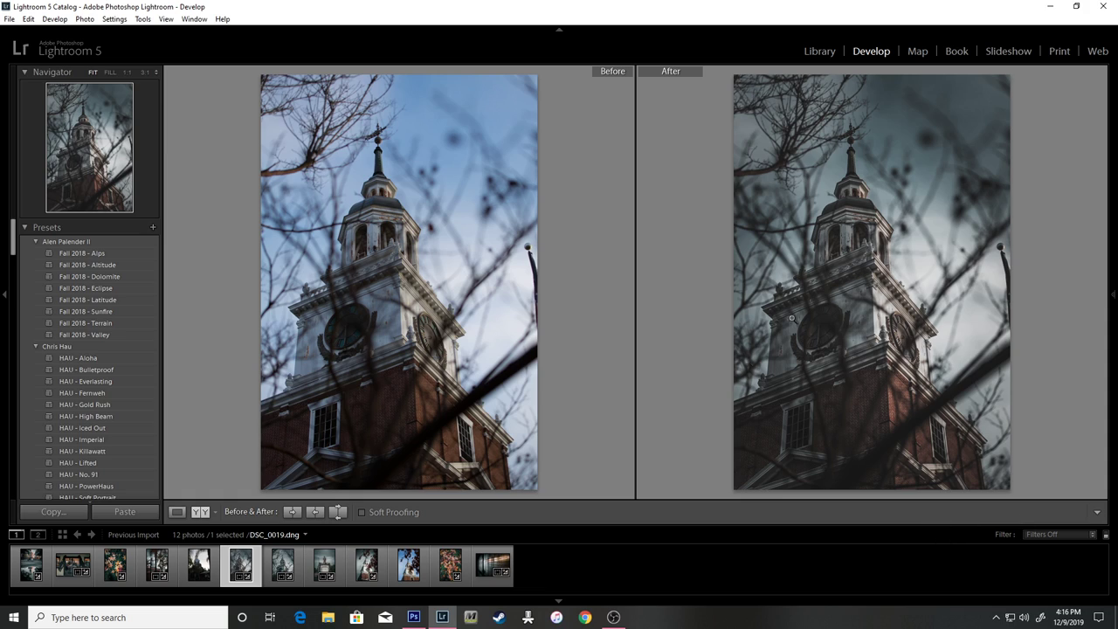
left_click(175, 511)
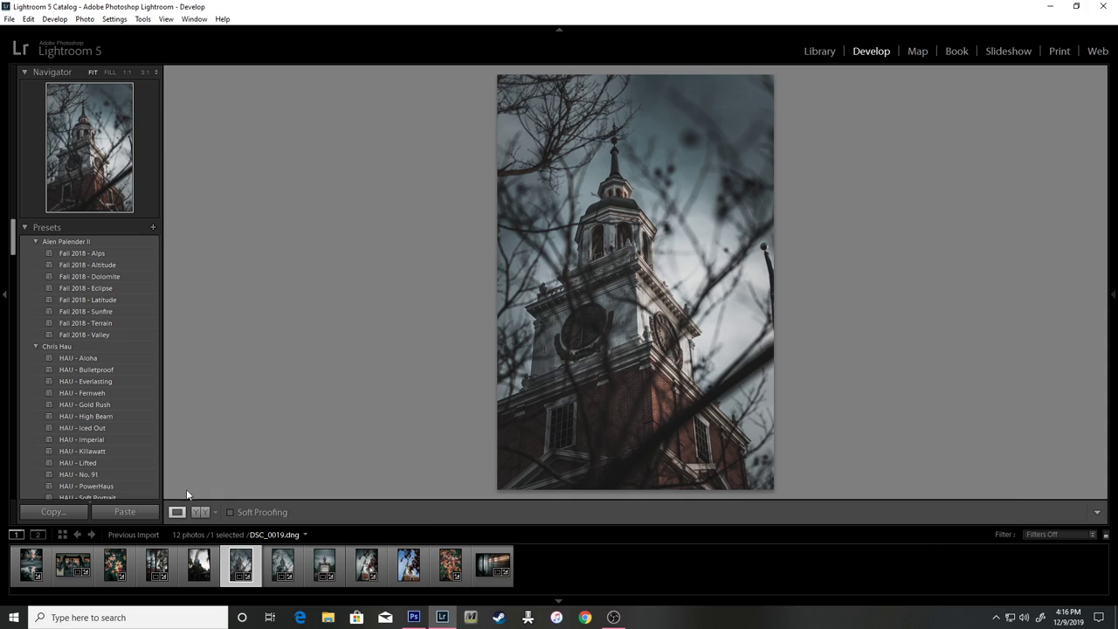
- Export the edited photo to the hard drive in a subfolder named backtolifeCCC10
left_click(10, 18)
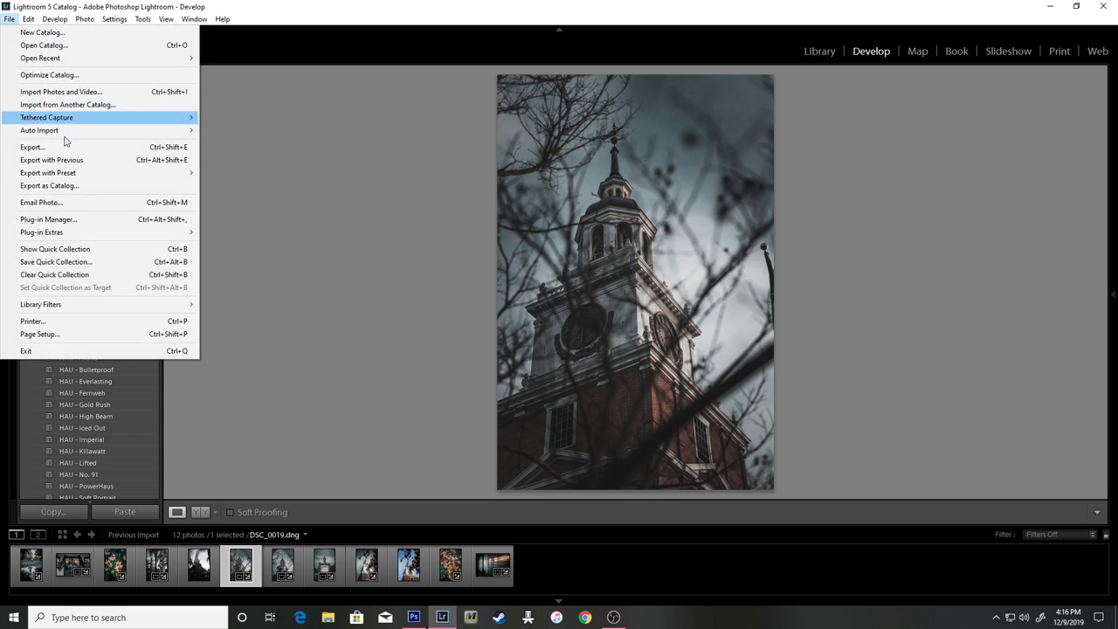
left_click(76, 150)
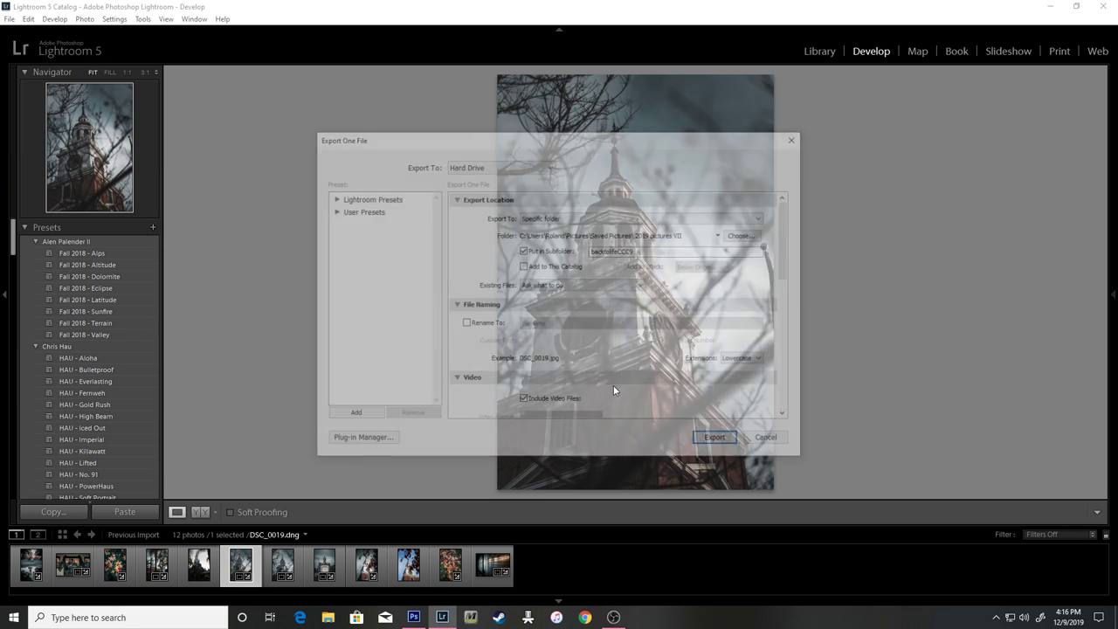
double_click(635, 251)
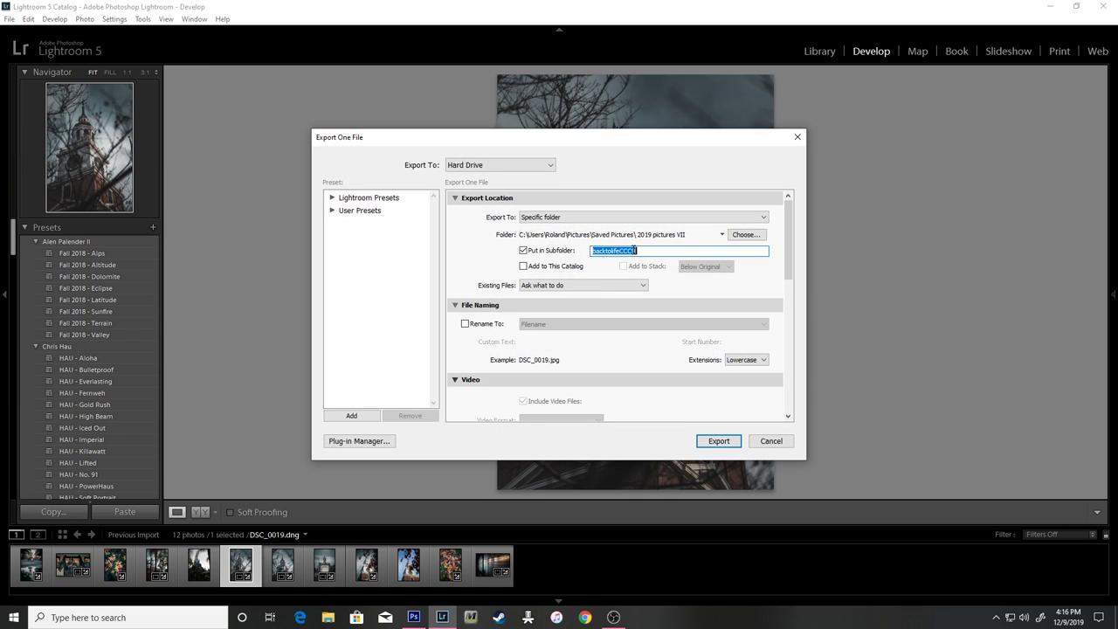
left_click(635, 251)
type("10")
key("Return")
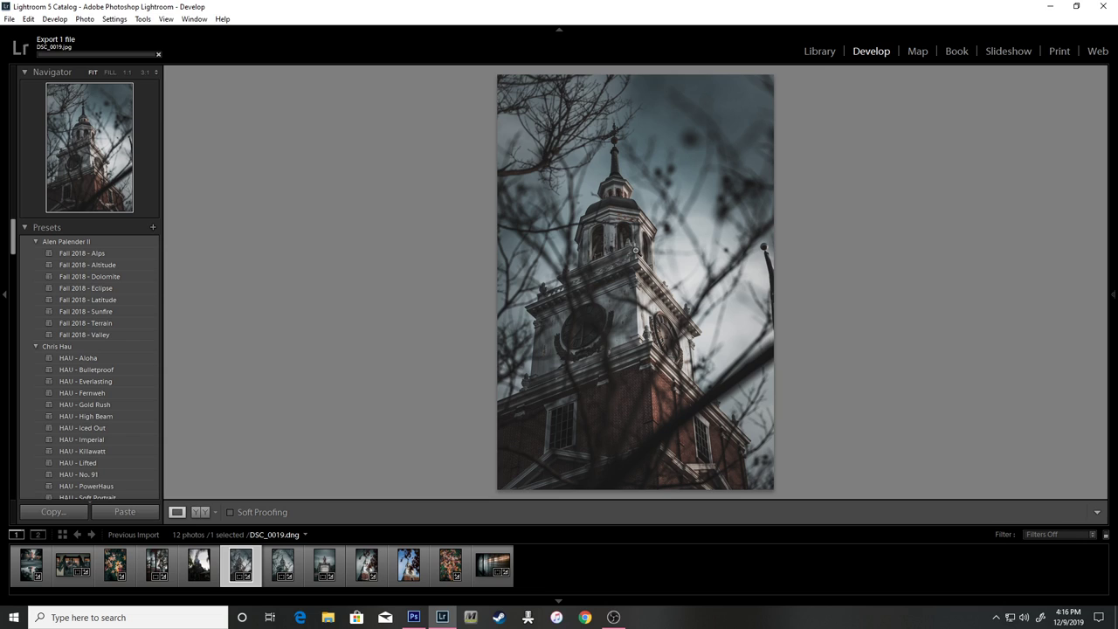
- Switch to Photoshop and close the old DSC_0019.jpg document without saving it
left_click(408, 622)
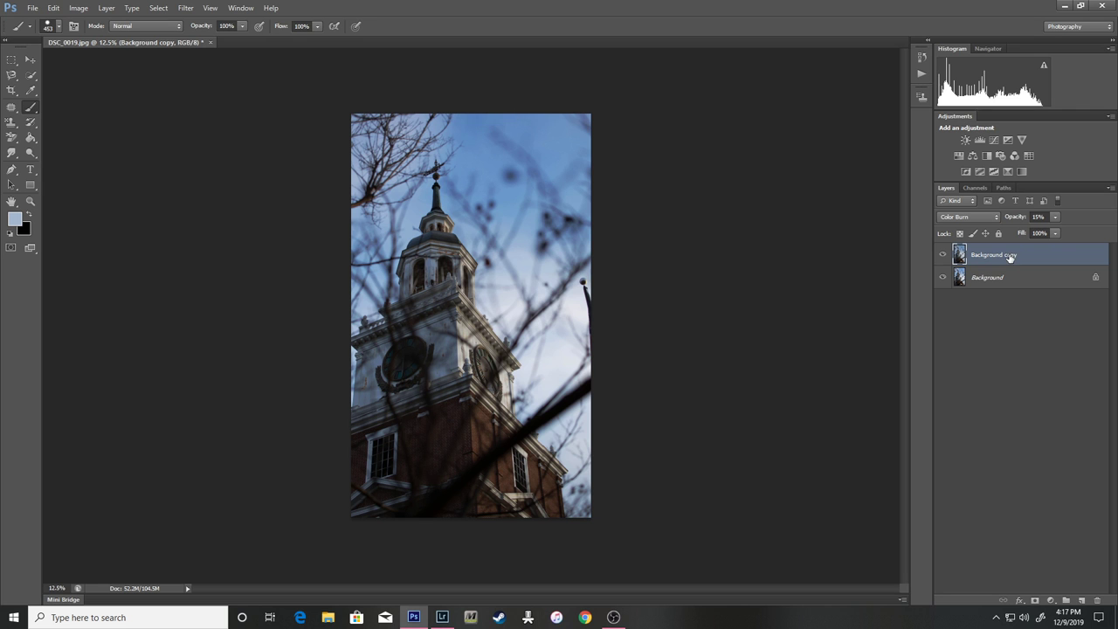
left_click(211, 42)
left_click(560, 234)
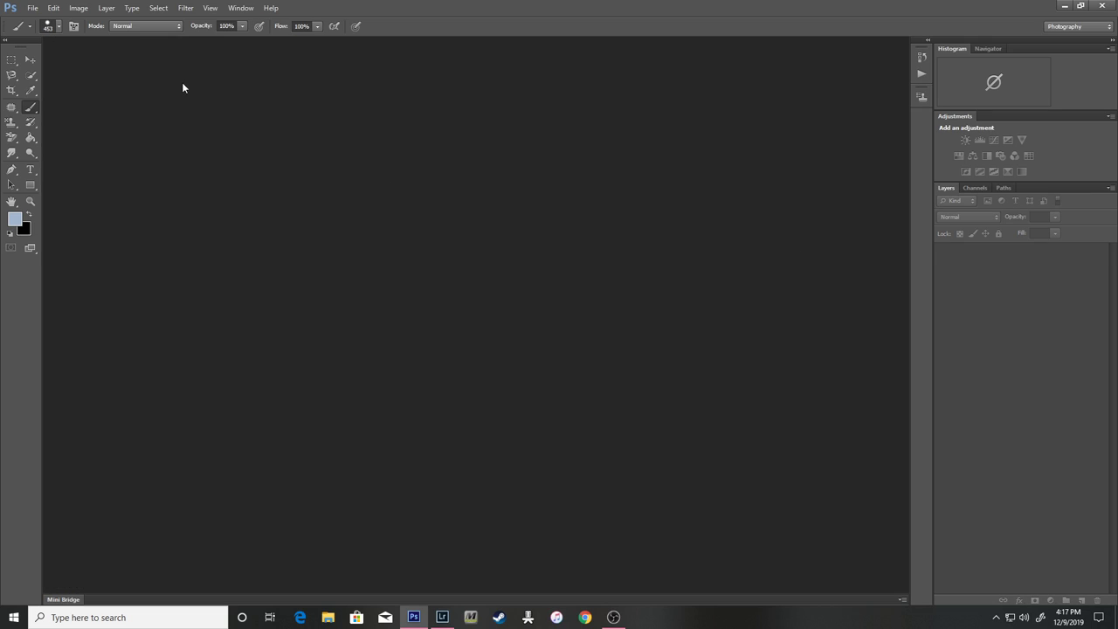
- Open the newly exported DSC_0019 photo from the backtolifeCCC10 folder
left_click(32, 7)
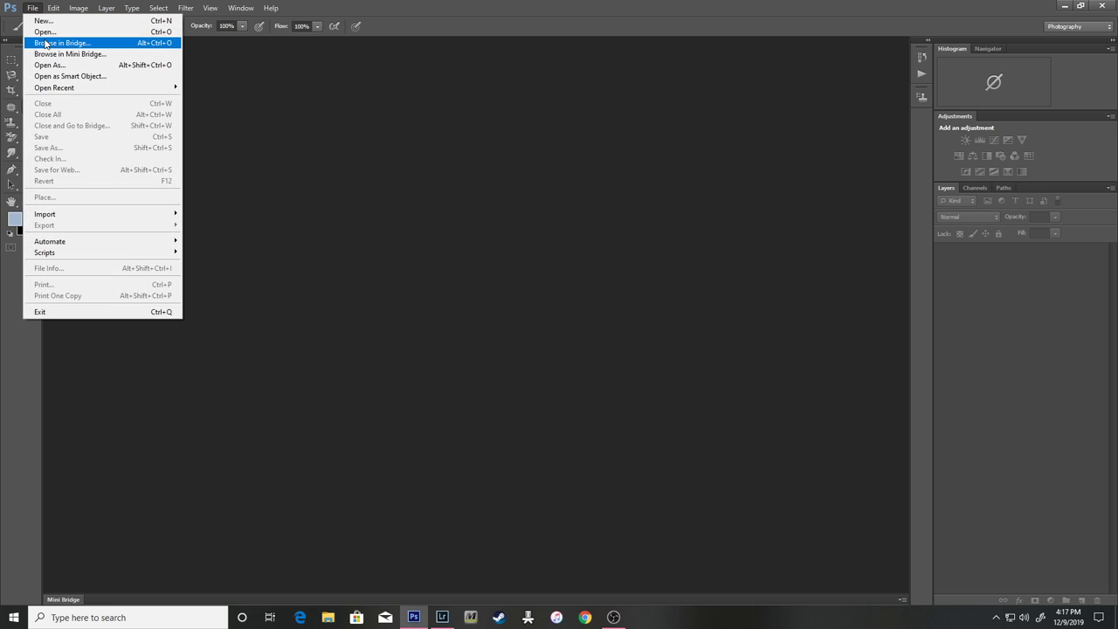
left_click(50, 33)
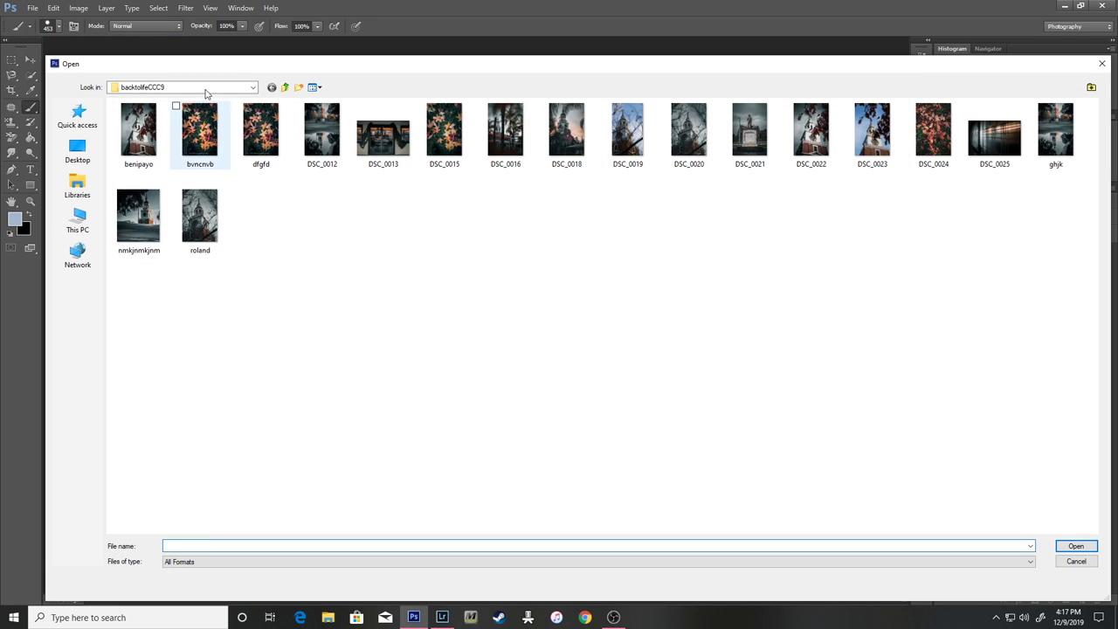
left_click(284, 87)
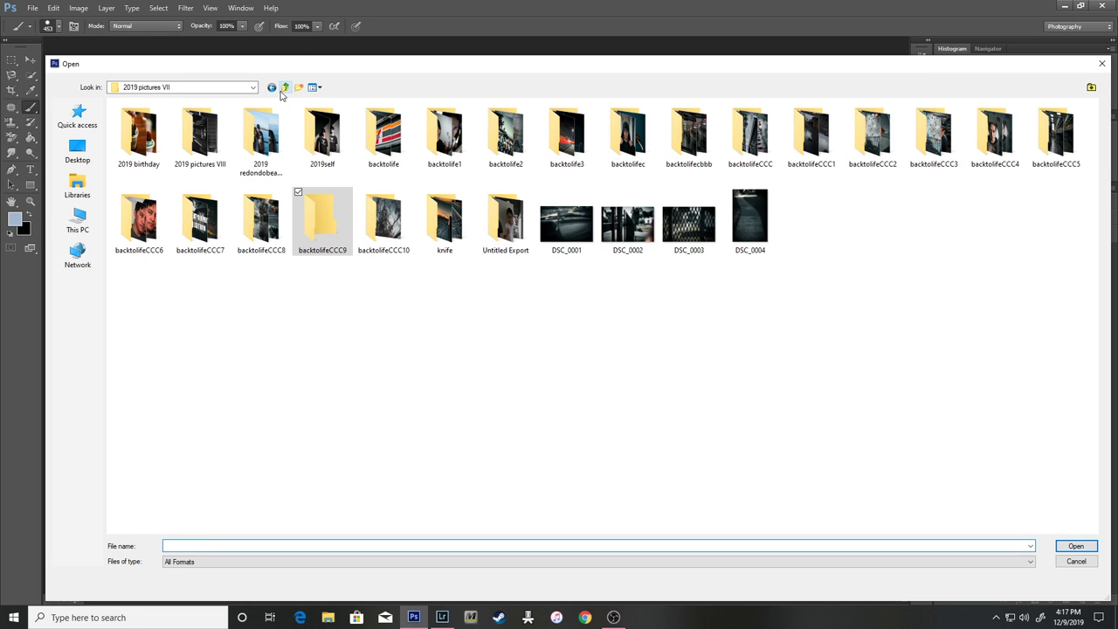
double_click(388, 243)
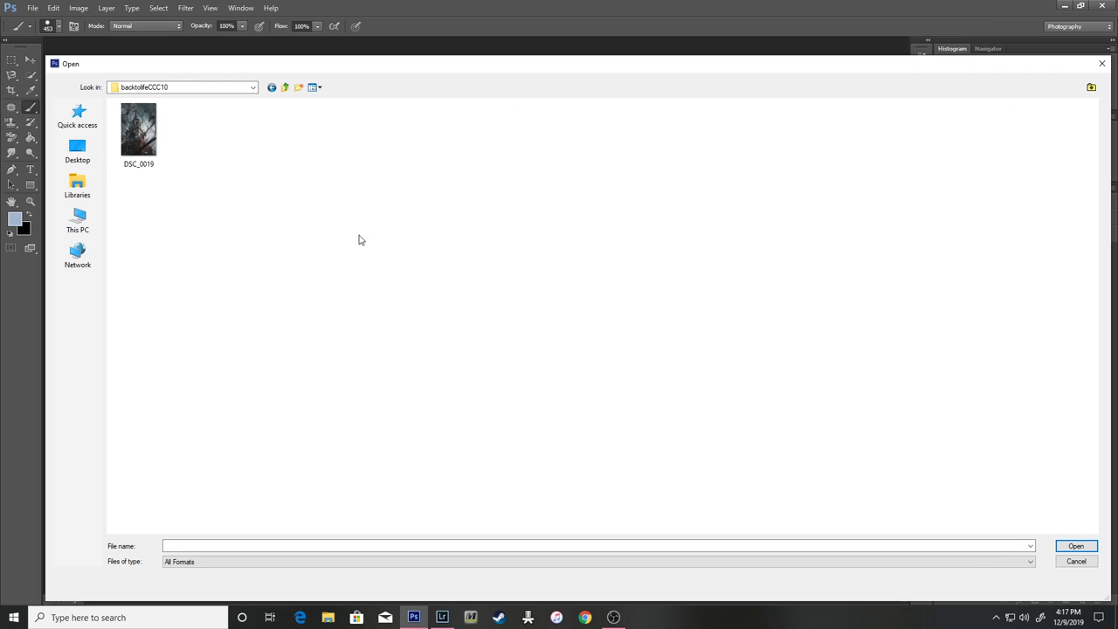
left_click(122, 131)
left_click(1075, 546)
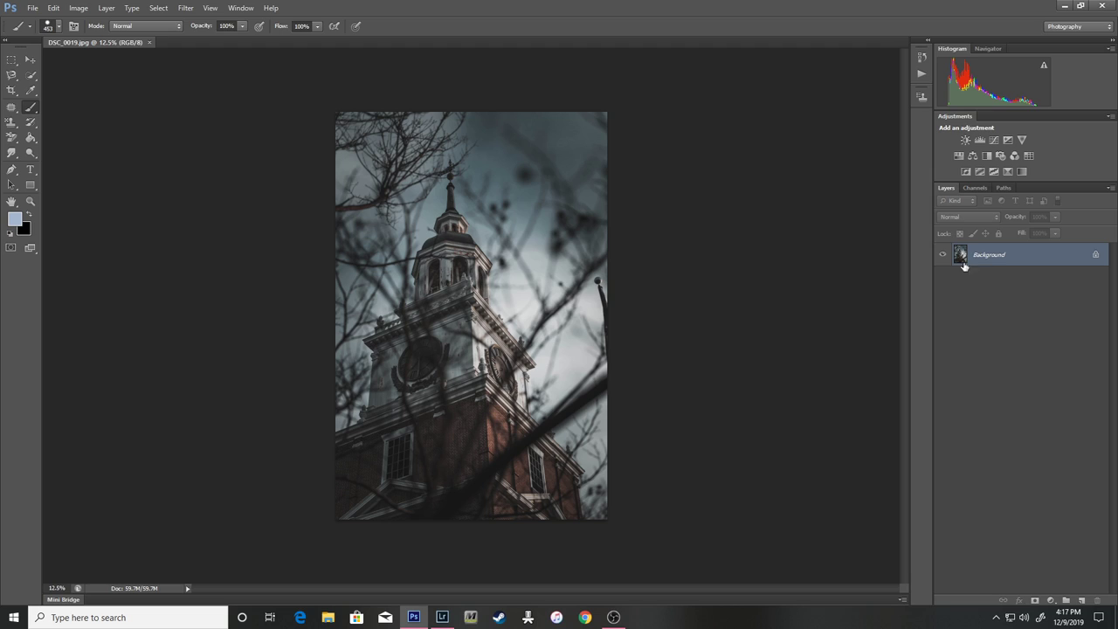
- Add a Curves adjustment layer and set its gray point by sampling the sky near the photo's upper-left corner
left_click(1051, 601)
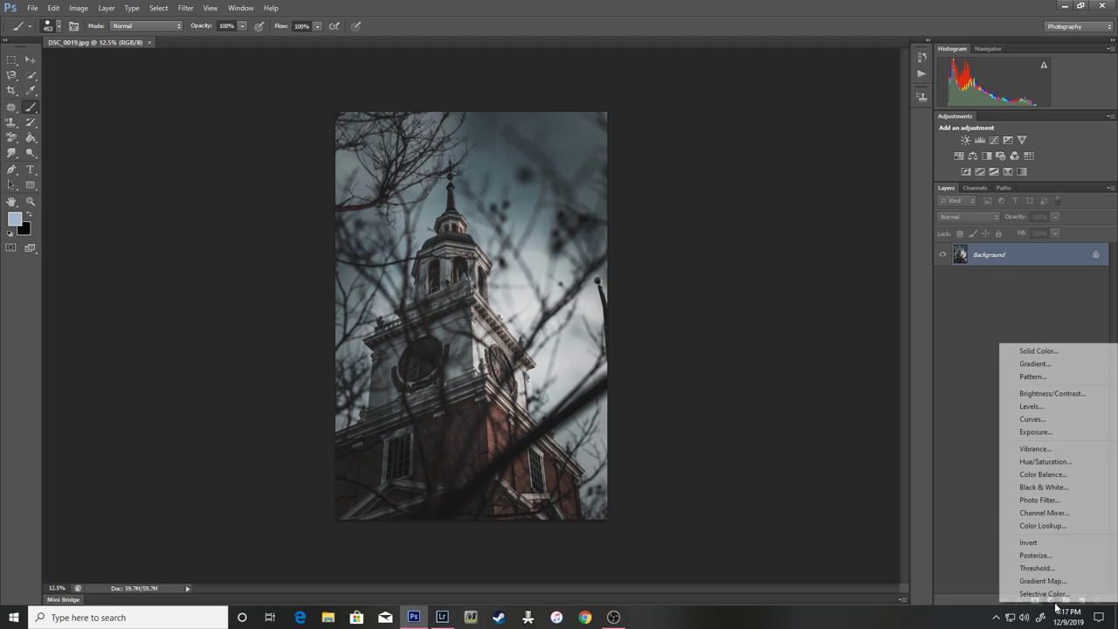
left_click(1049, 420)
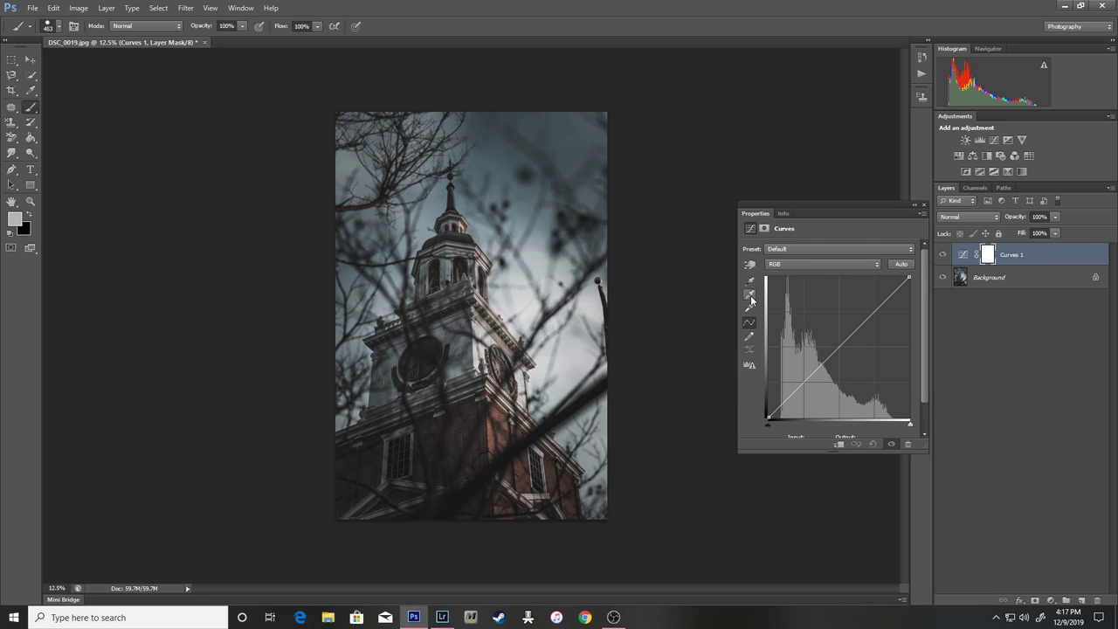
left_click(749, 297)
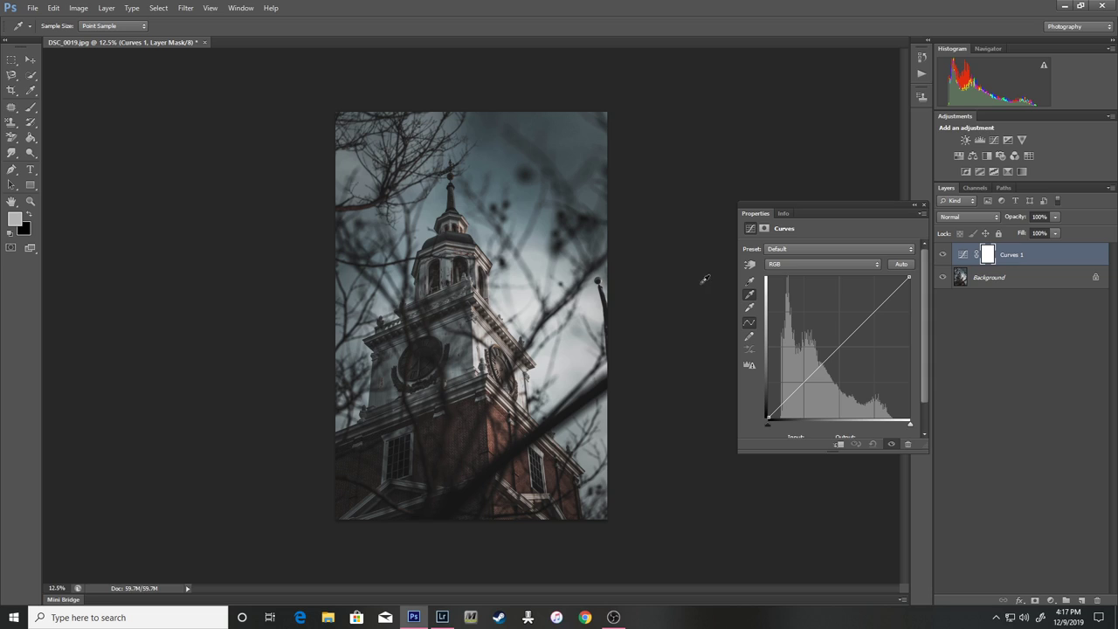
left_click(345, 157)
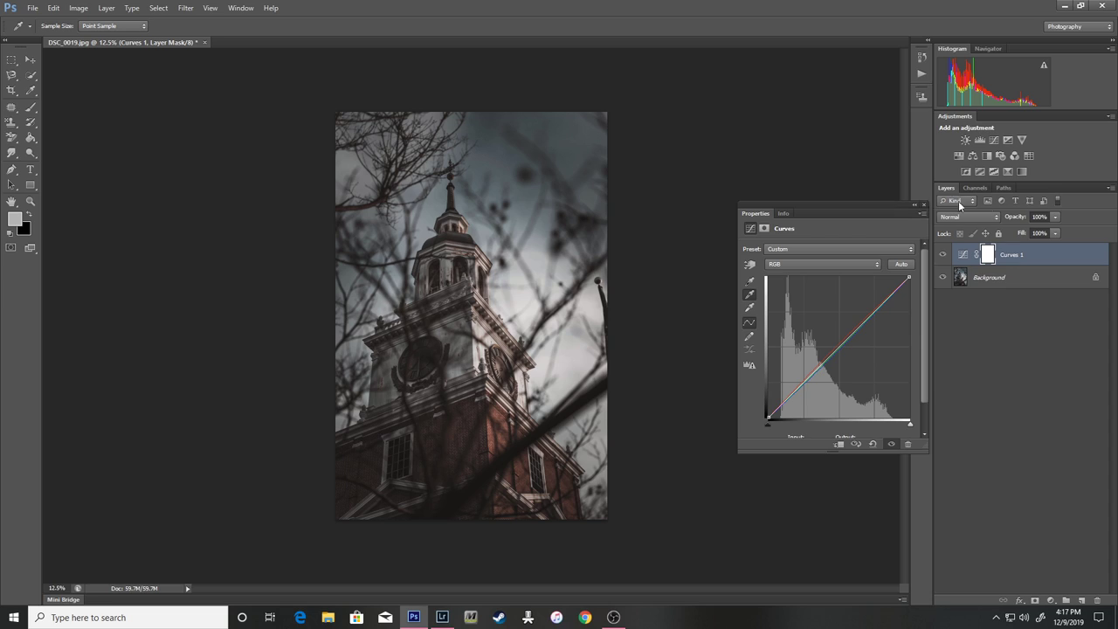
left_click(924, 204)
- Lower the Curves layer's opacity to soften the colour correction
left_click(1055, 217)
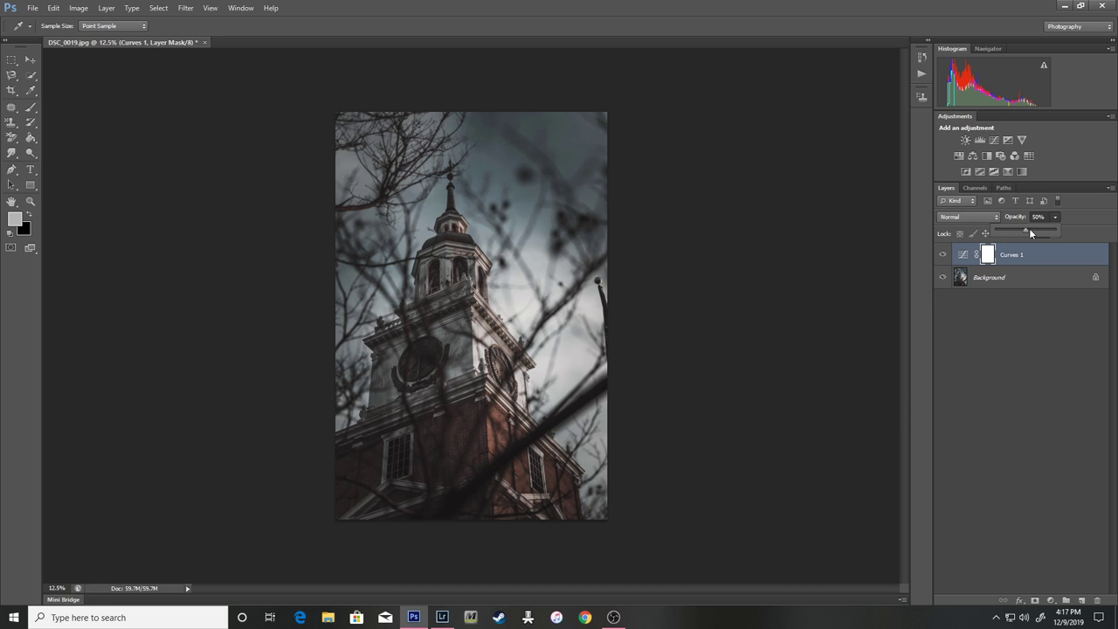
mouse_move(996, 231)
left_mouse_down()
mouse_move(1018, 237)
mouse_move(1006, 240)
left_mouse_up()
left_click(1080, 227)
- Duplicate the Background layer under the name Background copy
key("b")
left_click(1015, 279)
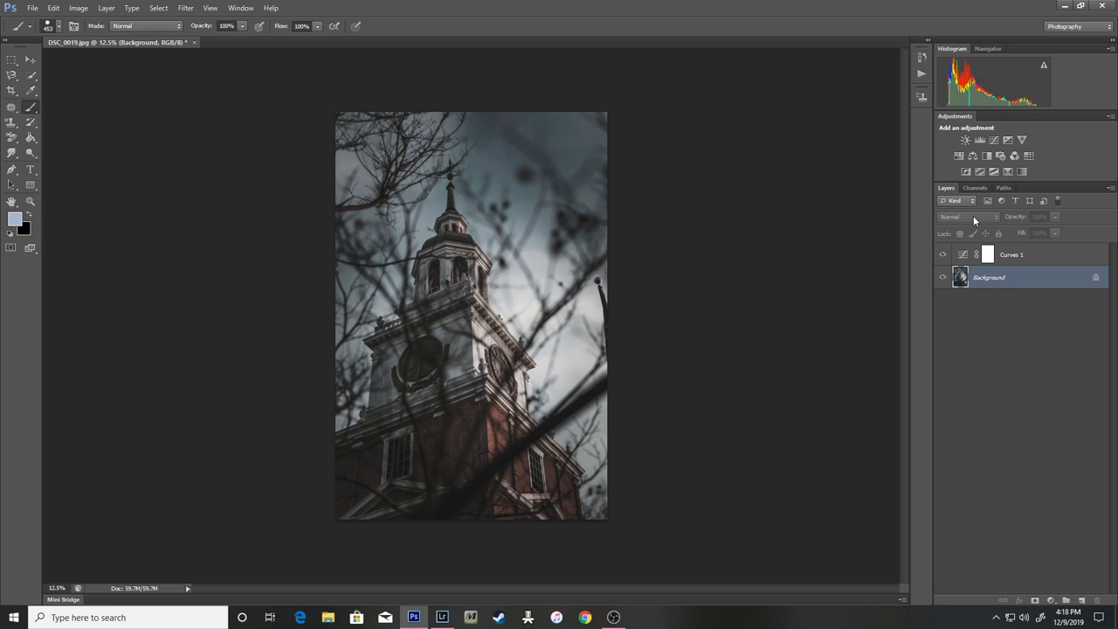
right_click(1031, 280)
left_click(1039, 305)
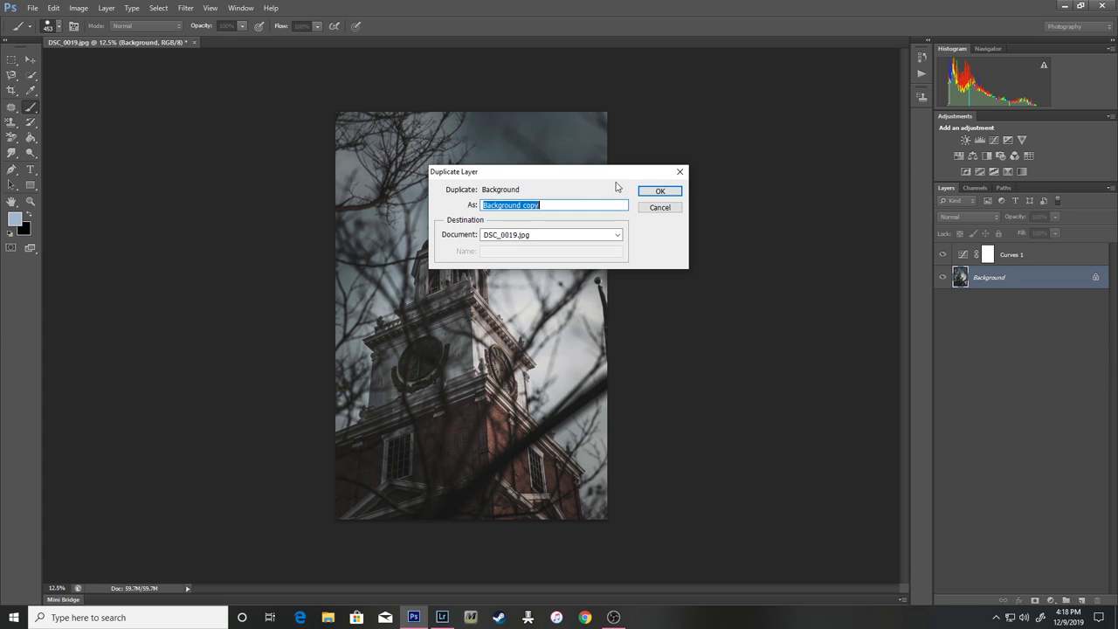
left_click(666, 192)
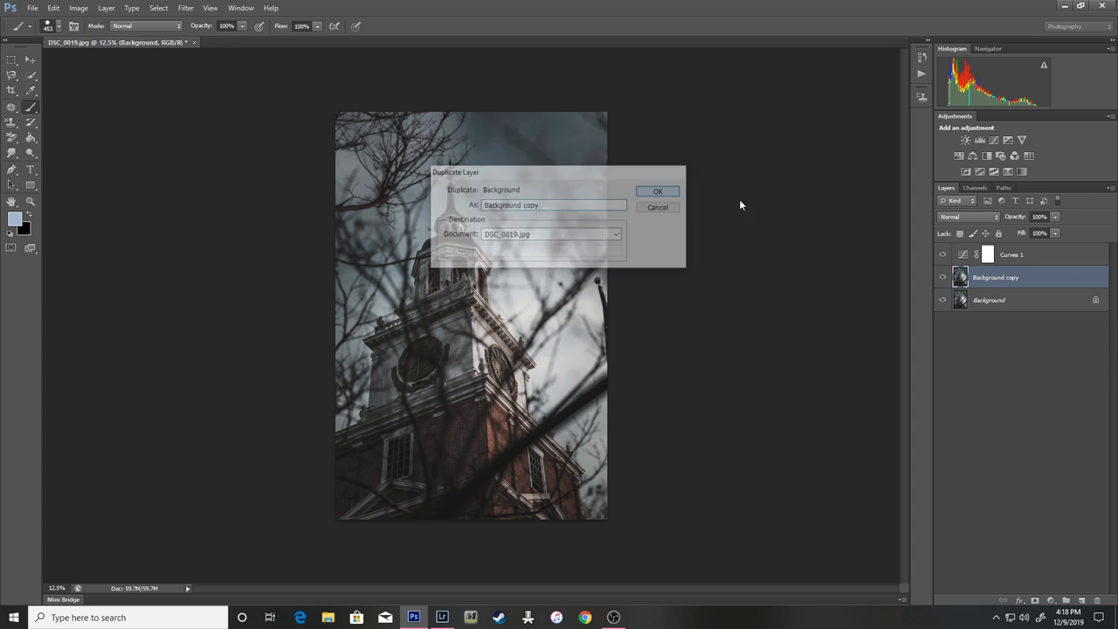
- Try the Color Burn blend mode on the Background copy layer at 24% opacity
left_click(969, 217)
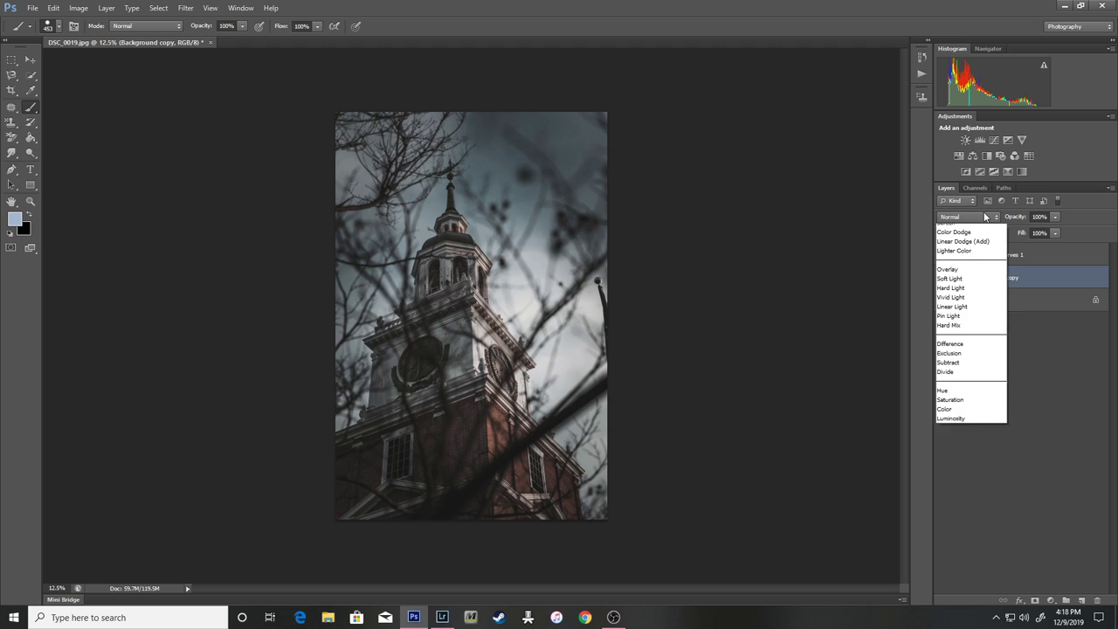
left_click(967, 278)
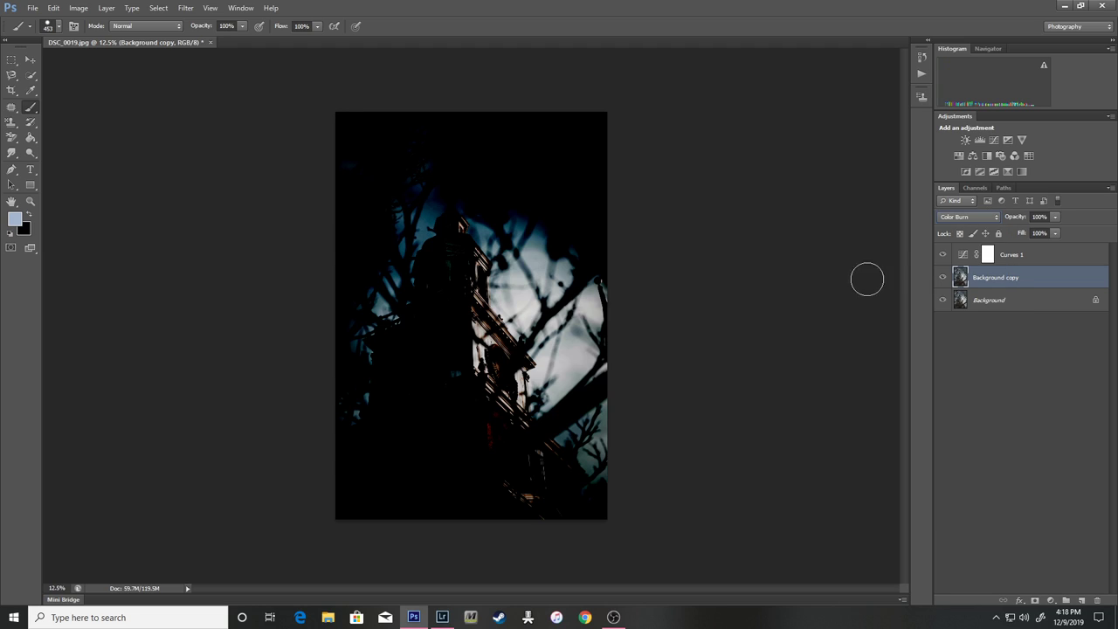
left_click(1055, 217)
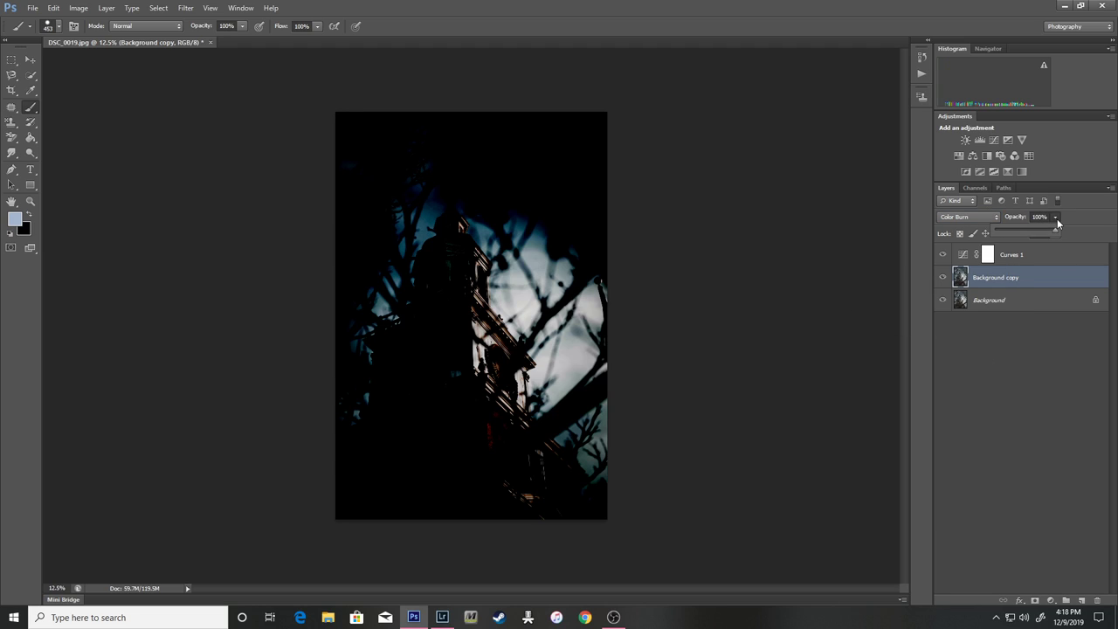
left_click_drag(1056, 233, 1013, 235)
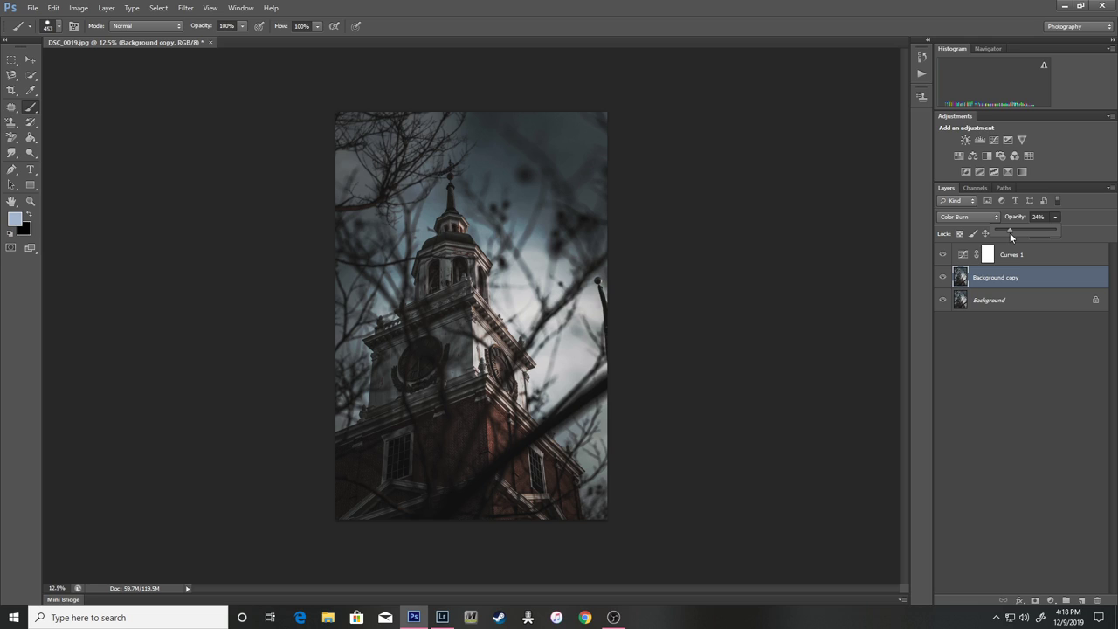
left_click(1065, 216)
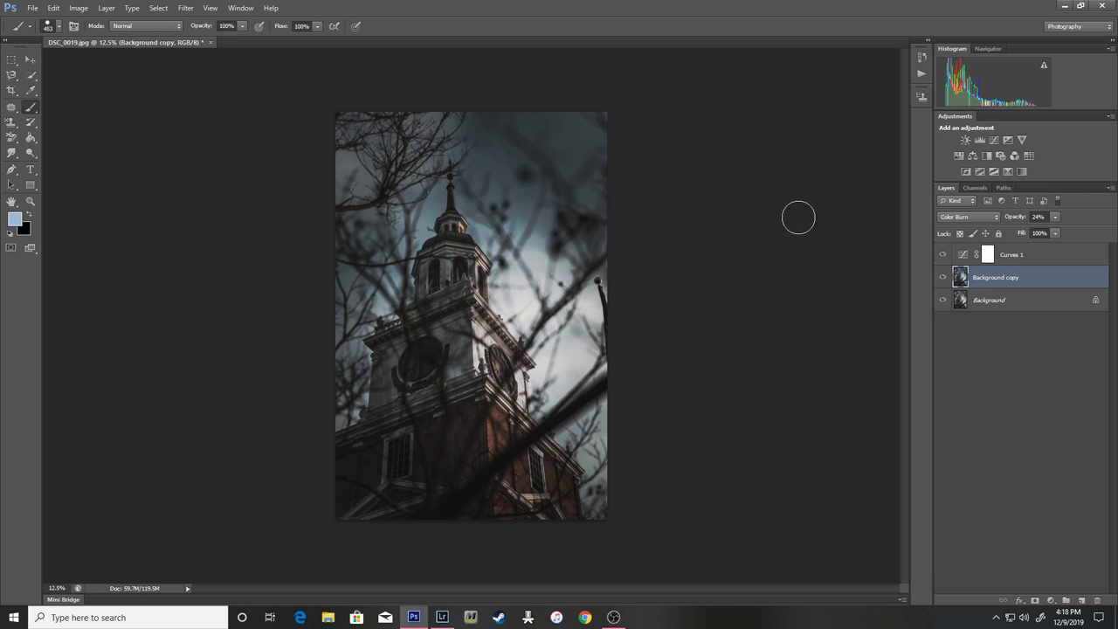
- Undo the opacity and blend mode changes on the Background copy layer
left_click(56, 8)
left_click(59, 40)
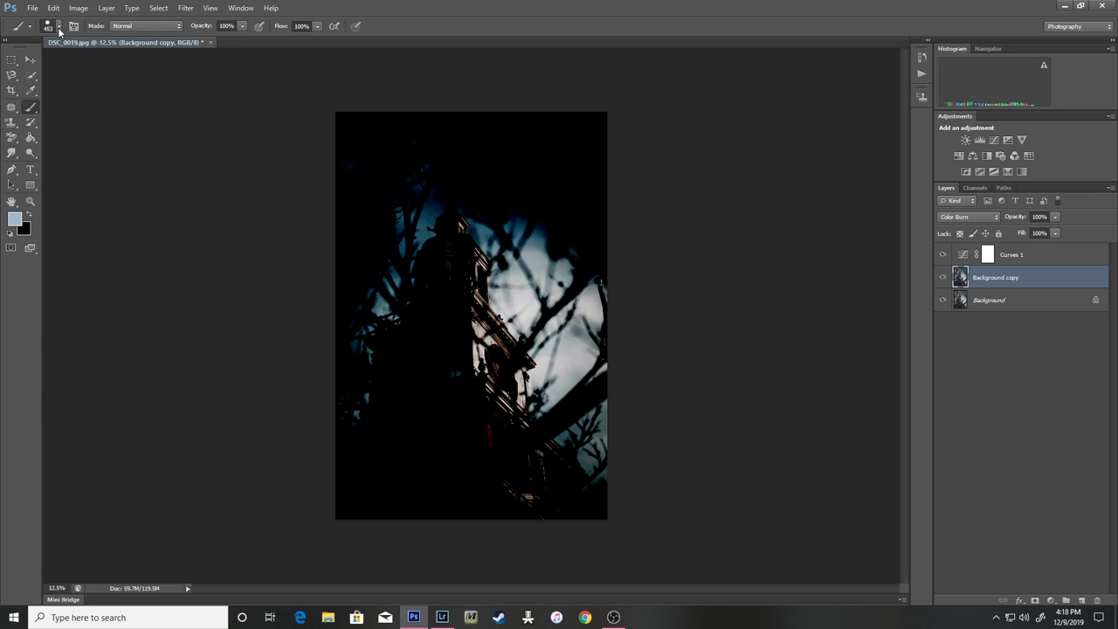
left_click(53, 7)
left_click(55, 41)
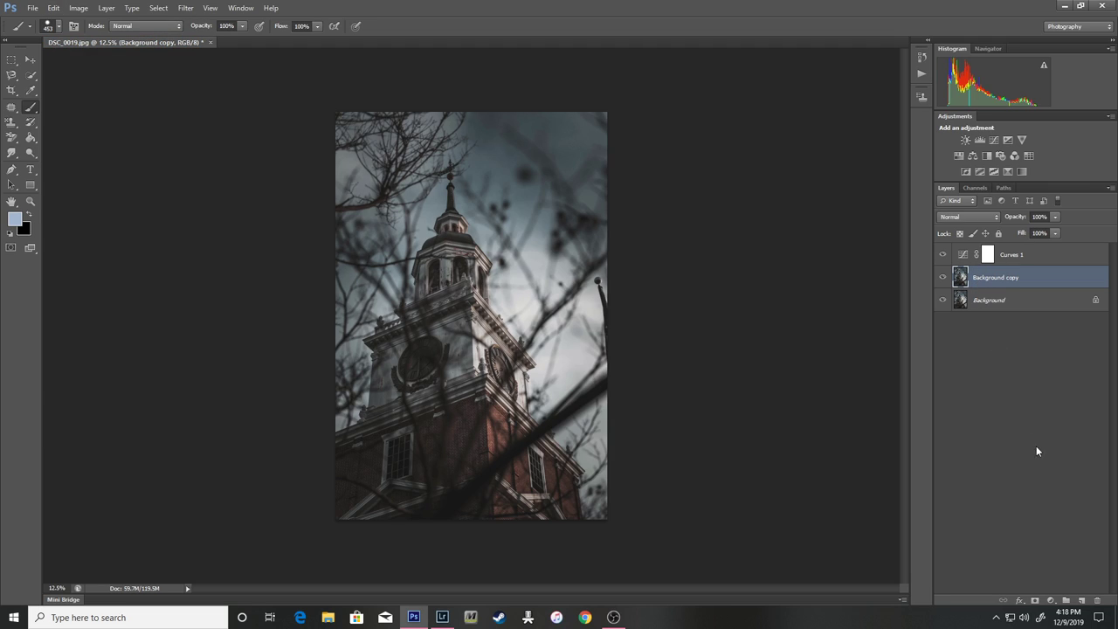
- Add a Hue/Saturation adjustment layer above Background copy, blended with Color Burn at 25% opacity
left_click(1051, 601)
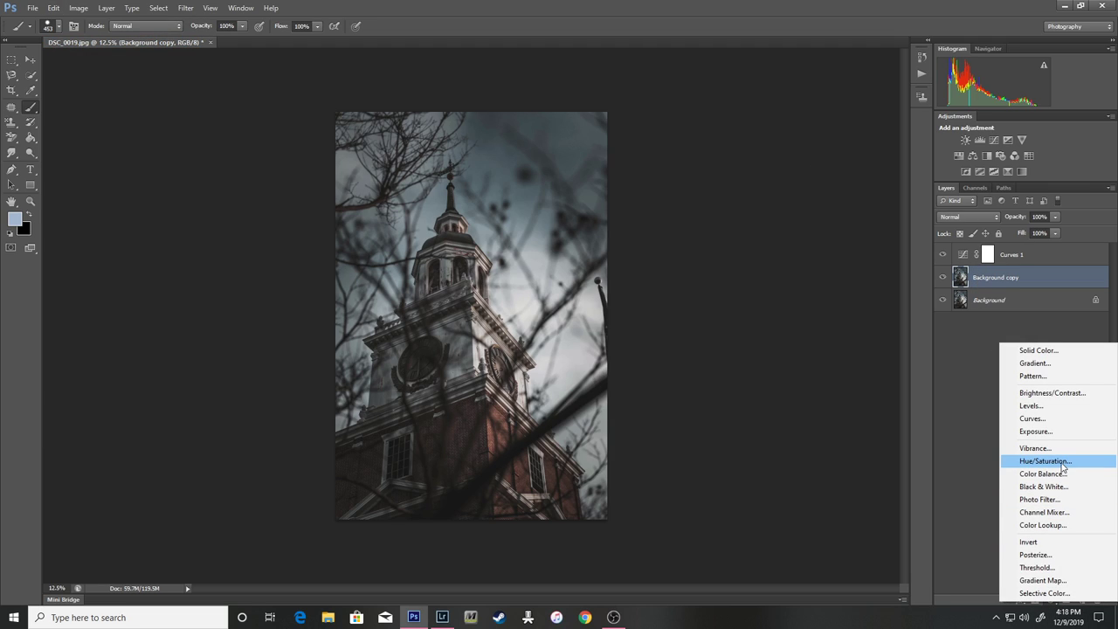
left_click(1044, 460)
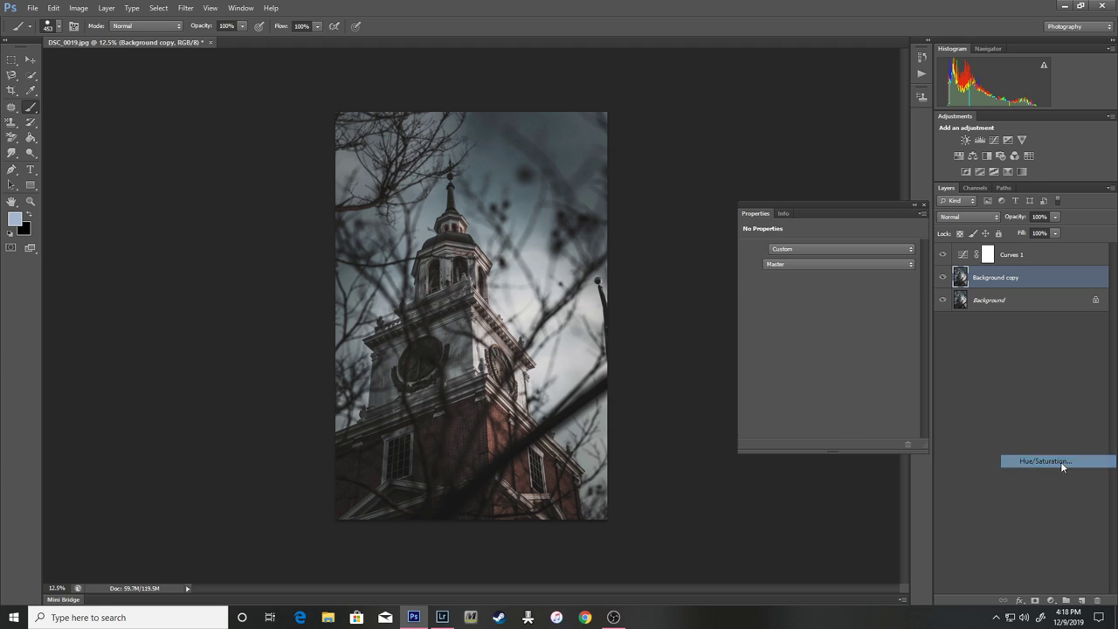
left_click(977, 218)
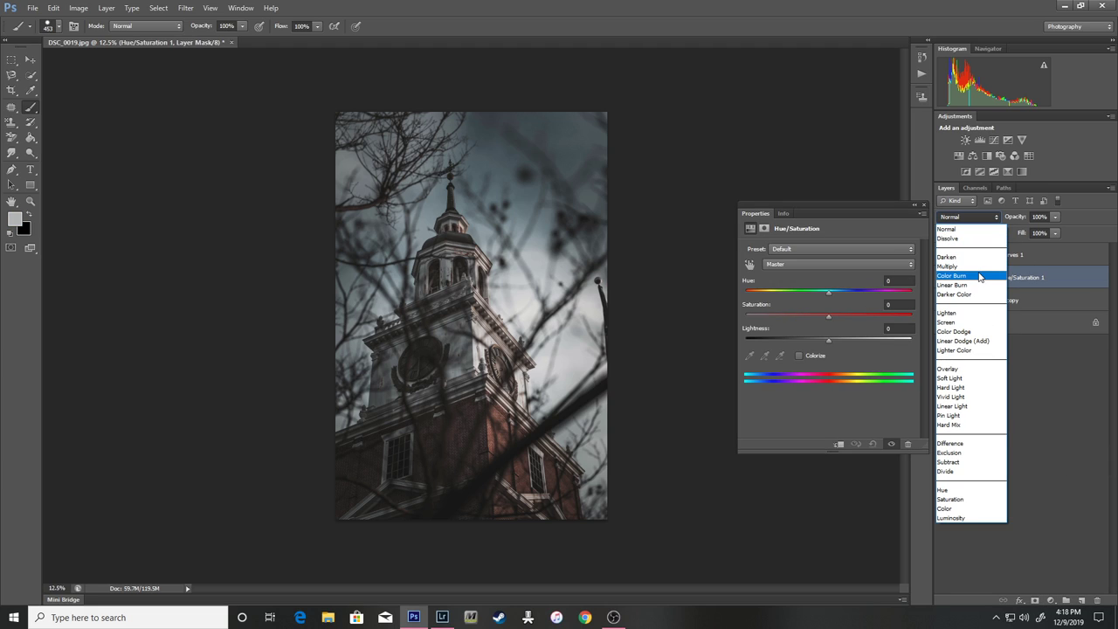
left_click(980, 276)
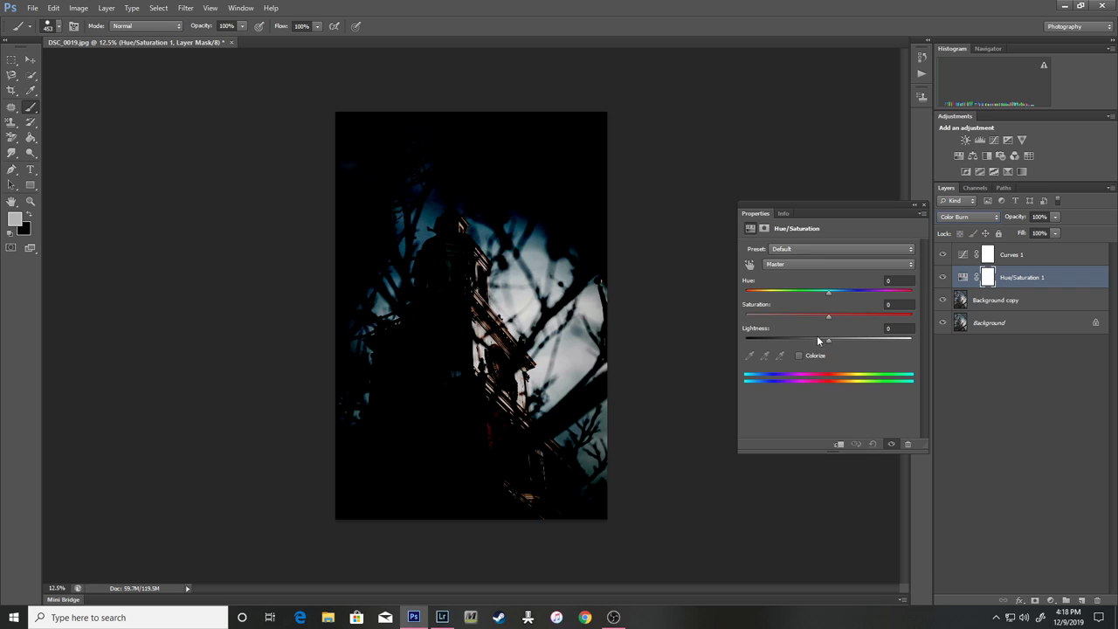
left_click_drag(829, 318, 828, 320)
left_click(1056, 219)
left_click_drag(1055, 231, 1004, 231)
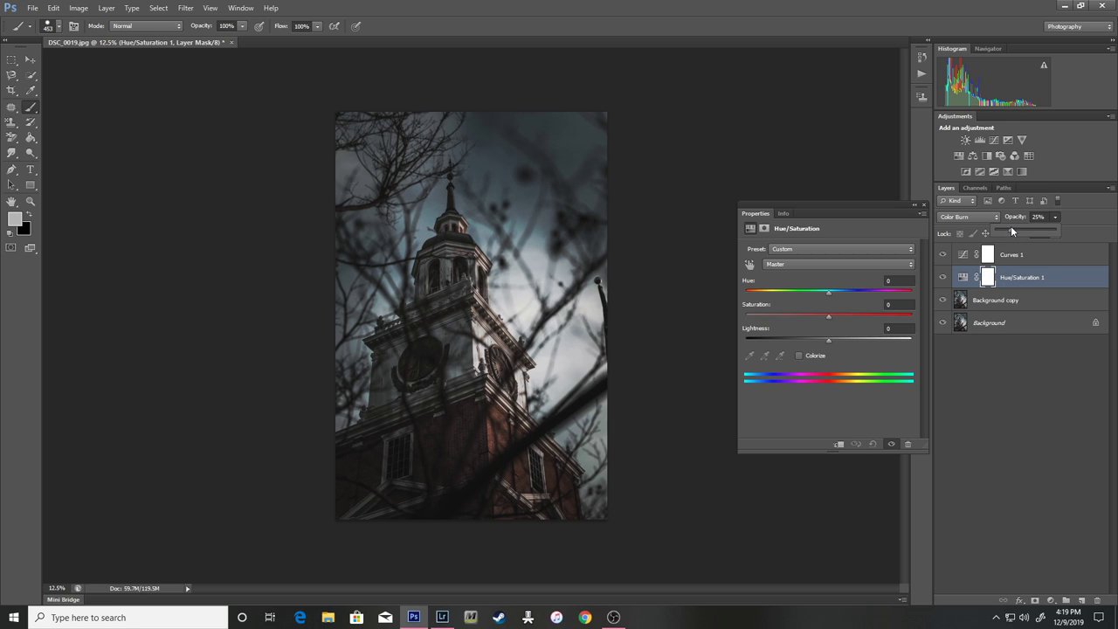
- Set the Hue/Saturation layer's master saturation to -62
mouse_move(829, 316)
left_mouse_down()
mouse_move(746, 325)
mouse_move(855, 335)
mouse_move(729, 332)
mouse_move(826, 329)
left_mouse_up()
left_click(960, 280)
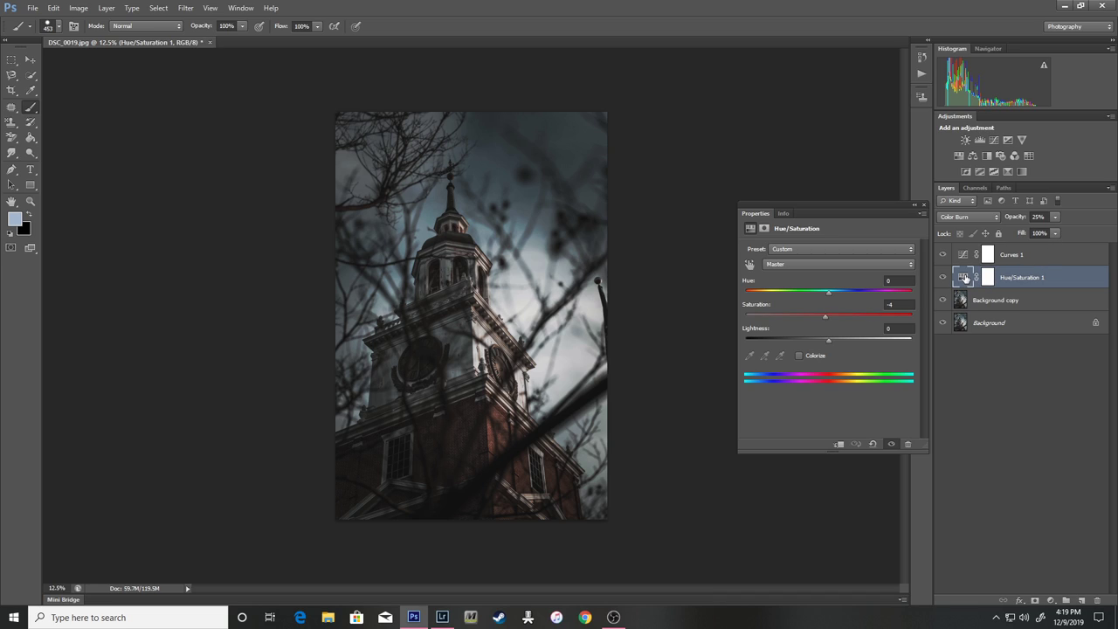
left_click_drag(825, 316, 852, 325)
mouse_move(785, 328)
left_mouse_down()
mouse_move(751, 328)
mouse_move(807, 323)
mouse_move(776, 327)
left_mouse_up()
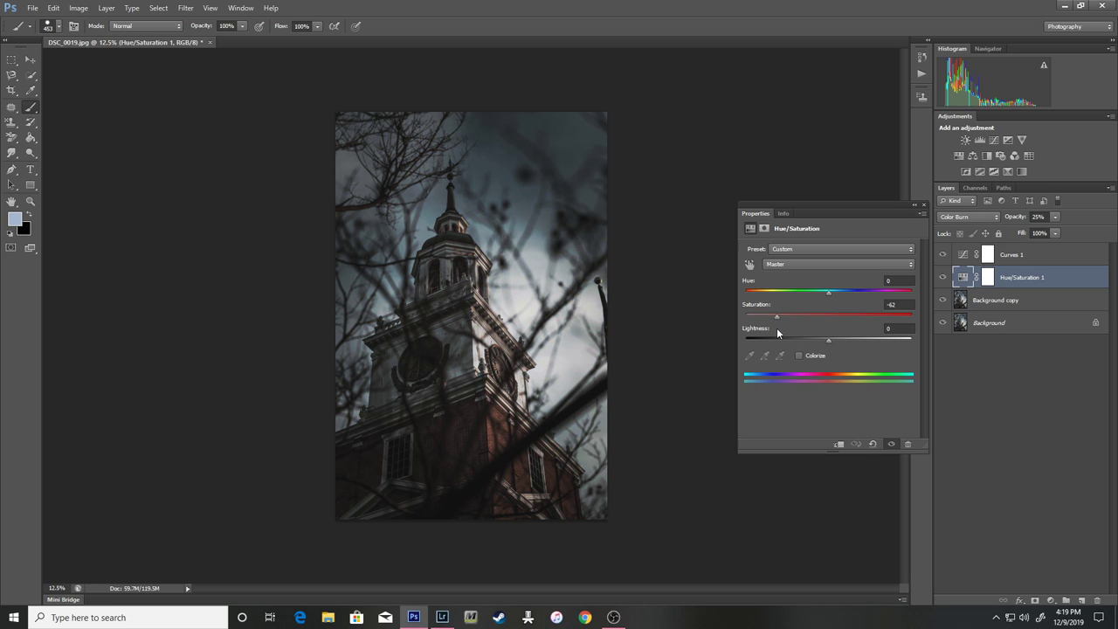
left_click(923, 206)
- Compare the photo with and without the Hue/Saturation layer, and fine-tune that layer's saturation
left_click(943, 277)
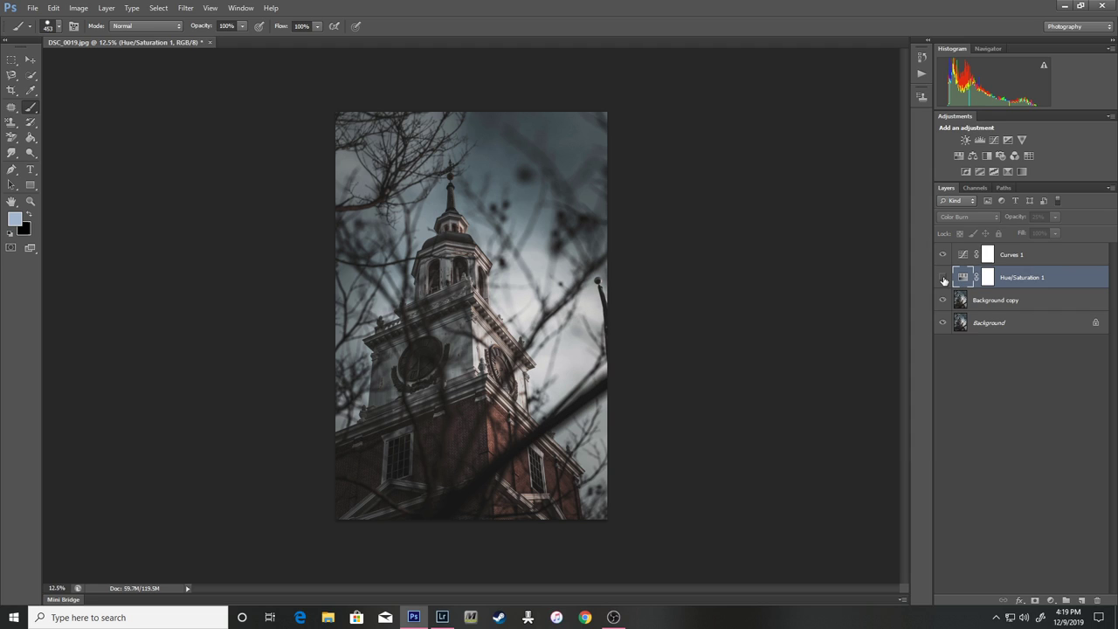
left_click(942, 278)
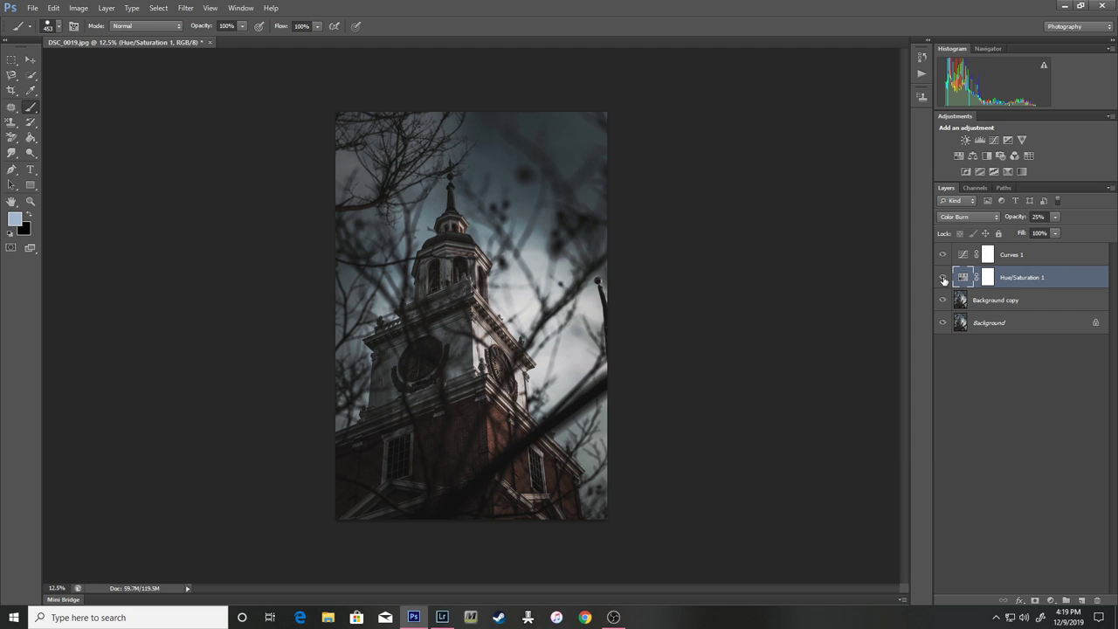
double_click(964, 278)
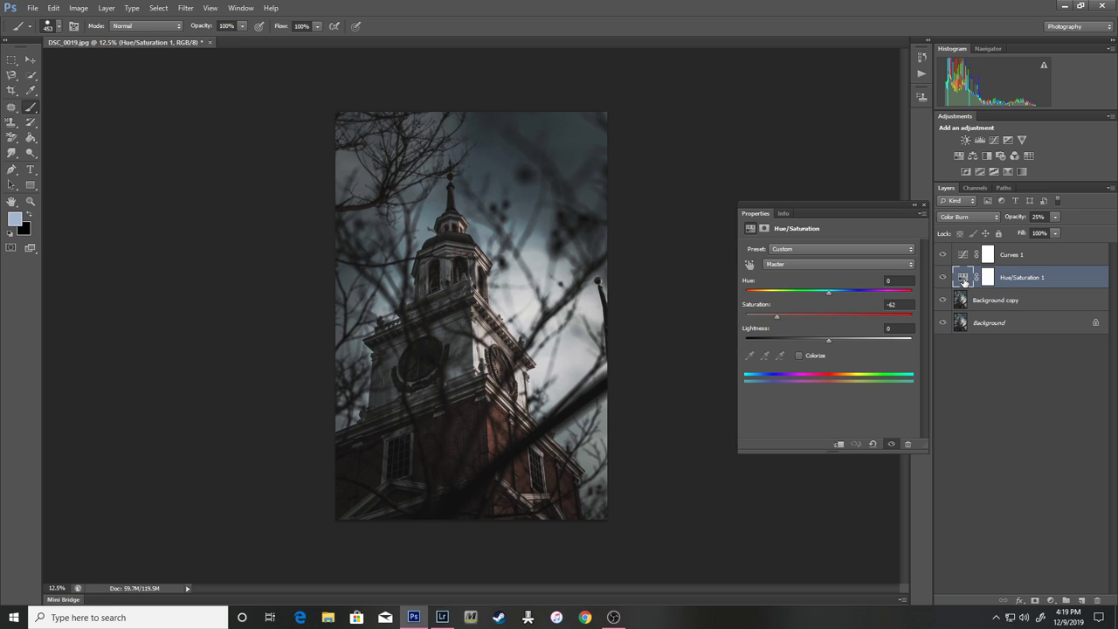
left_click(774, 319)
left_click(923, 204)
- Duplicate the Background copy layer under the name Background copy 2
right_click(1011, 303)
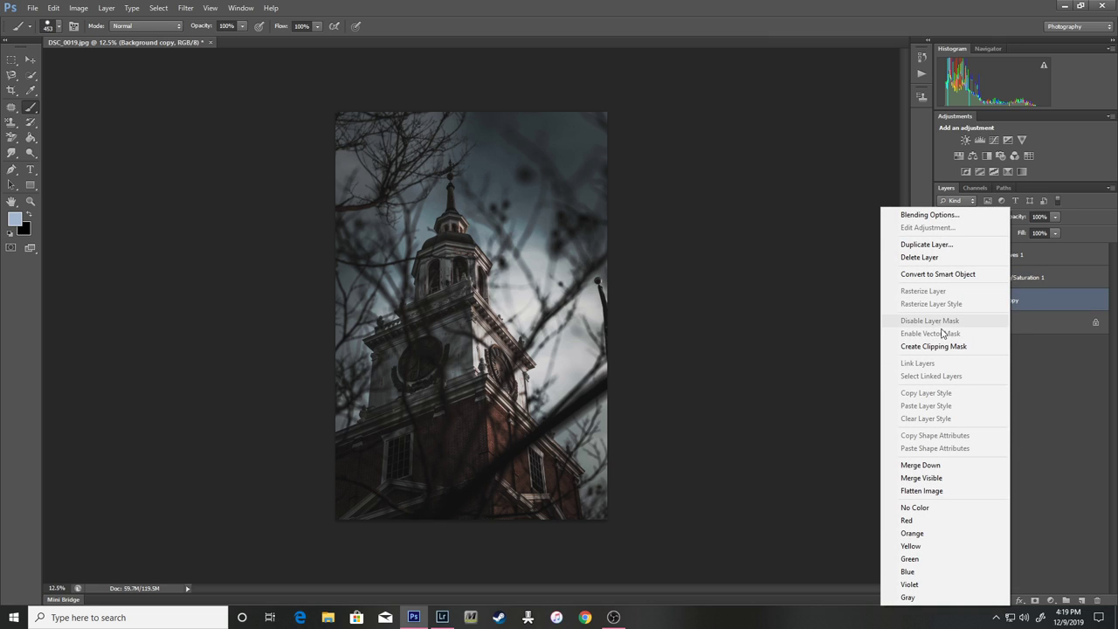
left_click(928, 244)
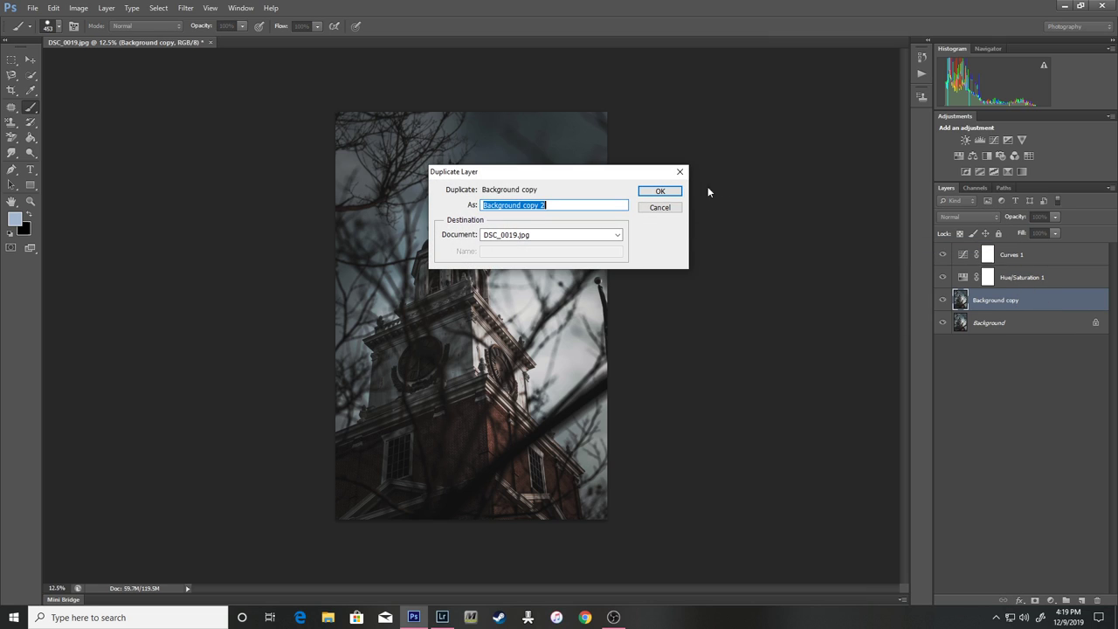
left_click(659, 190)
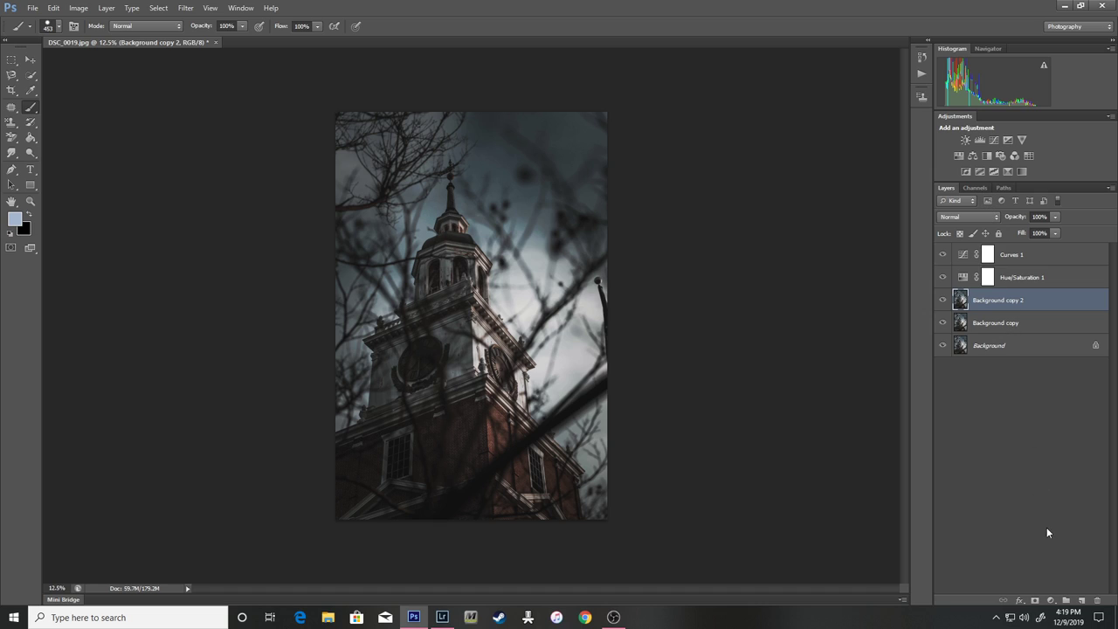
- Add a second Hue/Saturation adjustment layer above Background copy 2, blended with Color Dodge at 10% opacity
left_click(1051, 601)
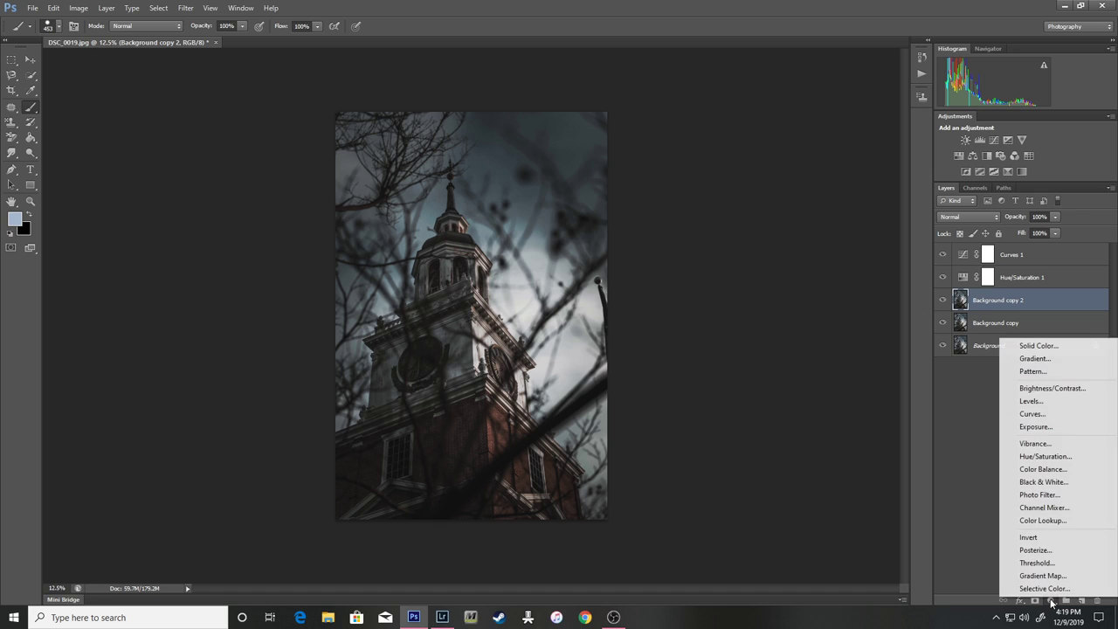
left_click(1045, 456)
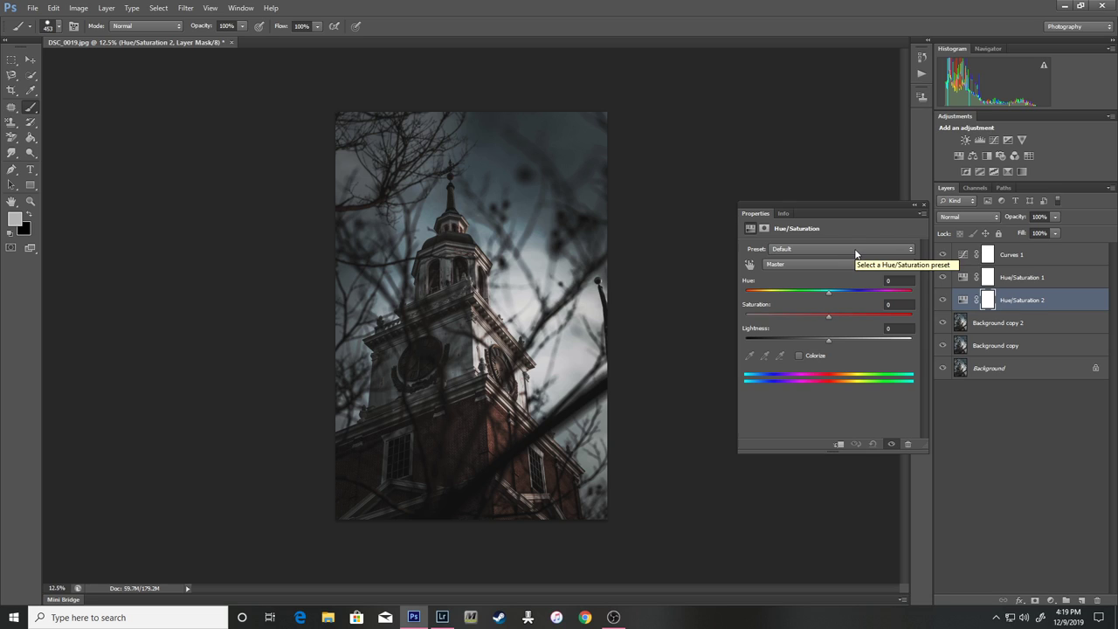
left_click(959, 215)
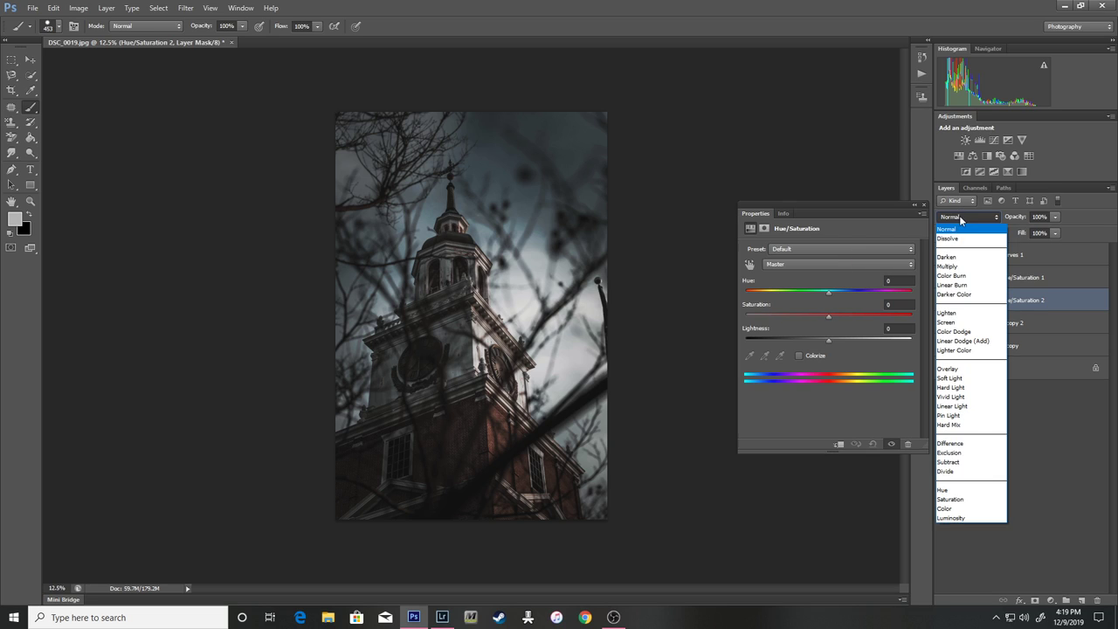
left_click(974, 333)
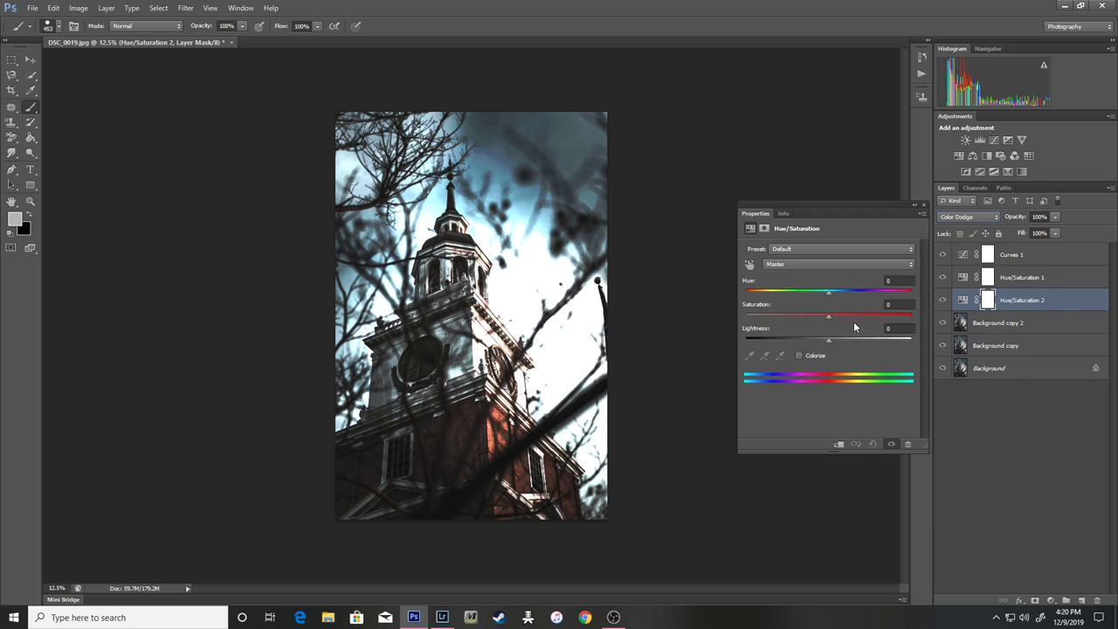
left_click(1056, 216)
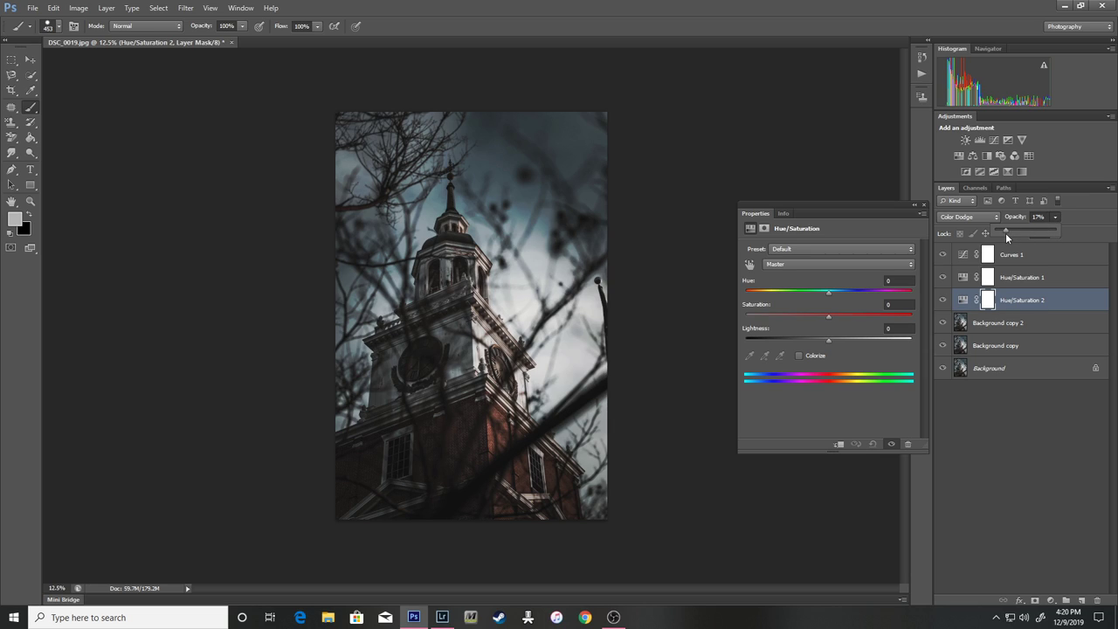
left_click_drag(1001, 232, 1001, 231)
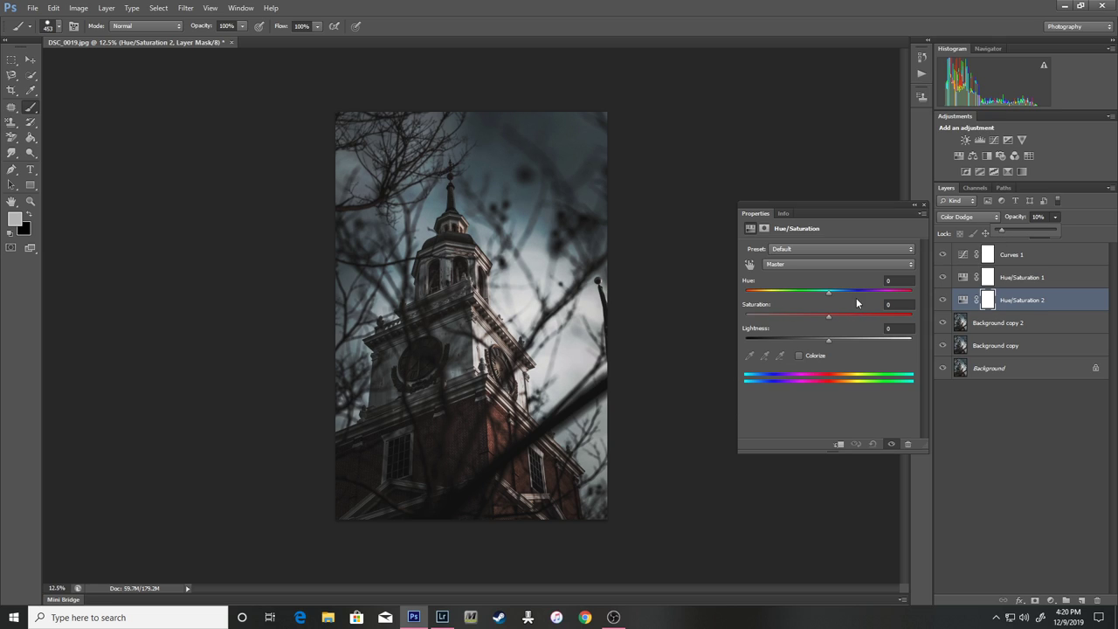
left_click(963, 299)
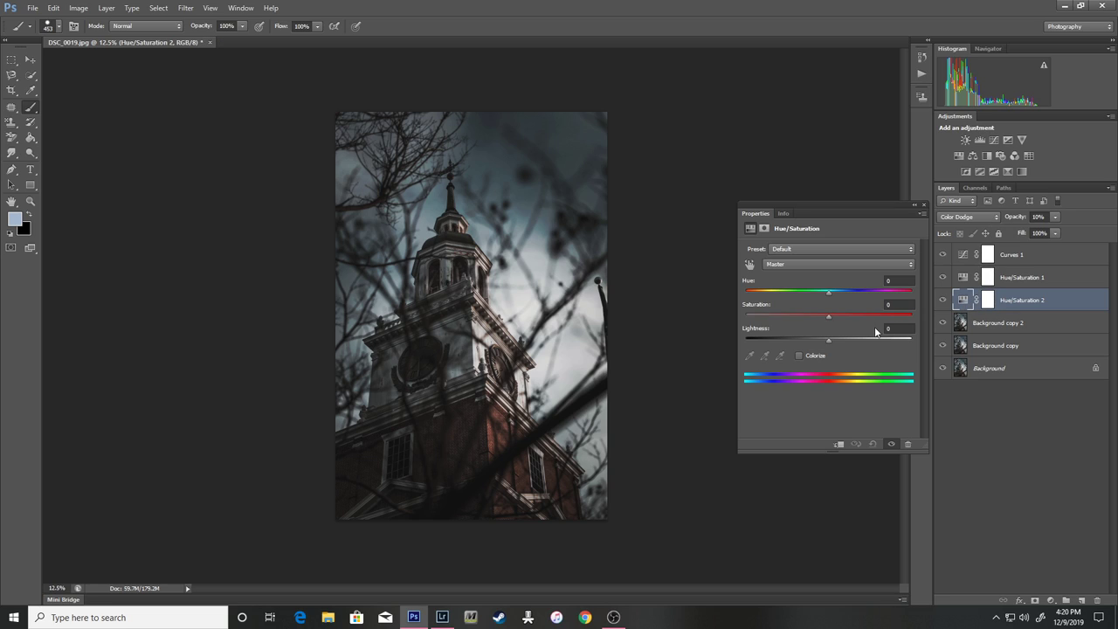
- Lower the master saturation of the Hue/Saturation 2 layer
left_click_drag(831, 315, 768, 330)
left_click(923, 207)
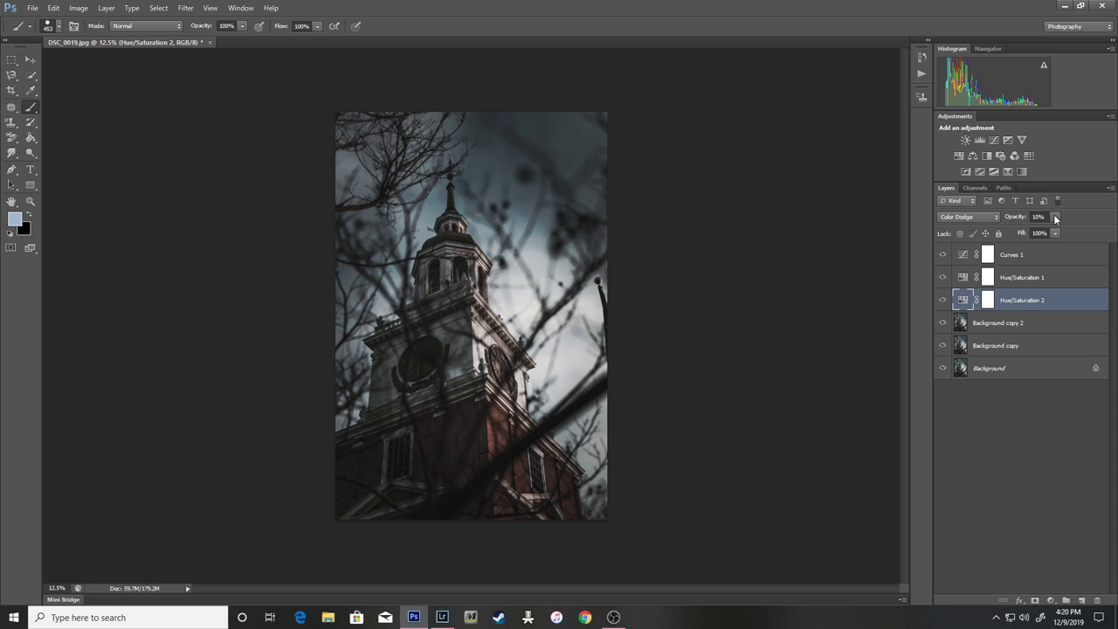
- Add a Curves adjustment layer above Background copy 2, set its gray point from the sky behind the upper-left branches, and use 35% opacity
left_click(1005, 325)
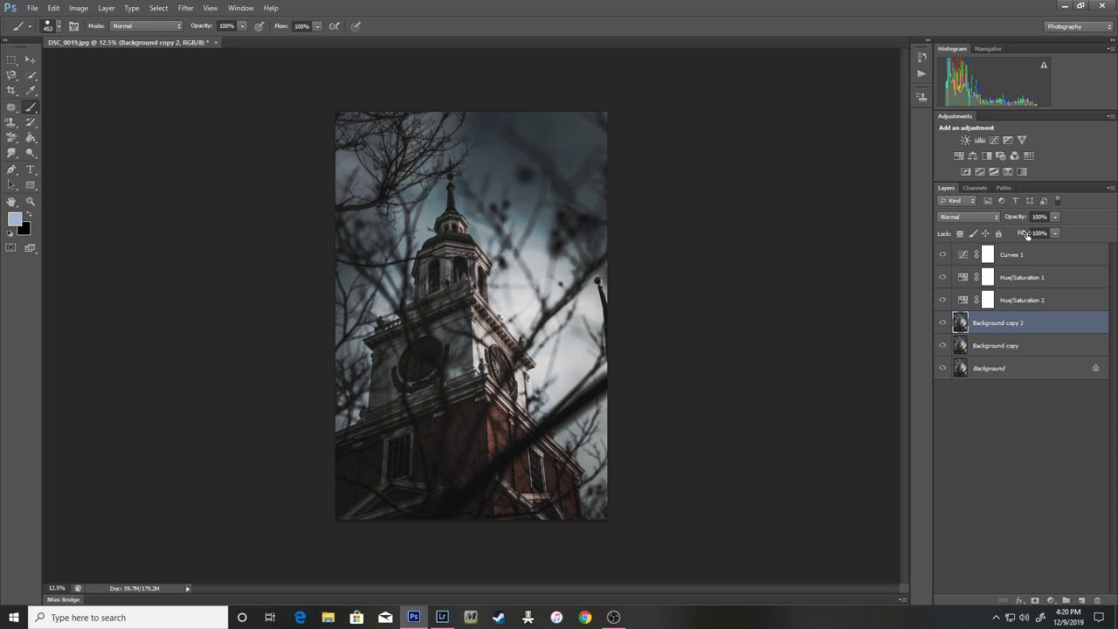
left_click(1050, 601)
left_click(1033, 419)
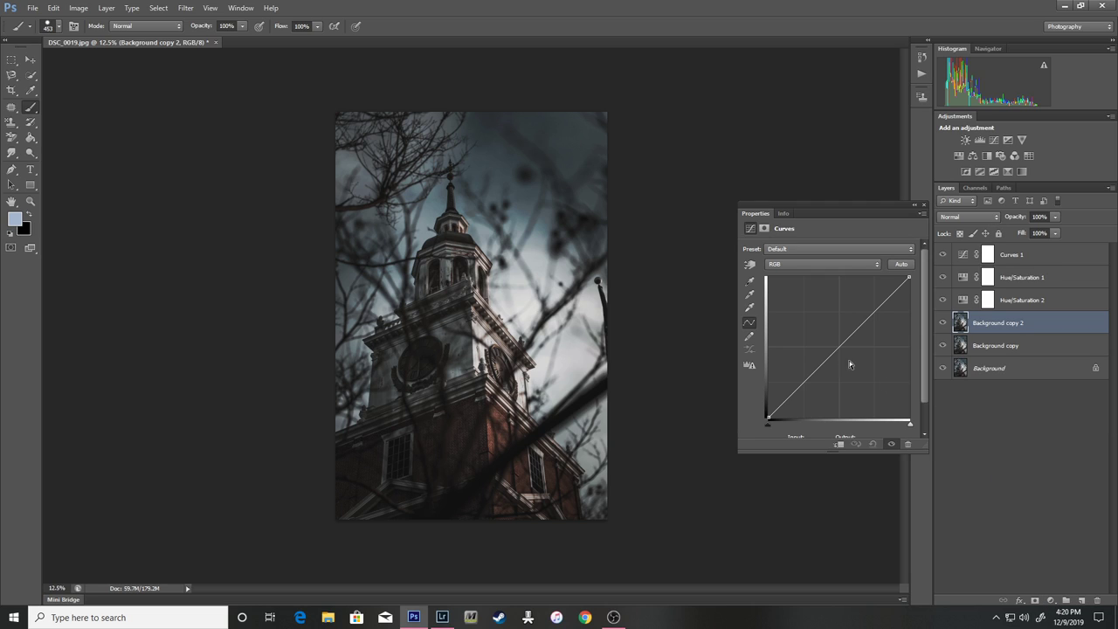
left_click(749, 294)
left_click(351, 154)
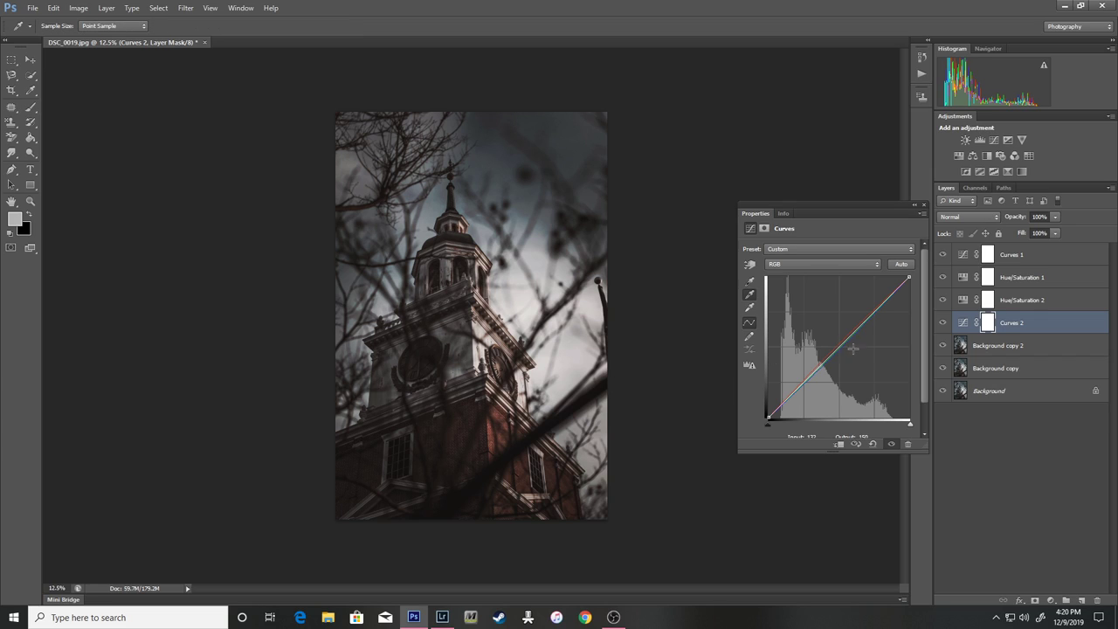
left_click(923, 204)
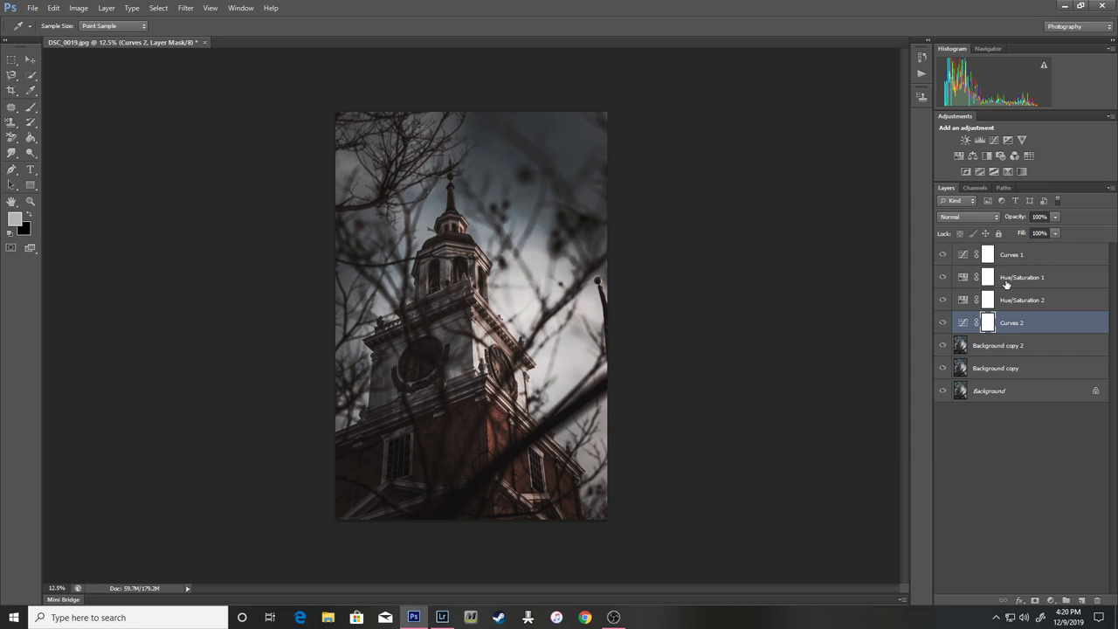
left_click(1055, 217)
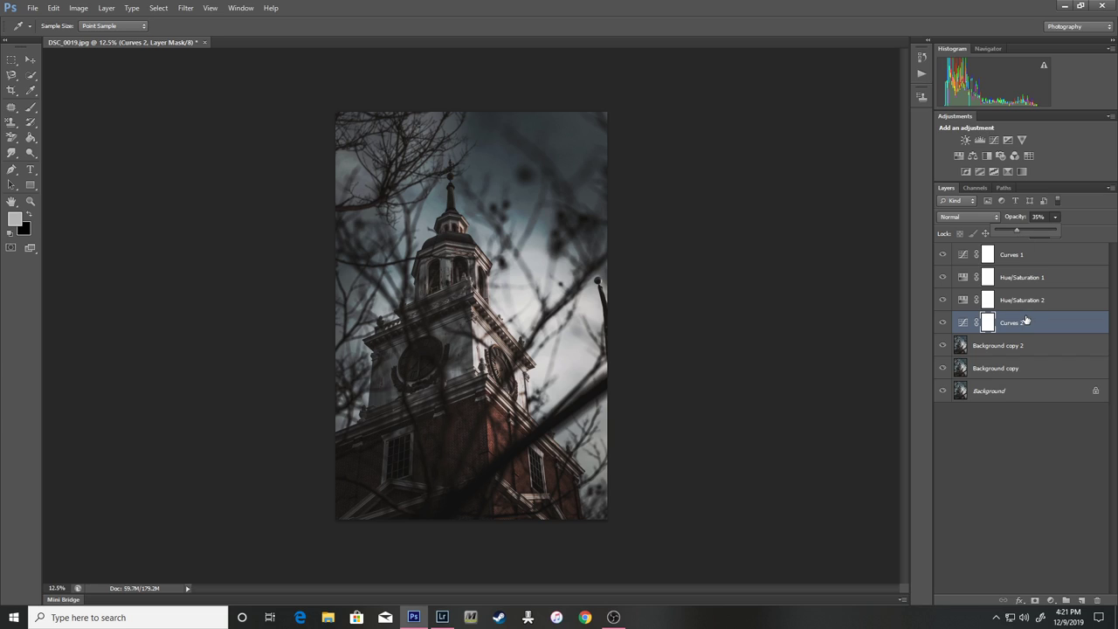
- Hide the two Curves layers and Hue/Saturation 2, and compare the photo with and without Hue/Saturation 1
left_click(942, 324)
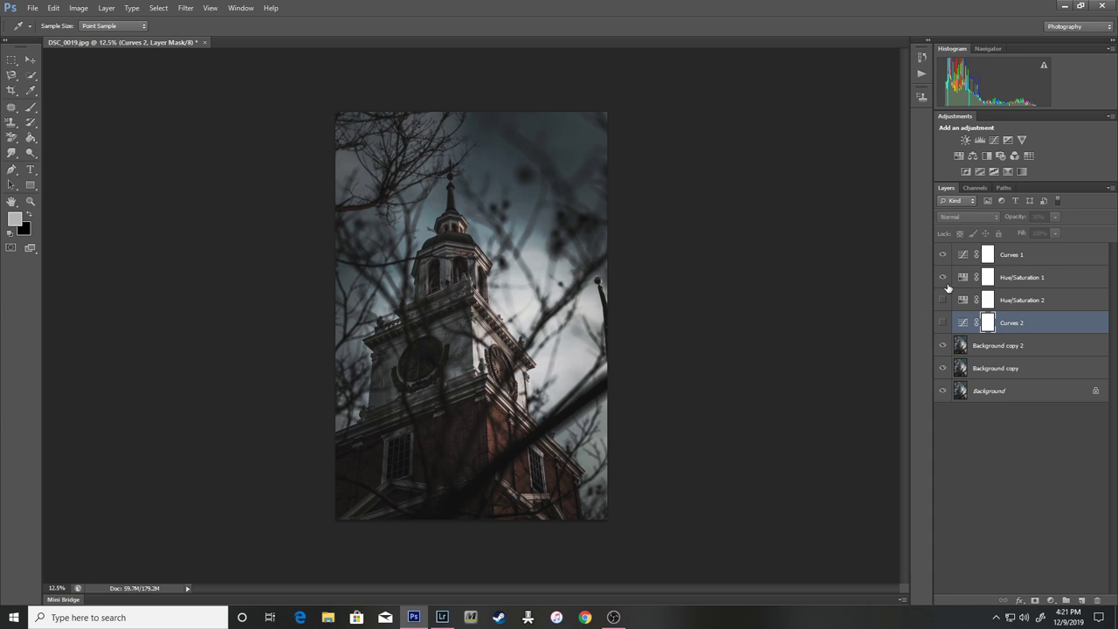
left_click(942, 277)
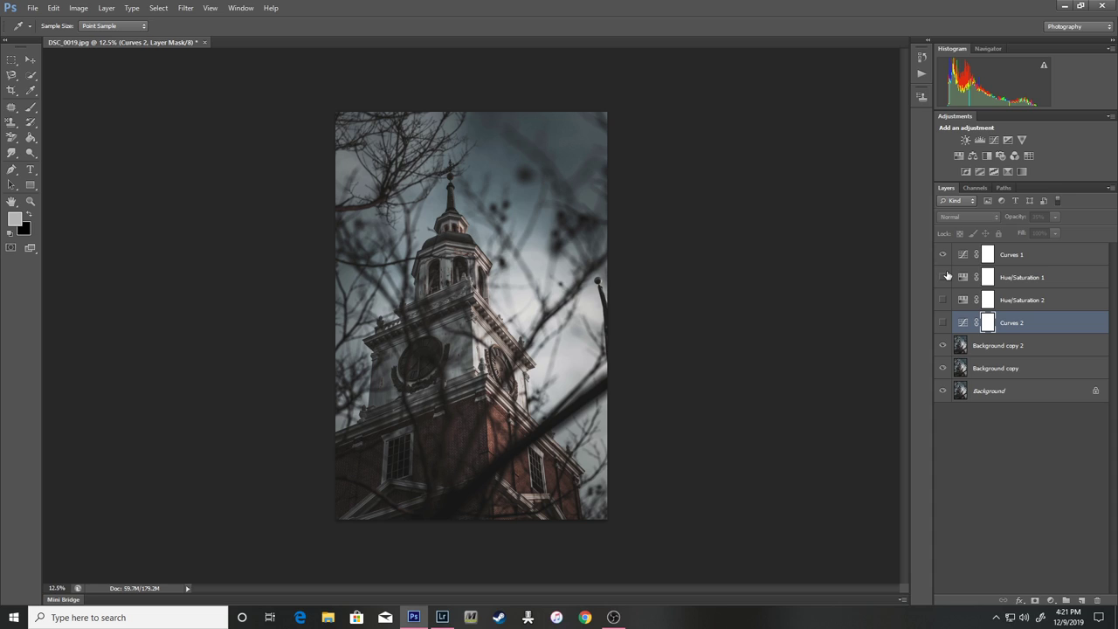
left_click(942, 254)
left_click(942, 277)
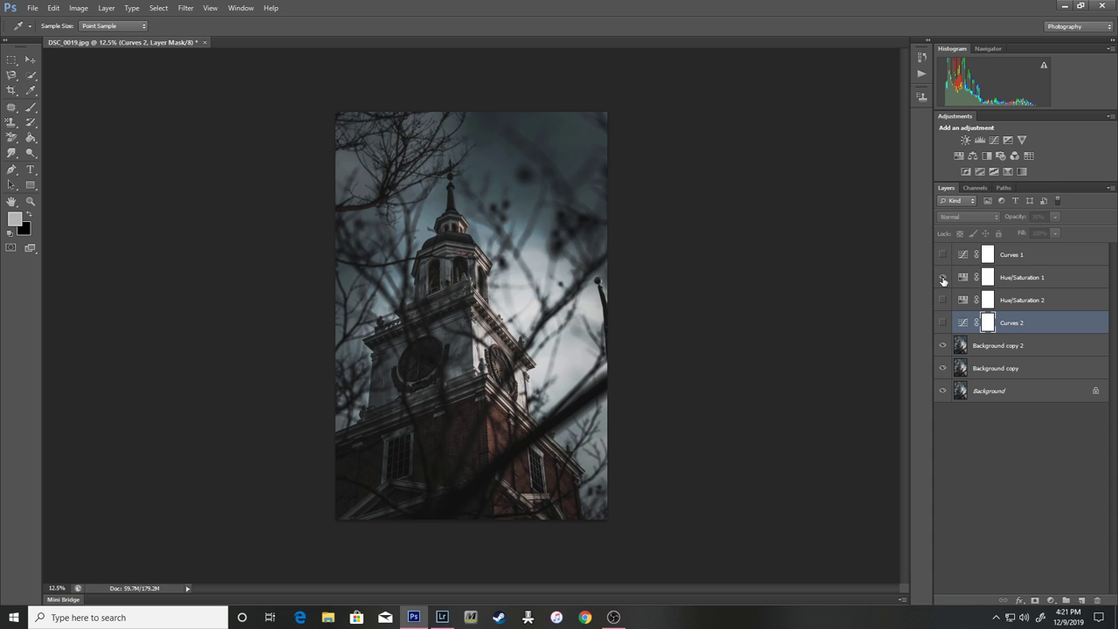
left_click(942, 277)
left_click(942, 277)
- Inspect the tower's belfry and details up close with only the Hue/Saturation 1 adjustment showing, and return to the full photo
left_click(31, 201)
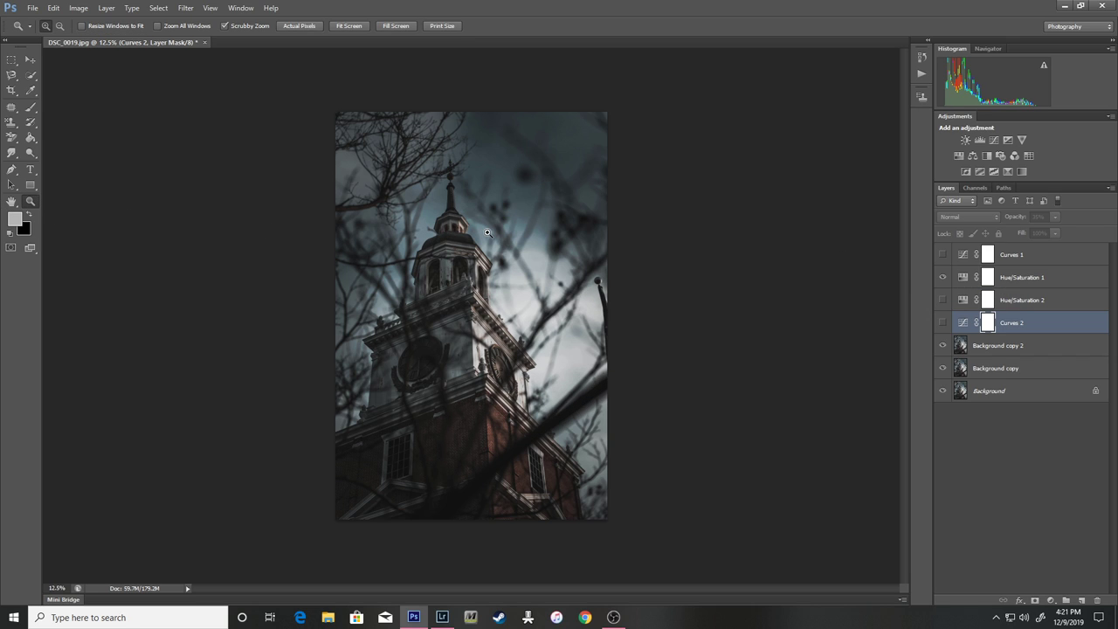
left_click_drag(487, 231, 527, 192)
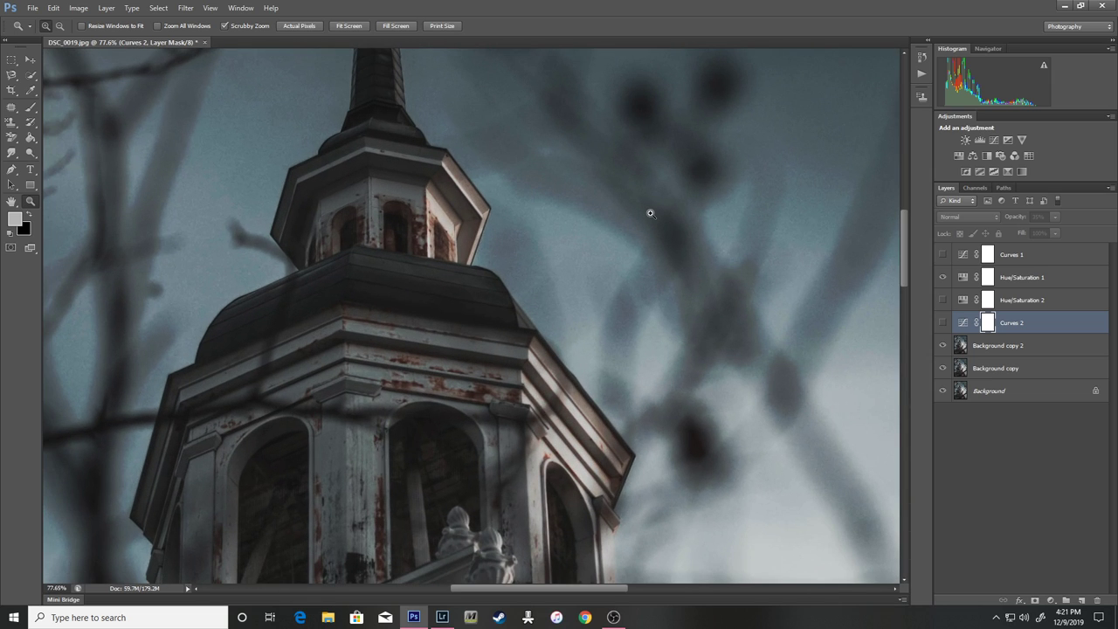
right_click(549, 249)
left_click(565, 257)
left_click_drag(450, 374, 584, 345)
right_click(585, 346)
left_click(627, 353)
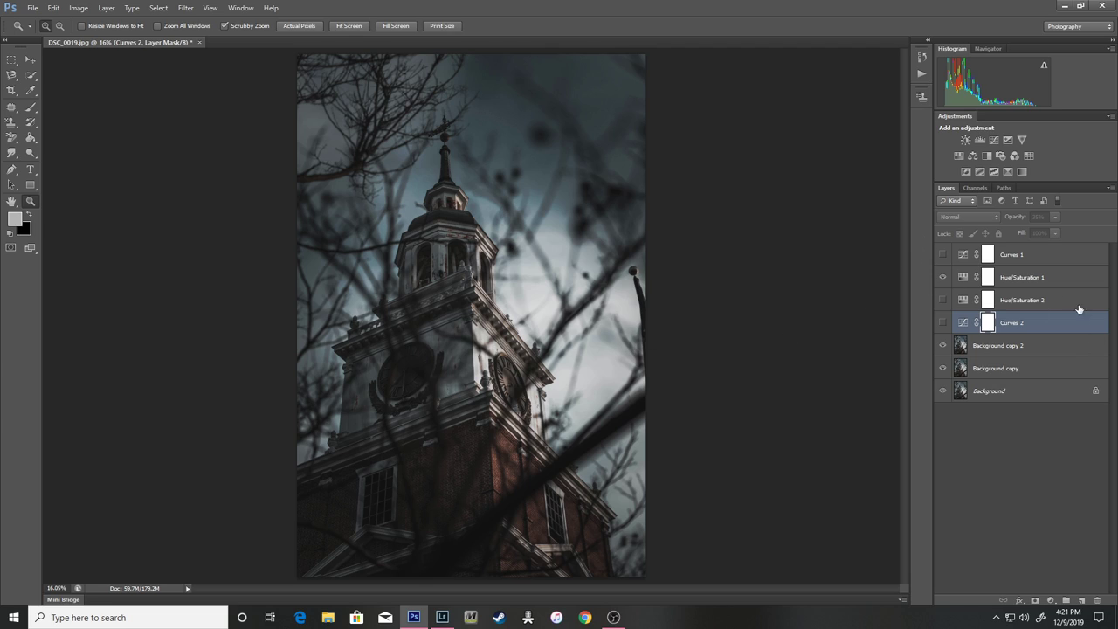
- Hide Hue/Saturation 1 and examine the belfry up close without any adjustments, ending with the whole photo fitted on screen
left_click(942, 278)
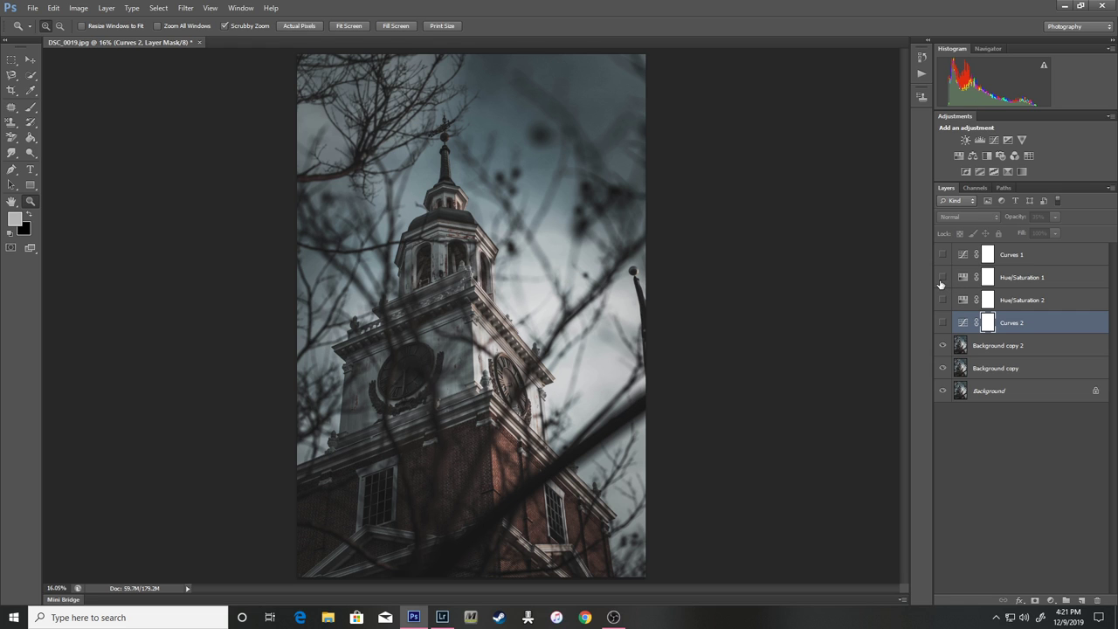
left_click_drag(495, 246, 556, 217)
right_click(555, 216)
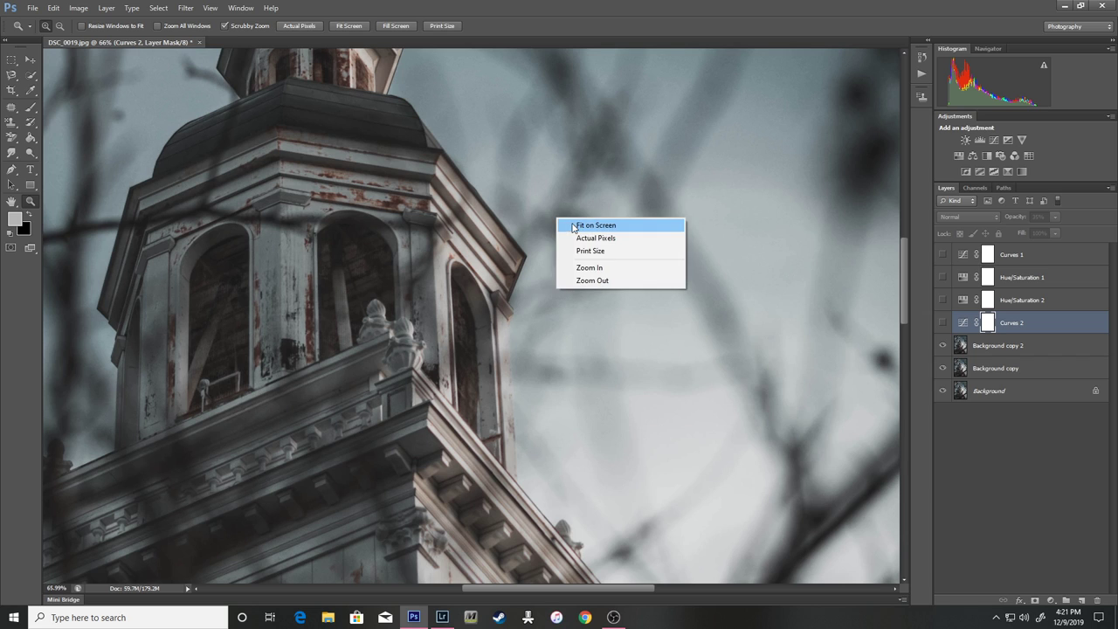
left_click(603, 222)
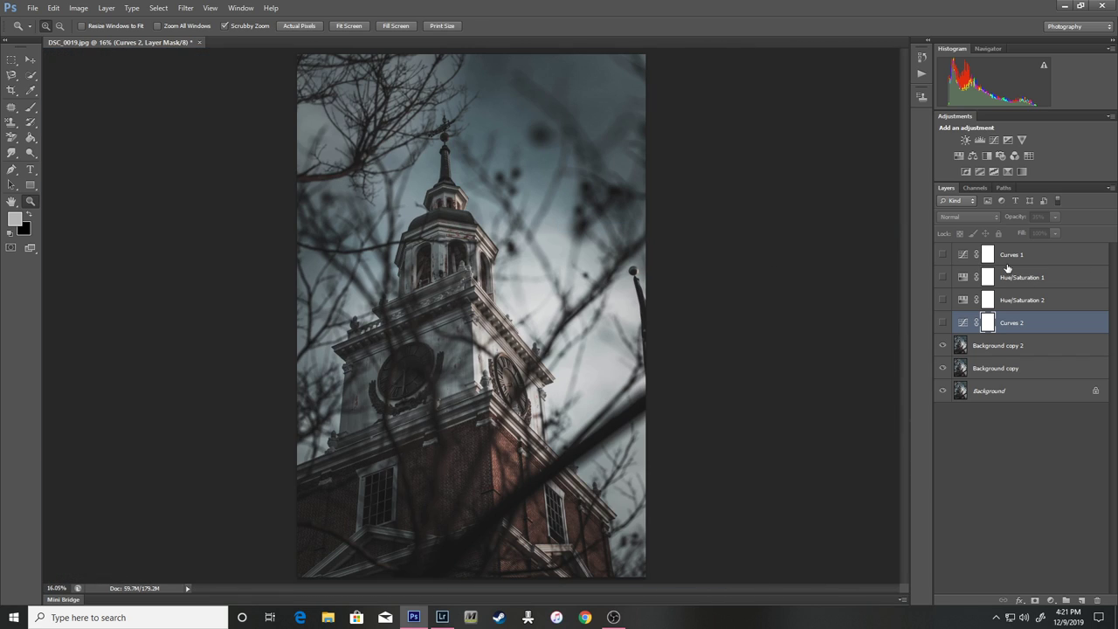
- Delete all four Curves and Hue/Saturation adjustment layers together
left_click(1025, 301, "ctrl")
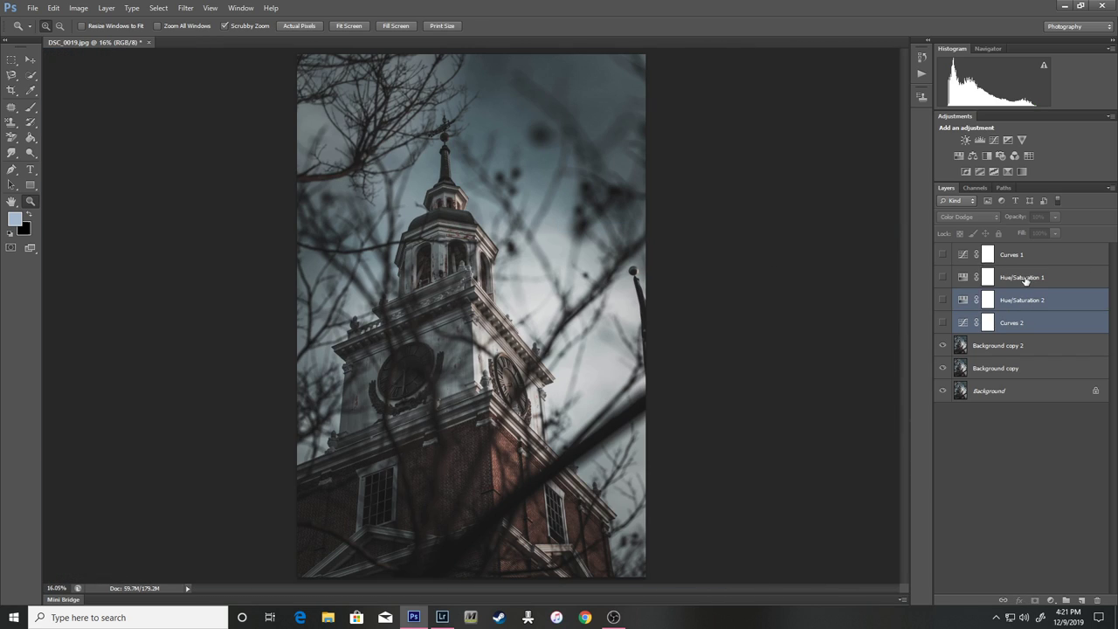
left_click(1025, 280, "ctrl")
left_click(1024, 257, "ctrl")
left_click_drag(1013, 276, 1097, 601)
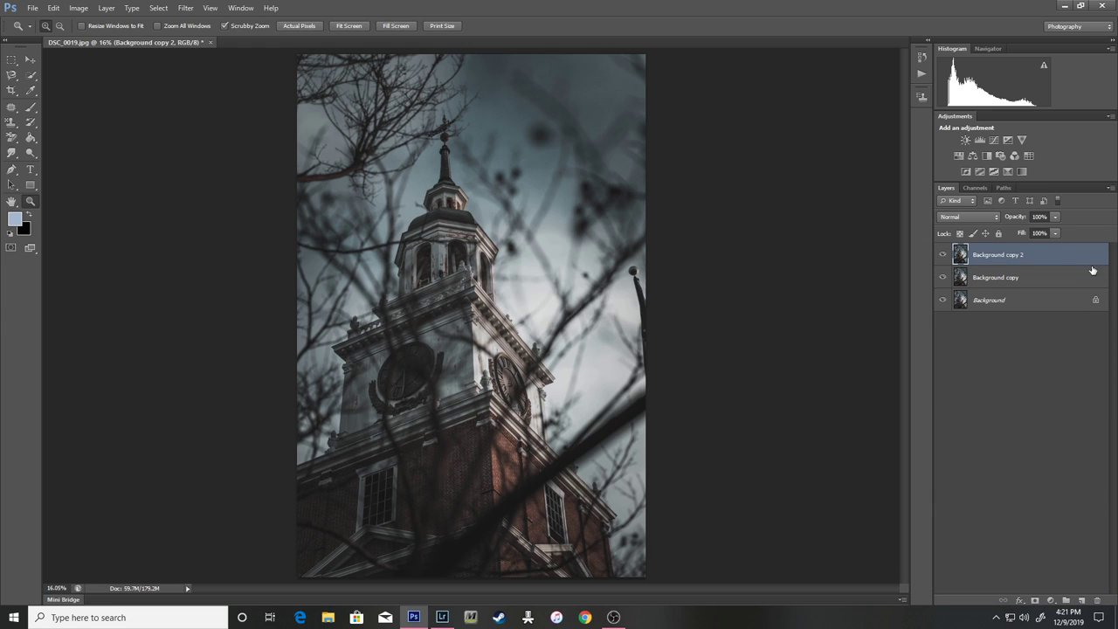
- Compare the photo with and without the duplicated background layers, and delete Background copy 2
left_click(943, 254)
left_click(946, 276)
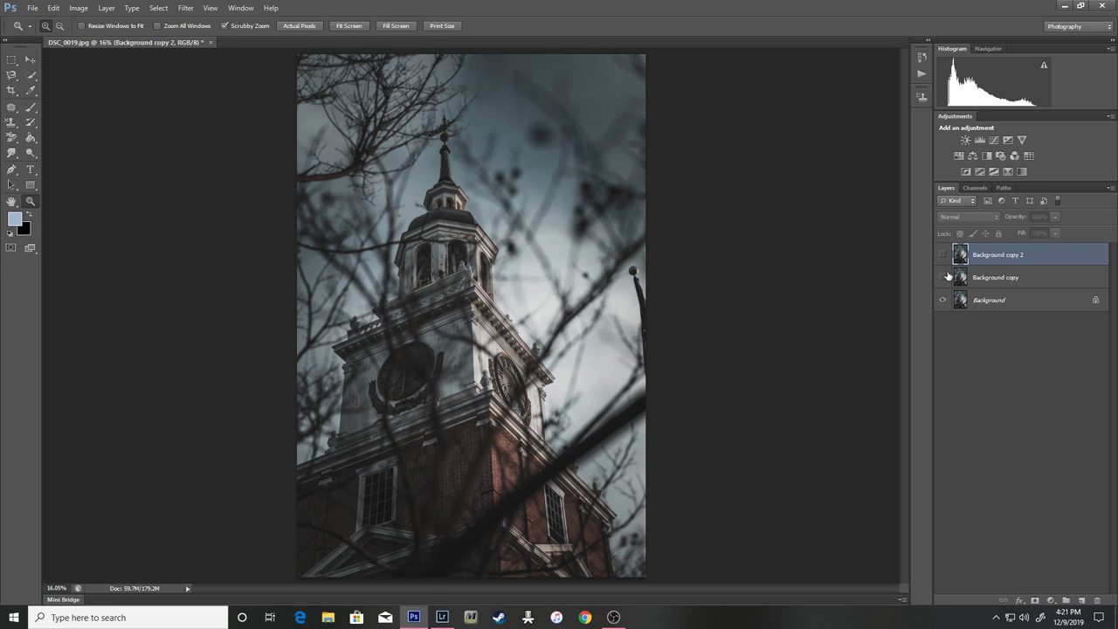
left_click(945, 276)
left_click_drag(995, 258, 1097, 601)
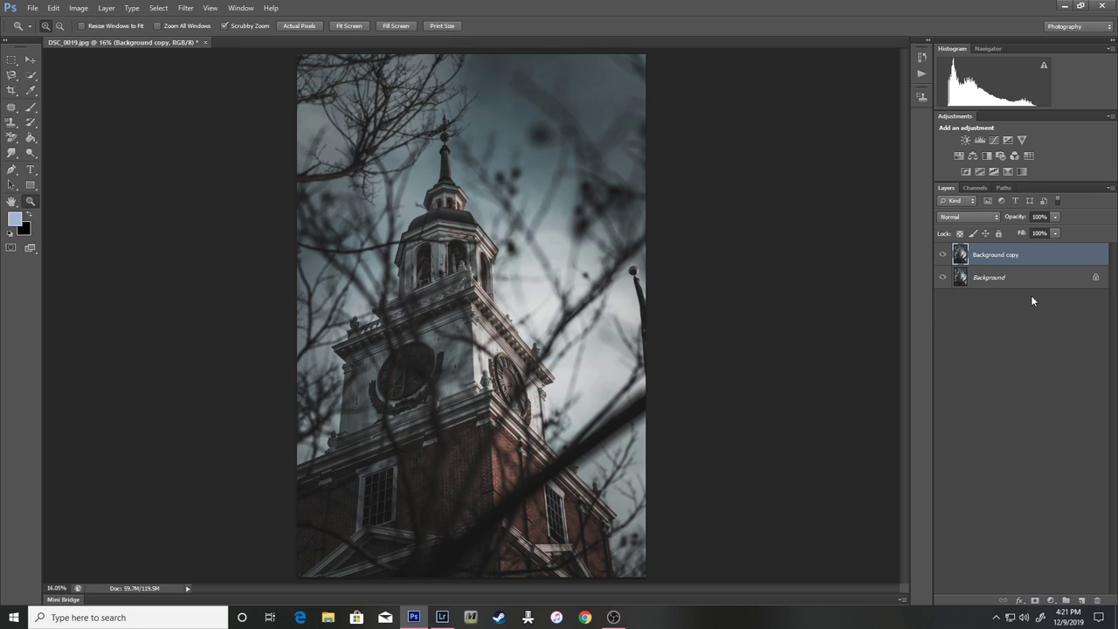
- Add a Color Lookup adjustment layer above Background copy using Blakehope LUT (Sunny Shots).cube at 50% opacity
left_click(1023, 157)
left_click(814, 252)
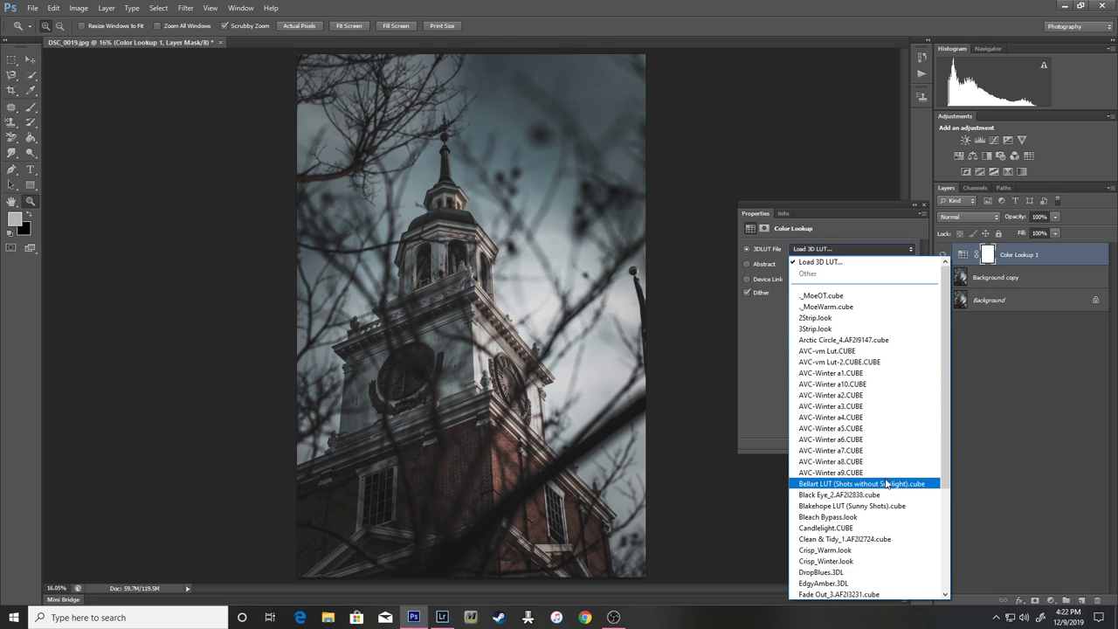
left_click(887, 506)
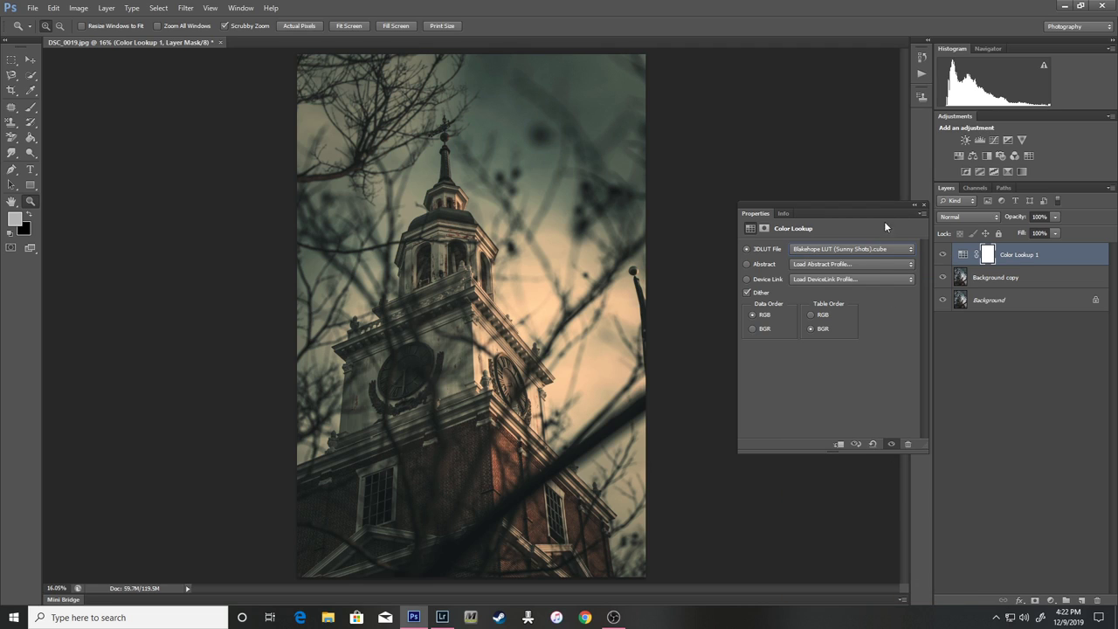
left_click(1053, 220)
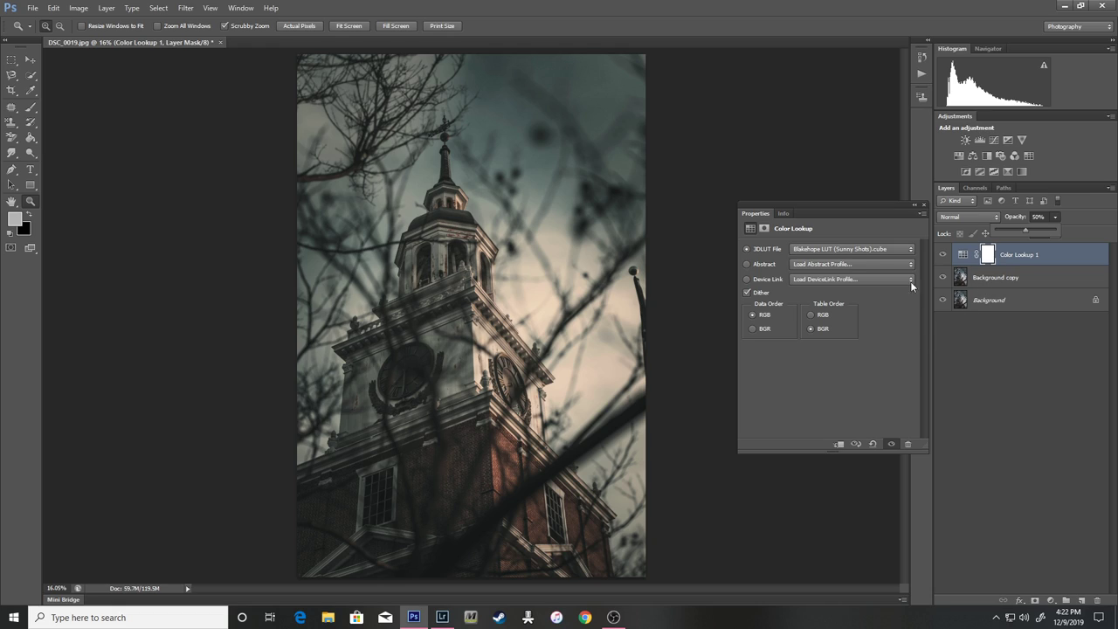
left_click(924, 208)
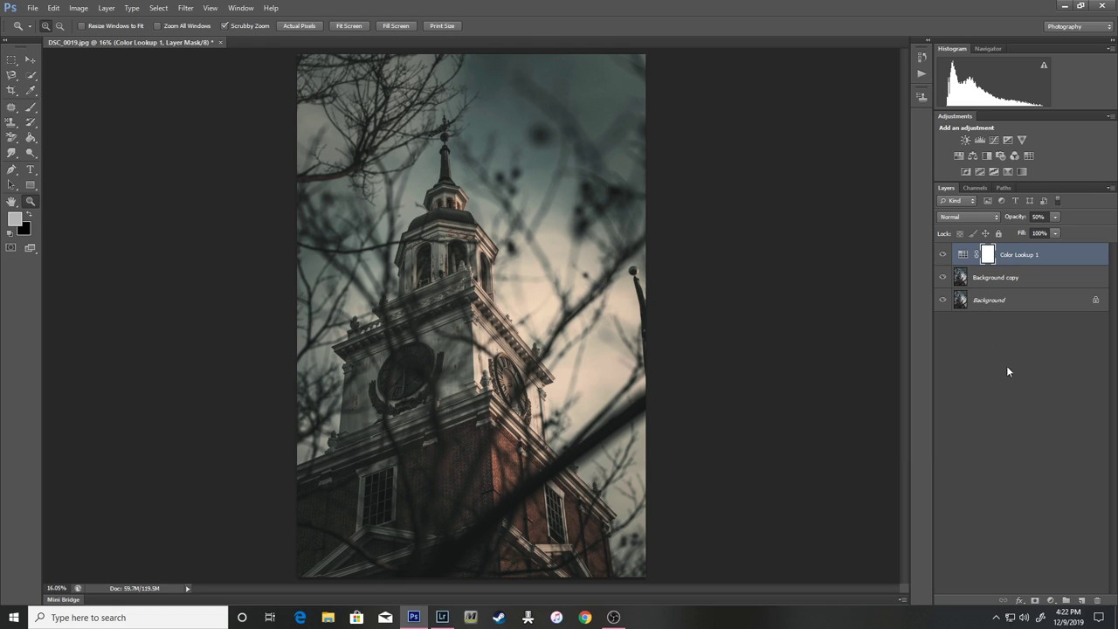